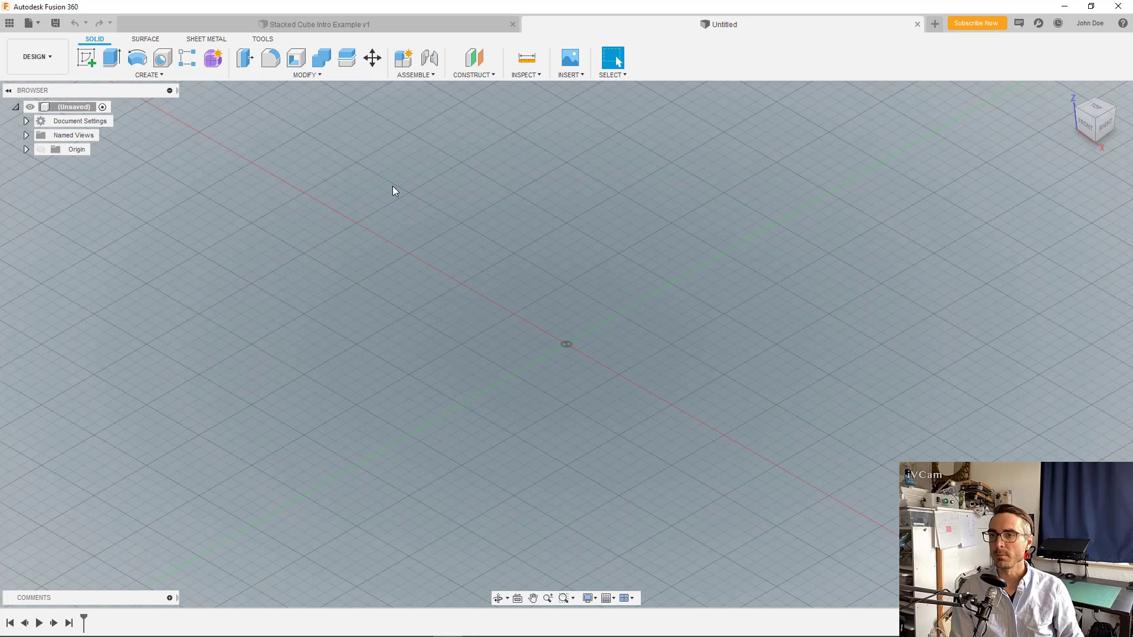
click(53, 58)
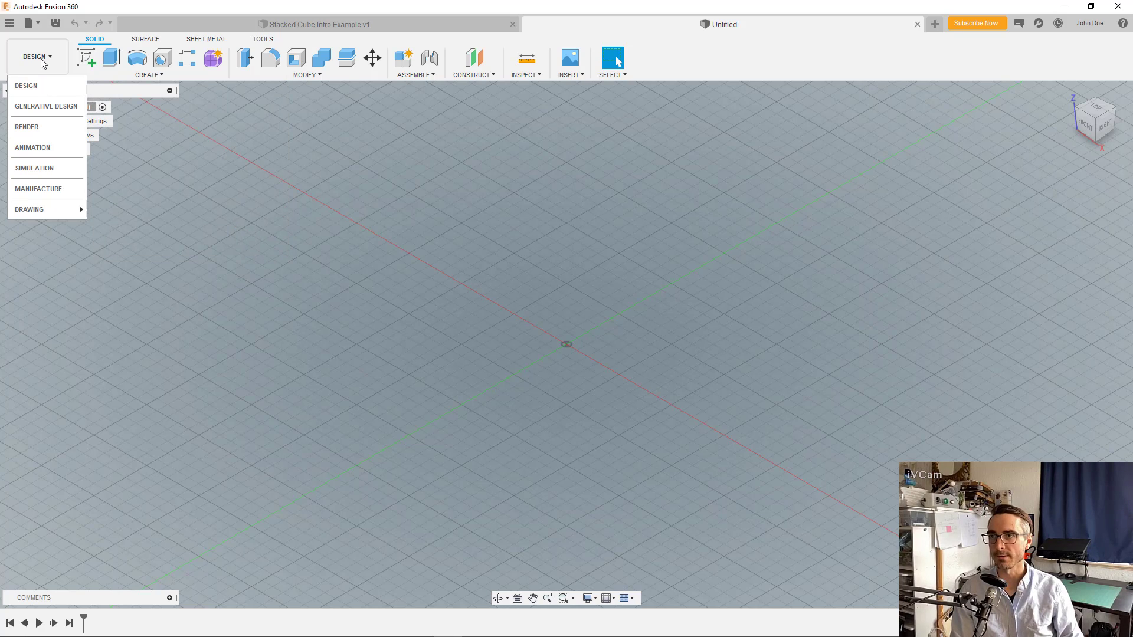
click(44, 63)
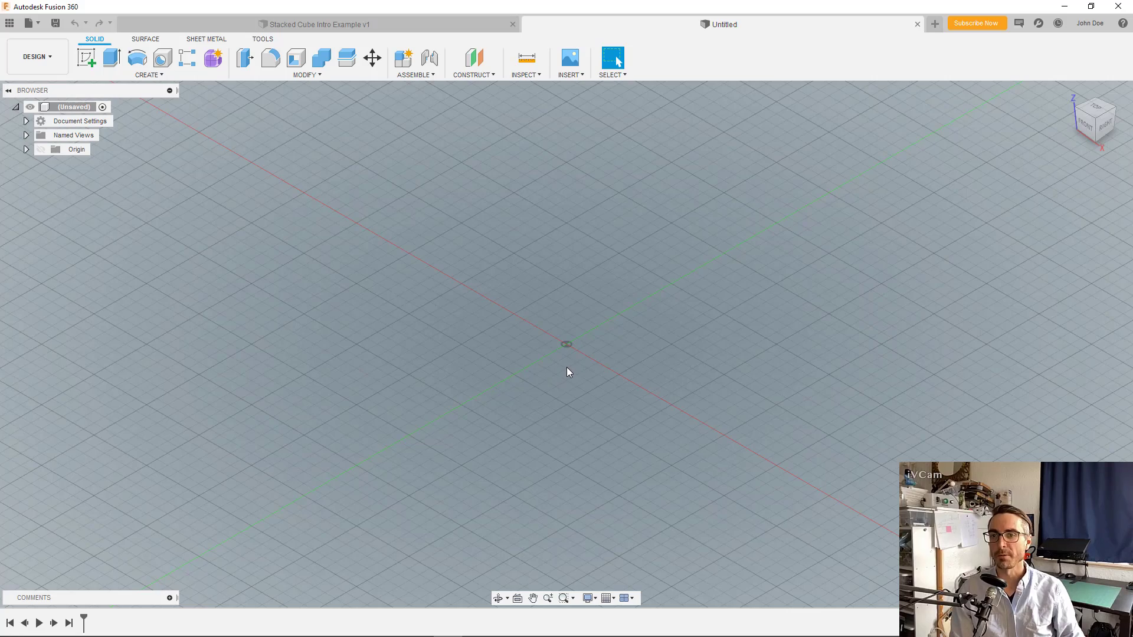
Step: Examine the empty workspace at different zoom levels and angles, including the top view, and return to the home view
scroll(568, 370, down, 3)
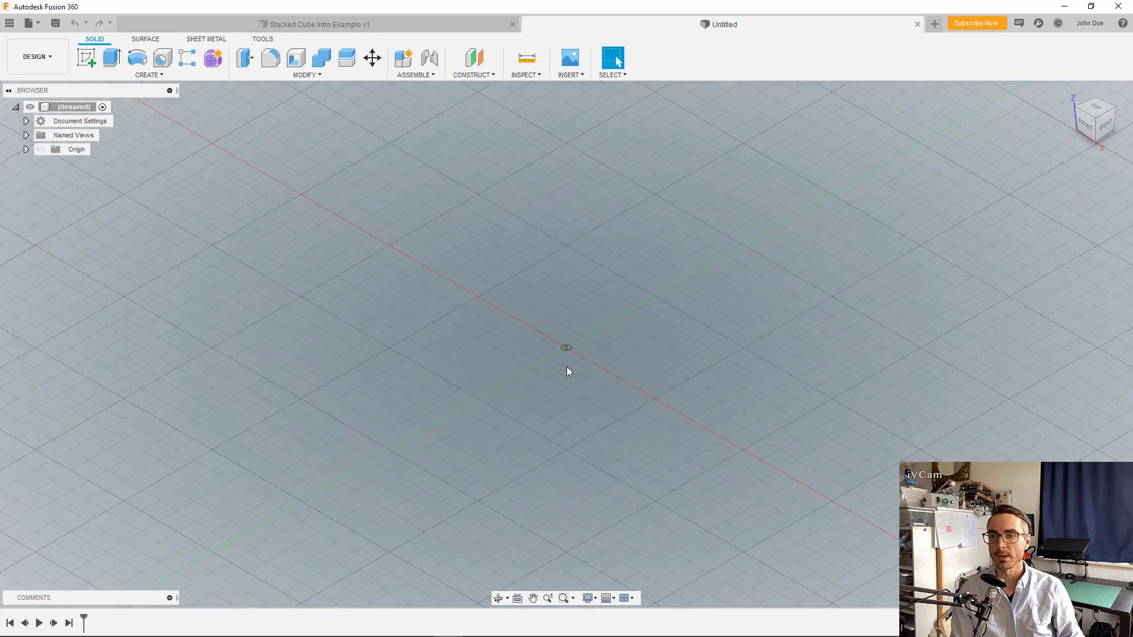
scroll(567, 365, down, 3)
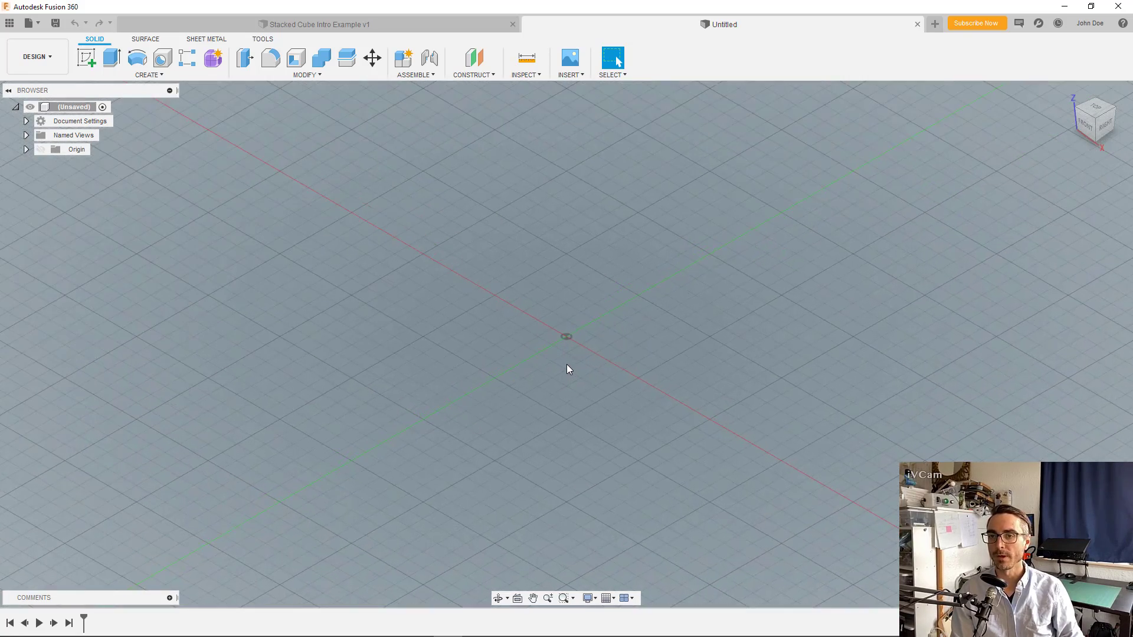
scroll(567, 358, down, 3)
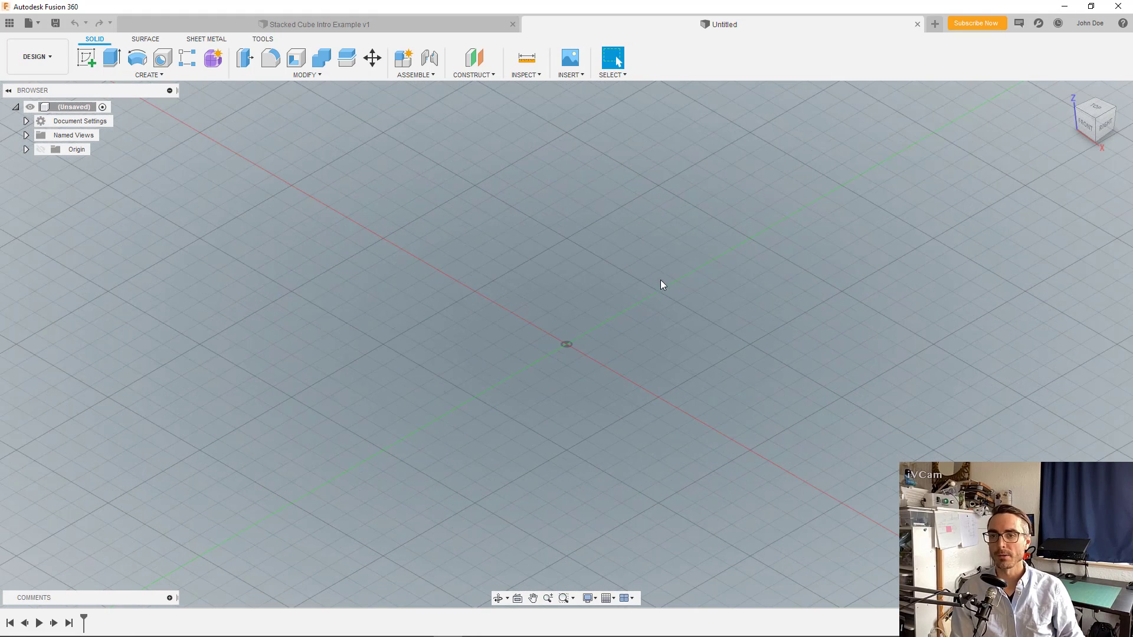
middle_drag(572, 312, 595, 295)
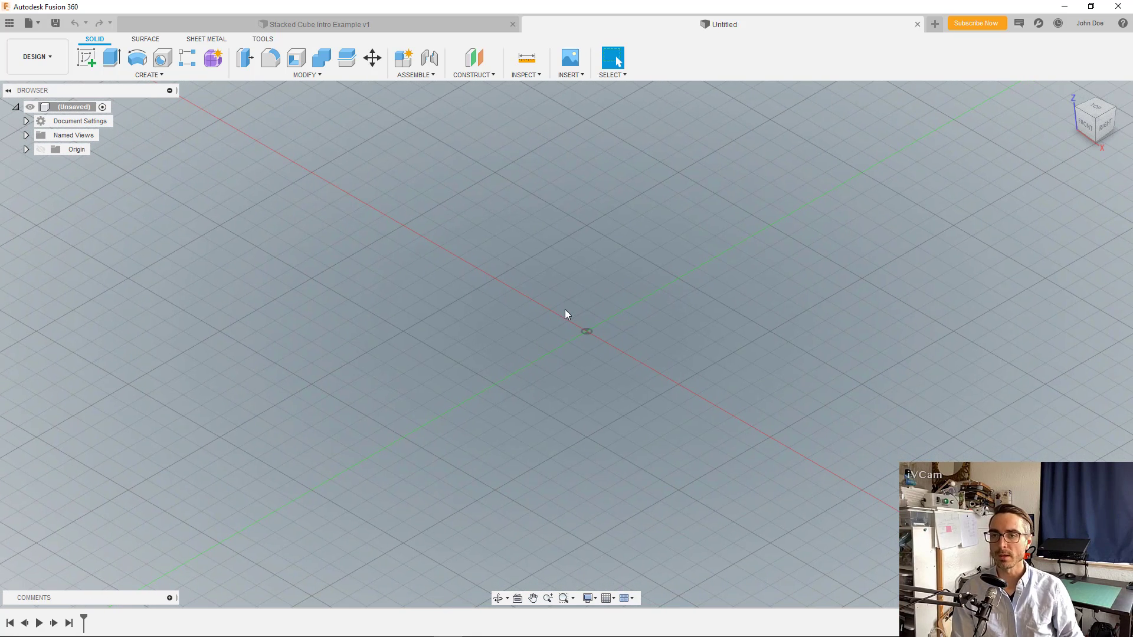
scroll(608, 333, down, 3)
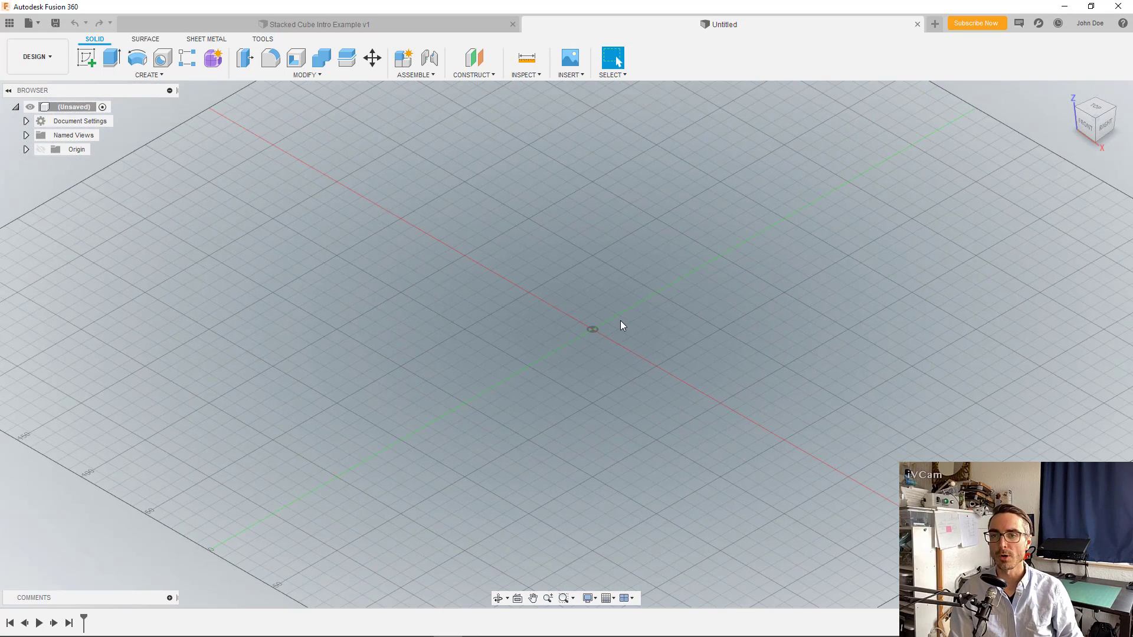
mouse_move(621, 320)
shift+middle_down()
mouse_move(581, 291)
mouse_move(612, 326)
shift+middle_up()
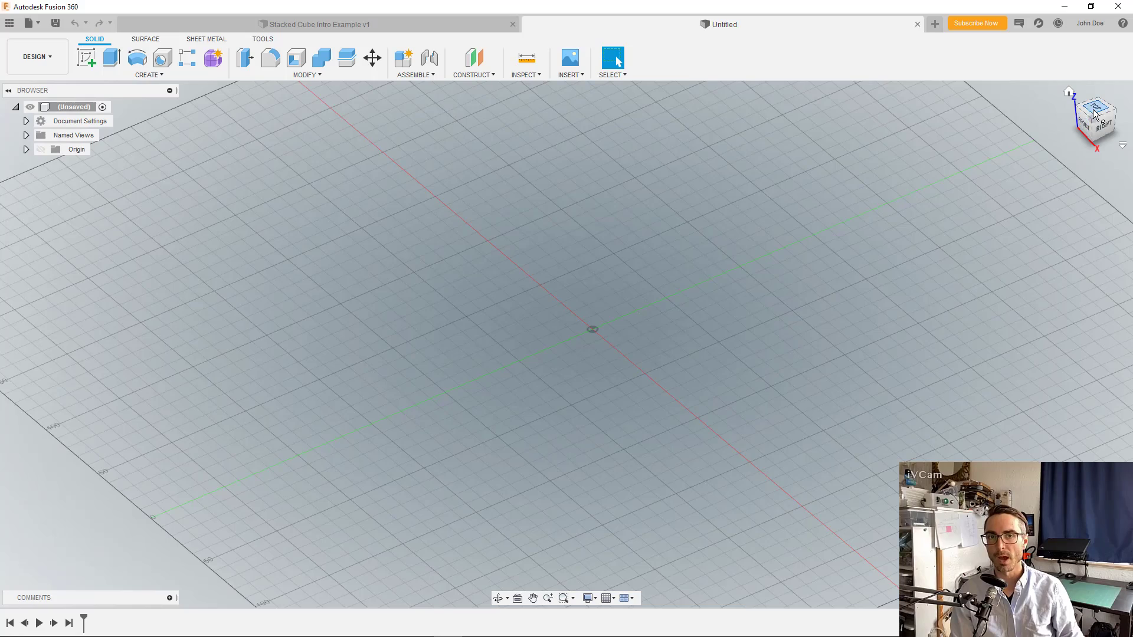
drag(1094, 117, 1115, 104)
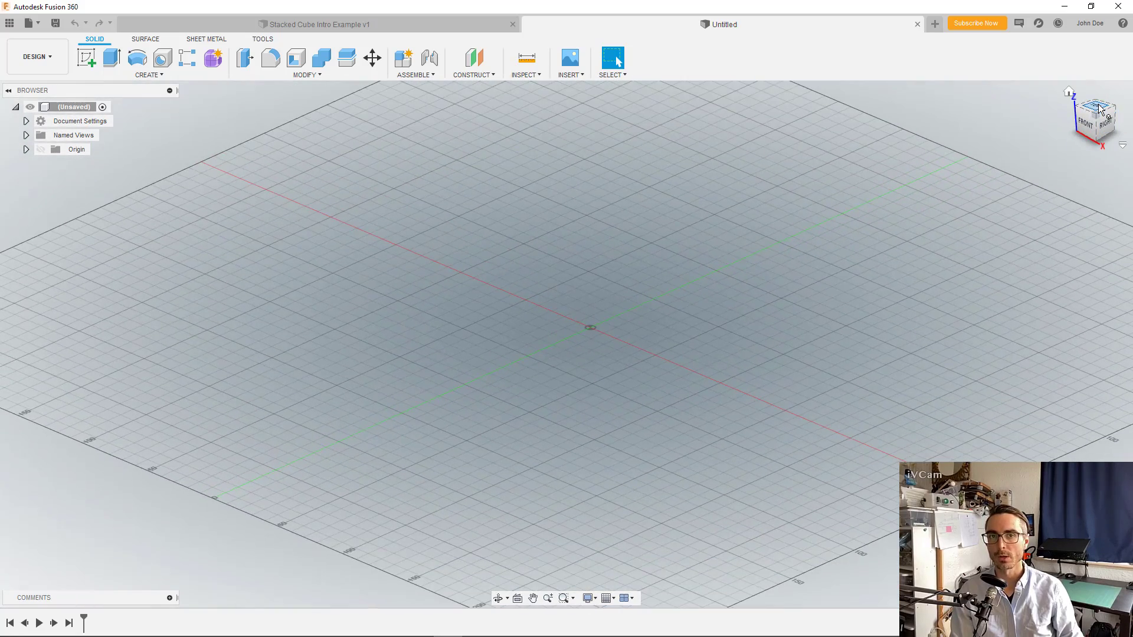
click(1101, 114)
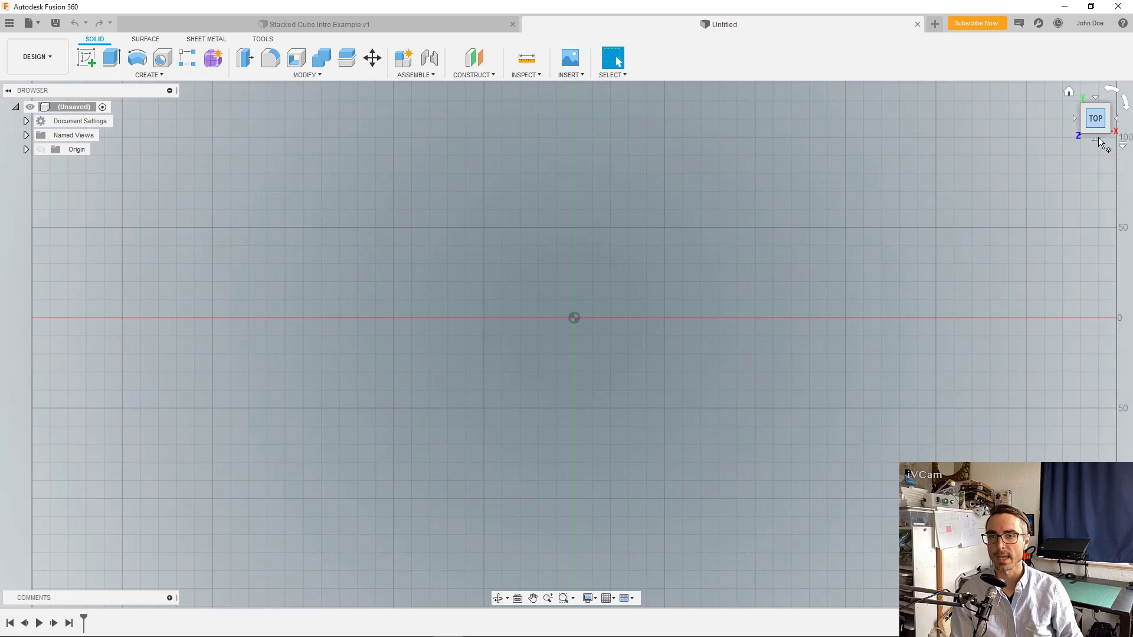
click(1111, 91)
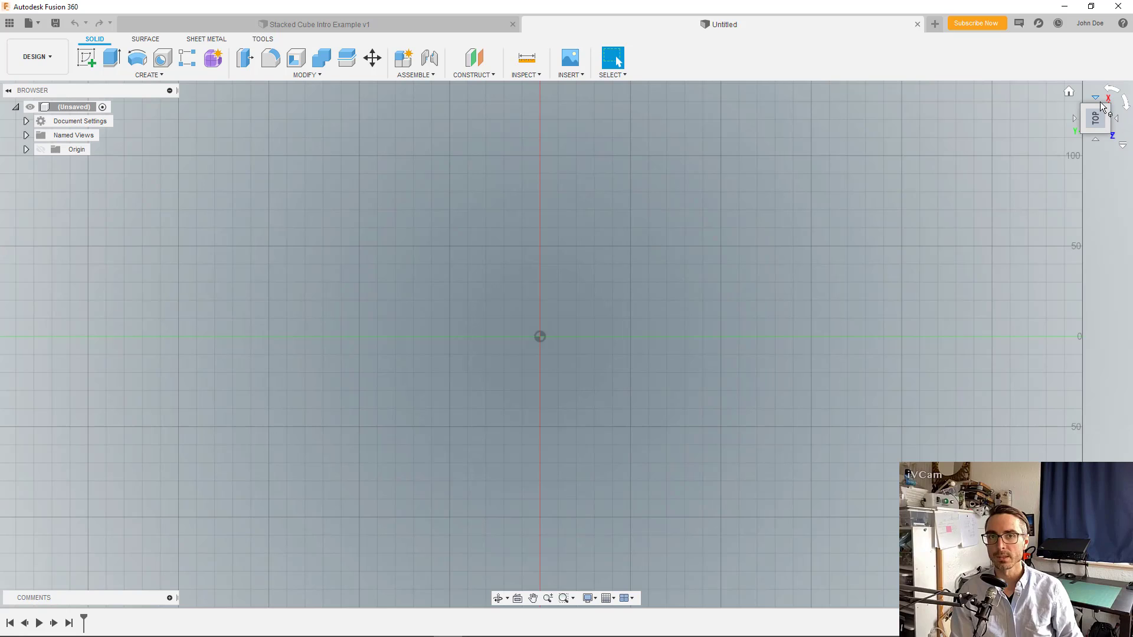
click(1110, 106)
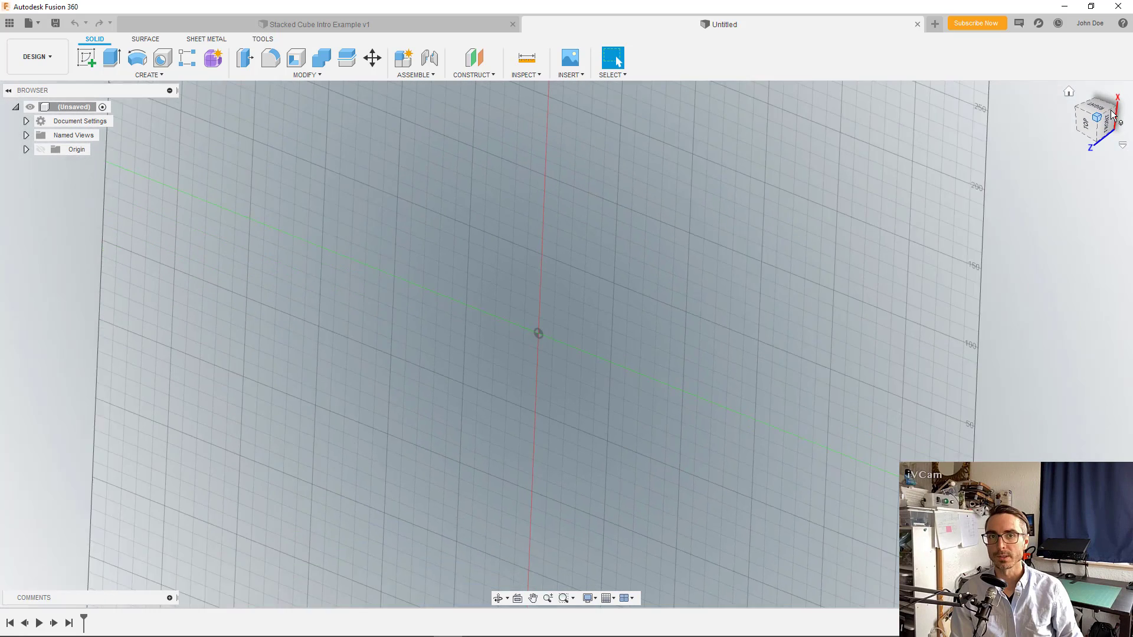
click(1068, 92)
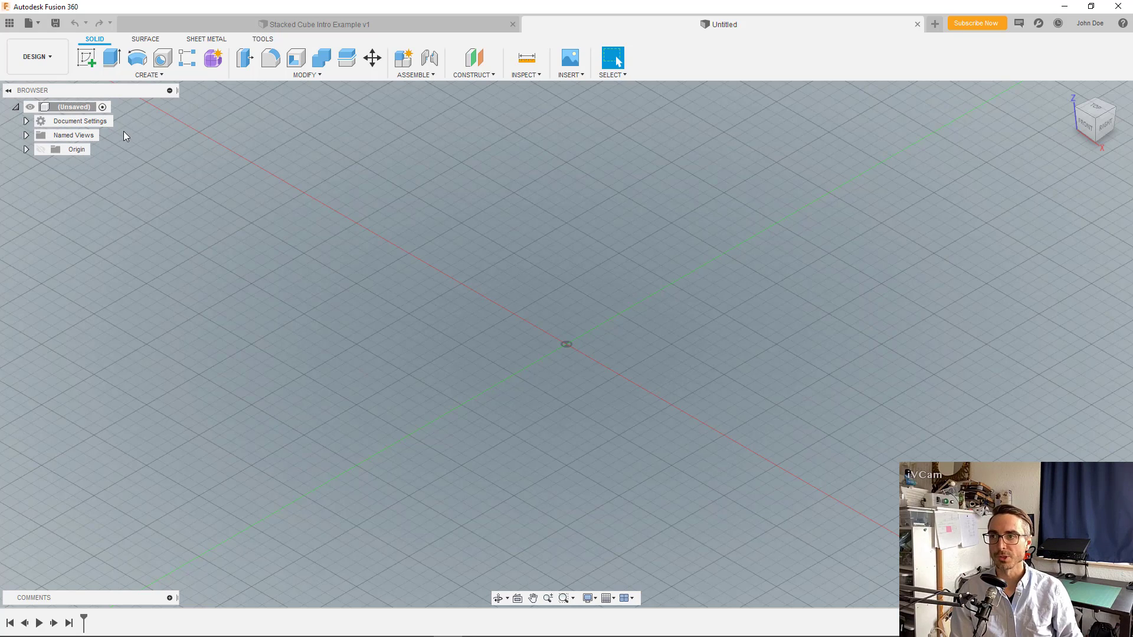
Step: Create a new component in the untitled design and keep it as the active component
click(335, 23)
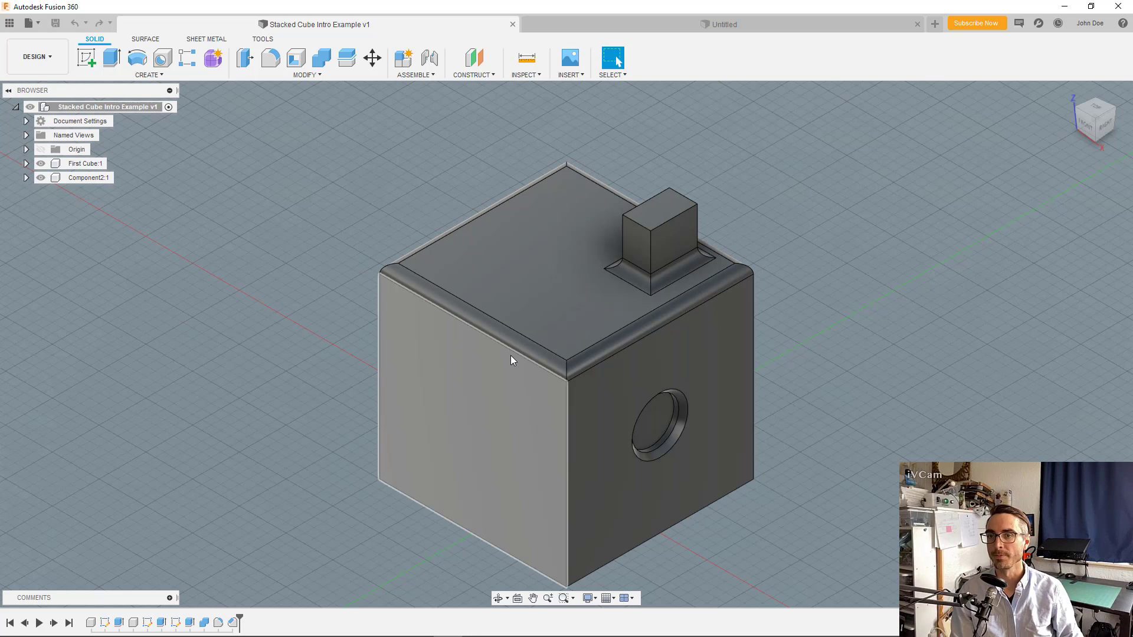
click(614, 27)
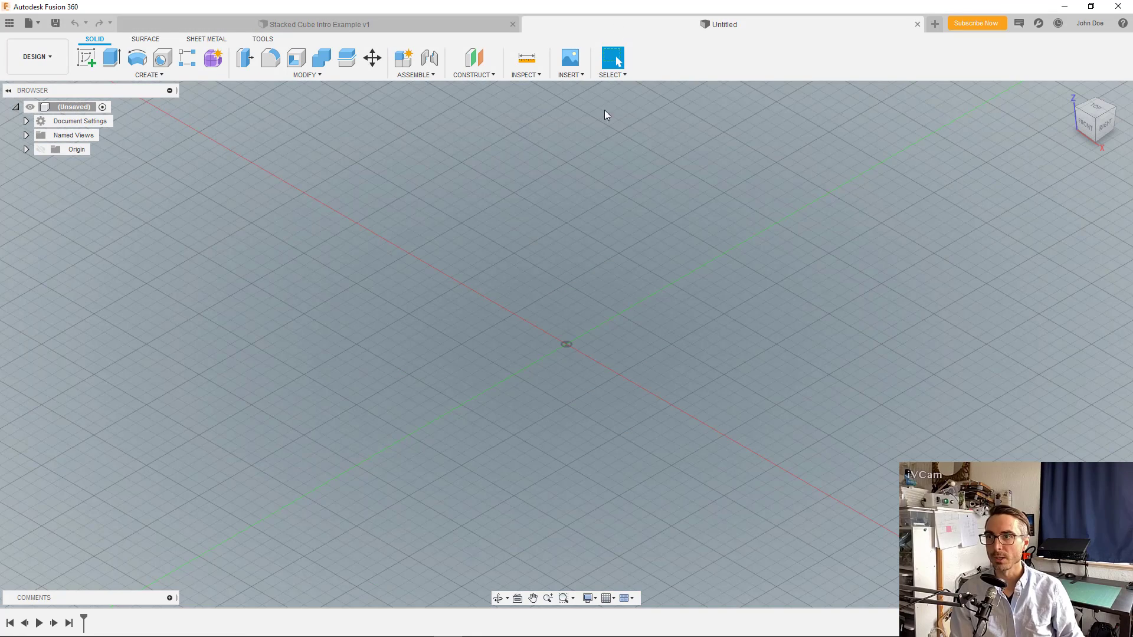
right_click(76, 109)
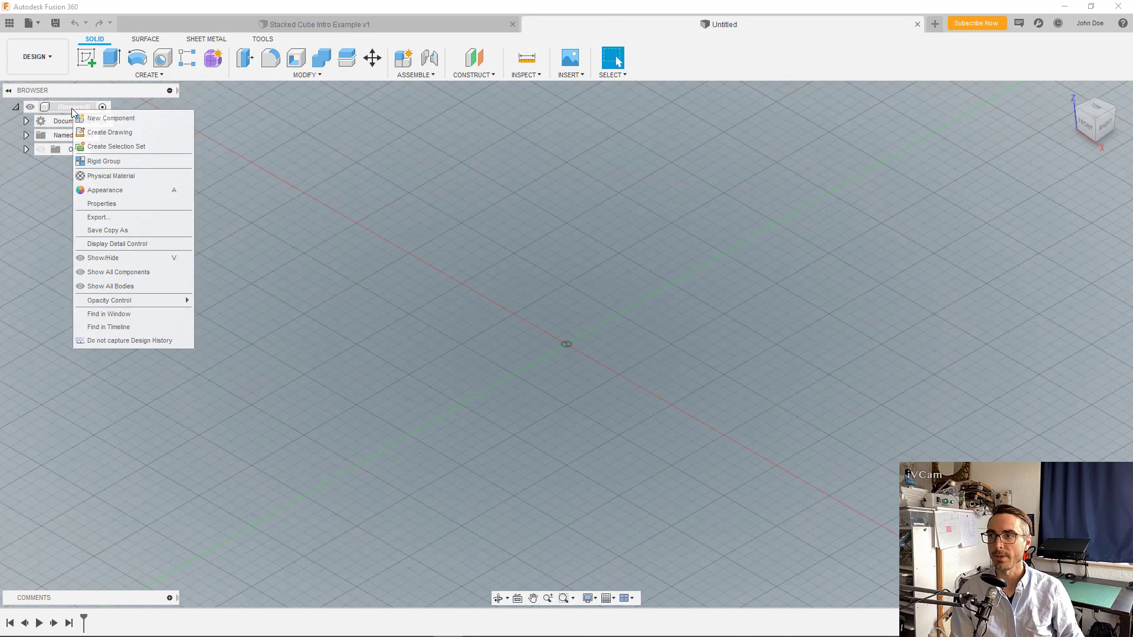
click(118, 121)
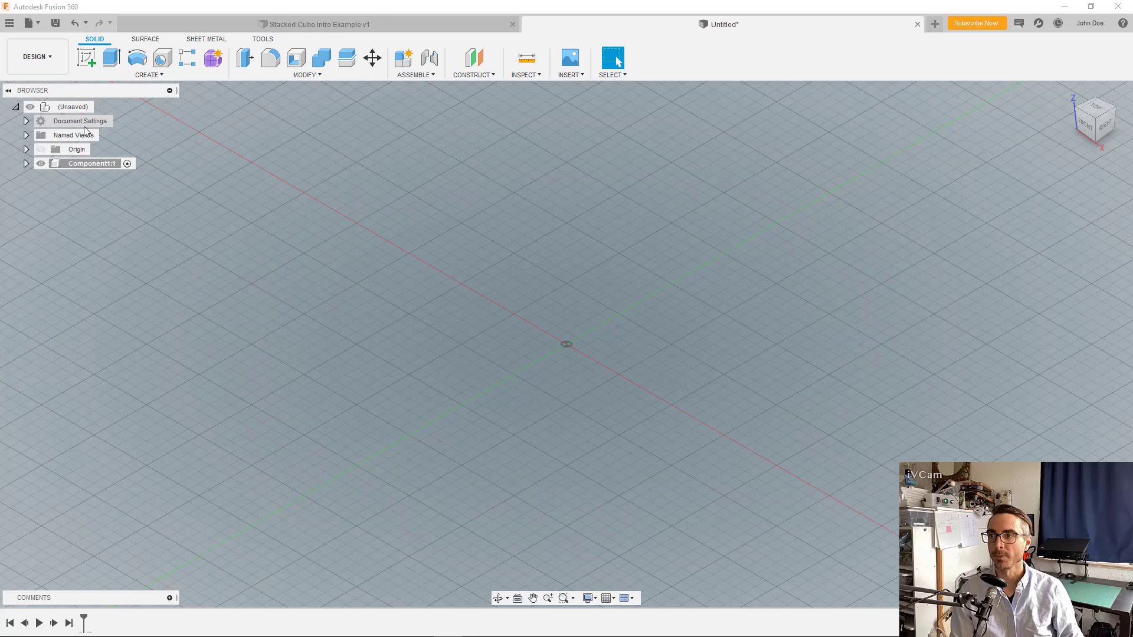
click(107, 167)
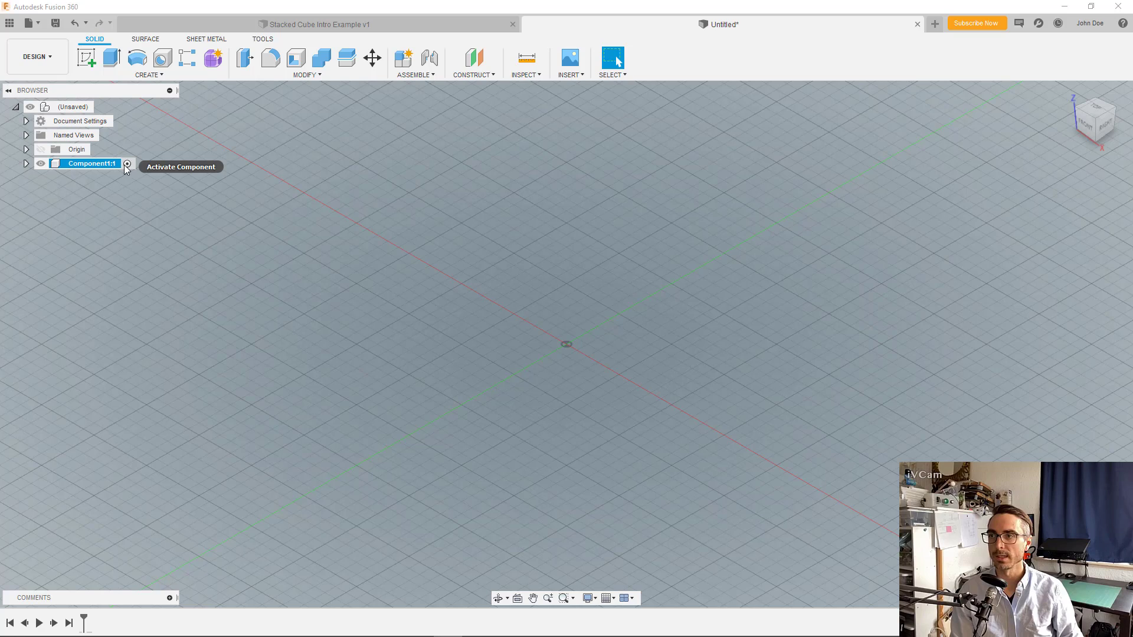
click(126, 164)
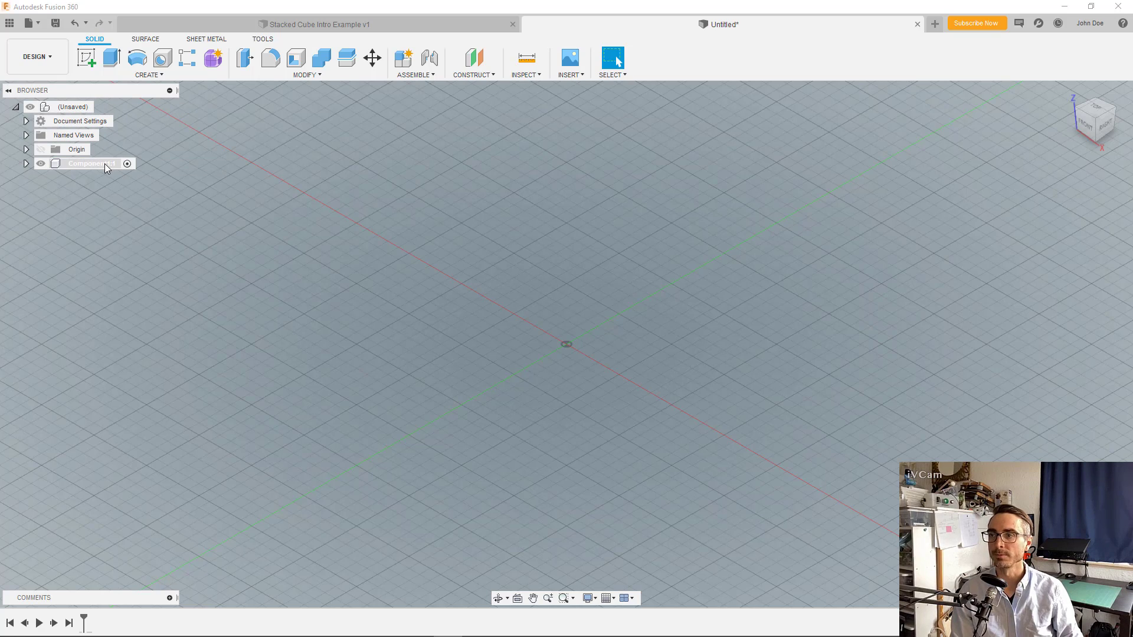
Step: Start a sketch on the XY plane of the new component in the untitled design
click(458, 30)
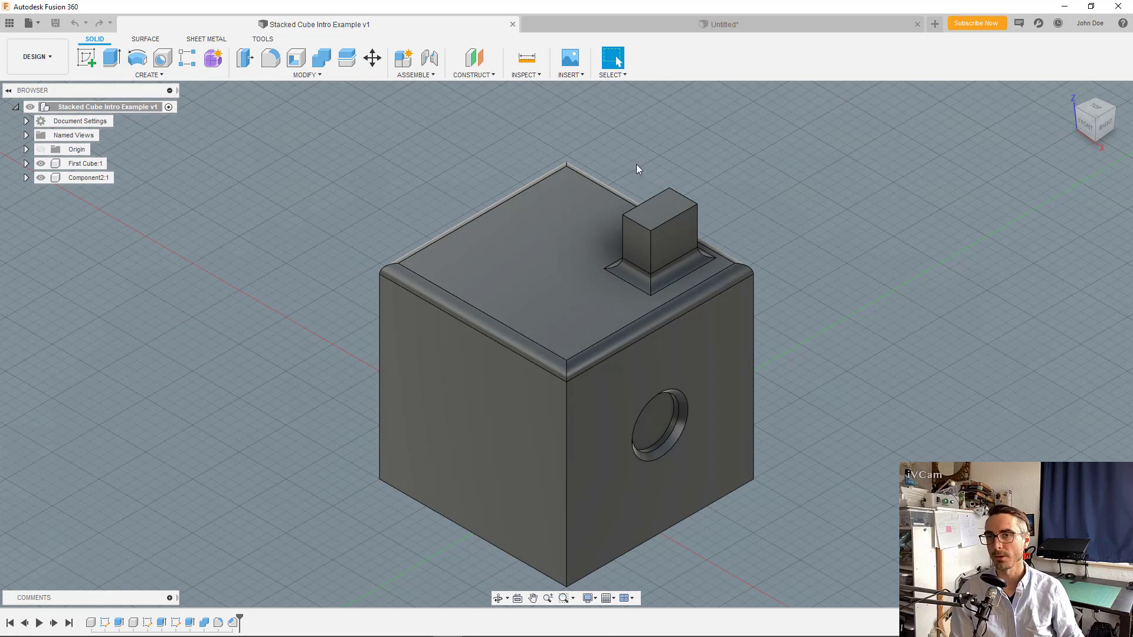
click(641, 25)
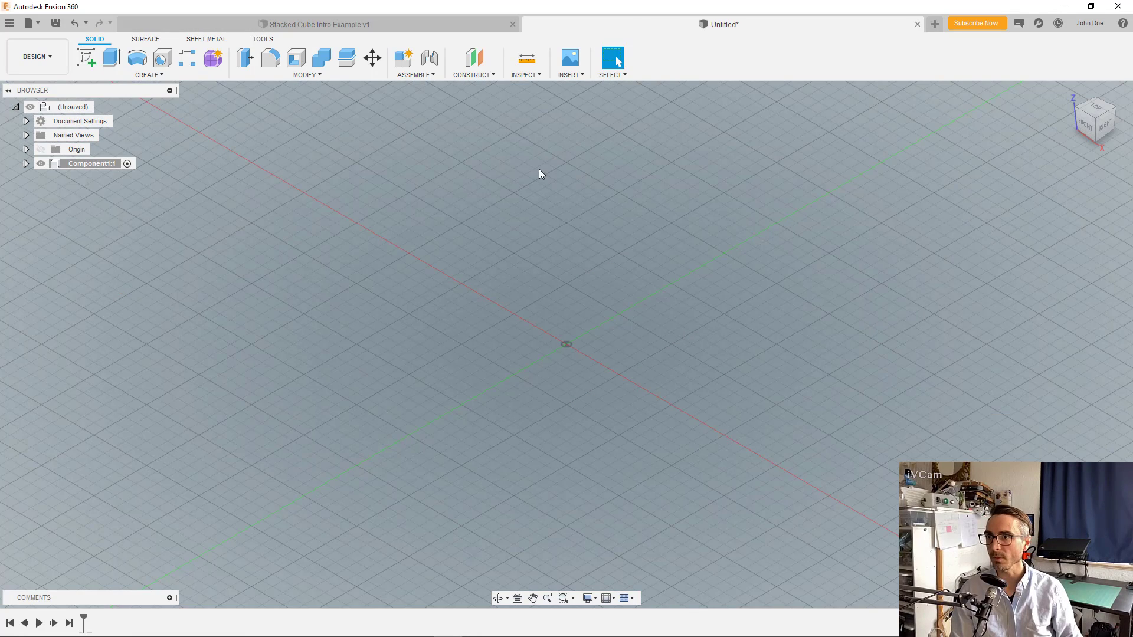
click(92, 59)
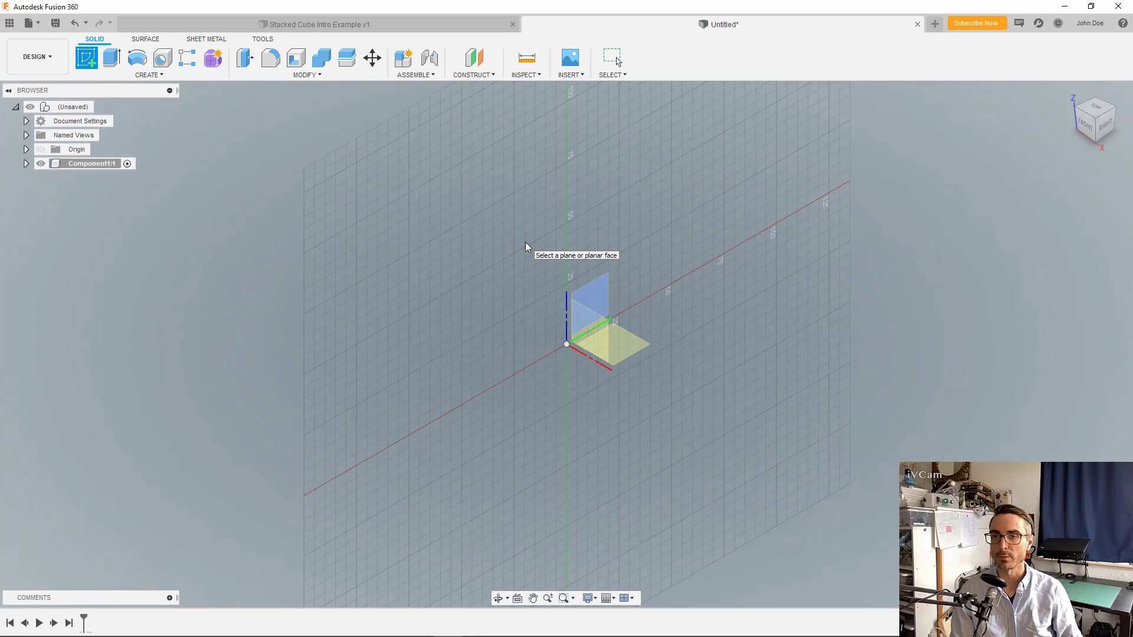
click(595, 345)
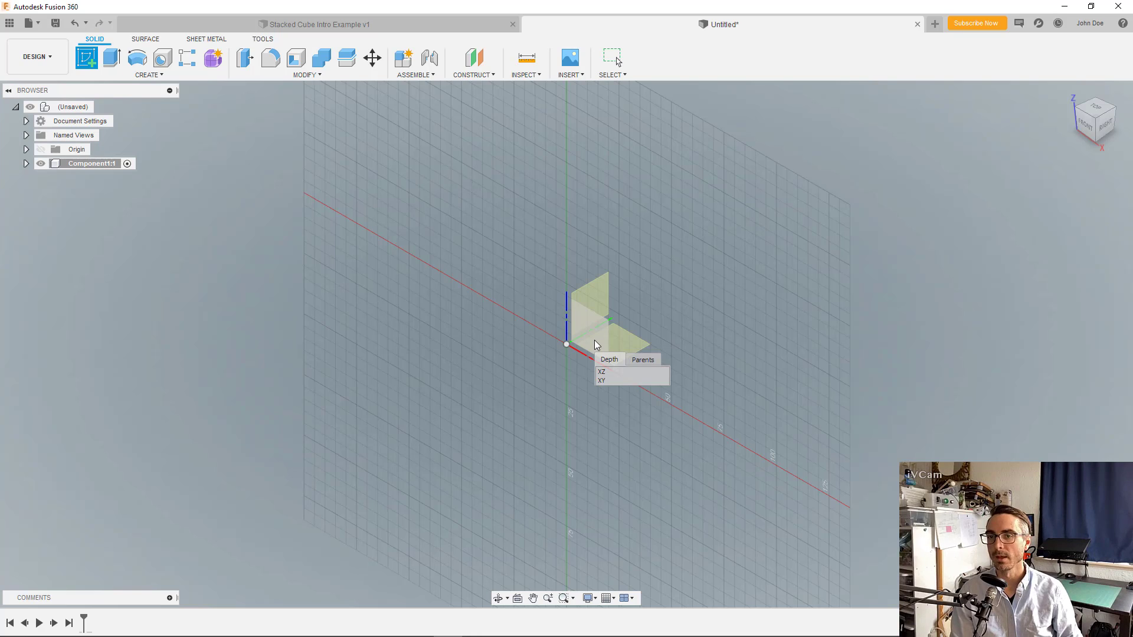
click(608, 380)
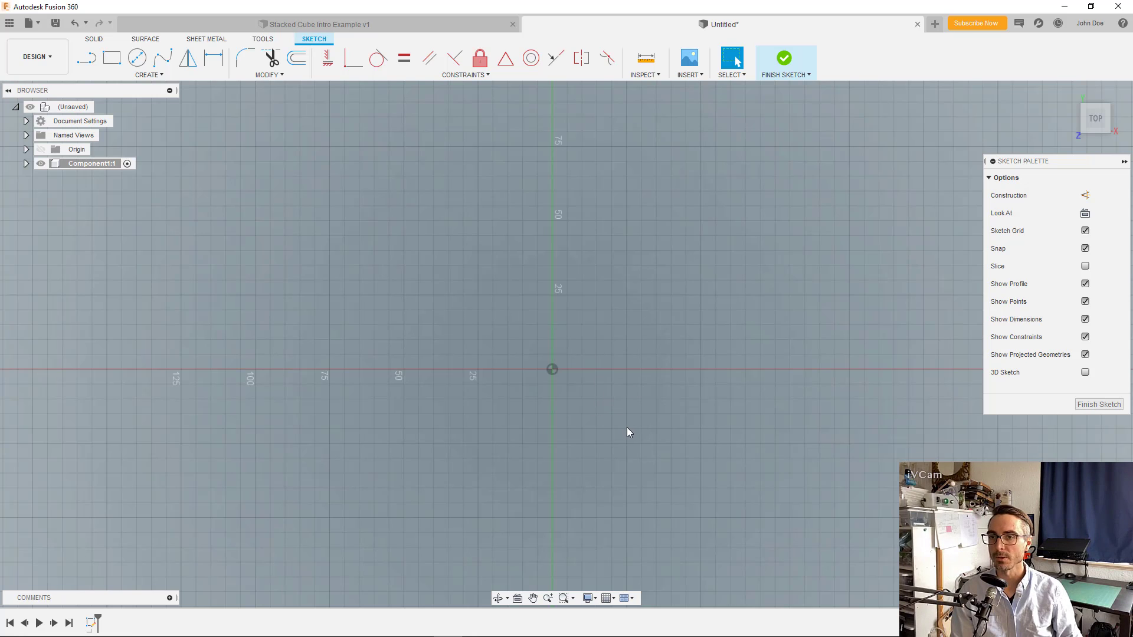
middle_drag(626, 427, 631, 378)
shift+middle_drag(694, 403, 660, 336)
click(1098, 111)
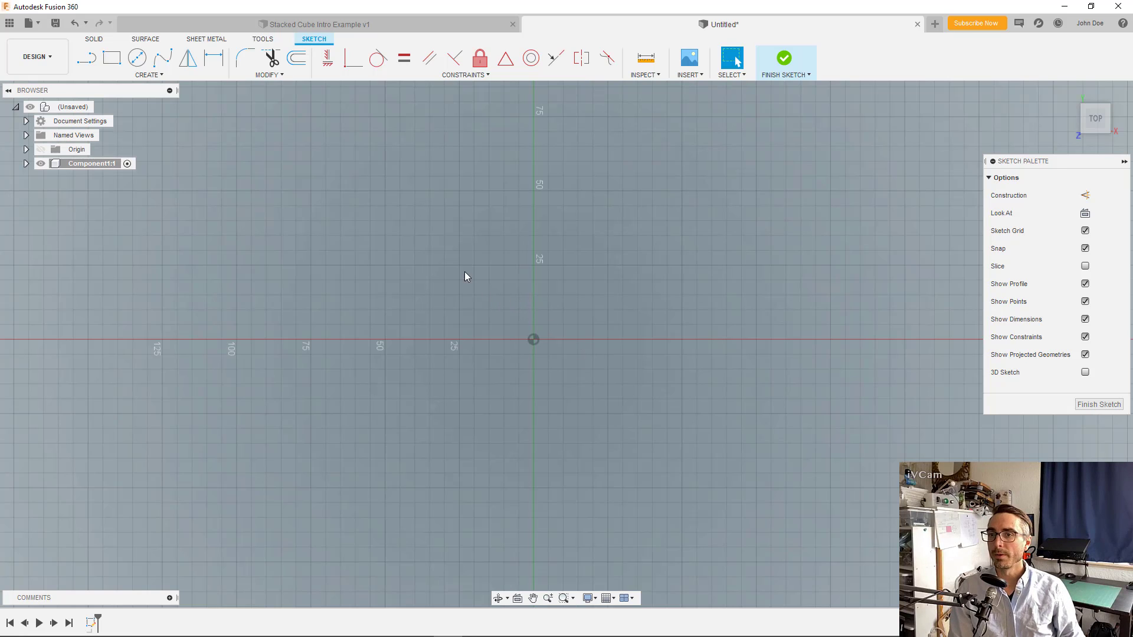
click(366, 25)
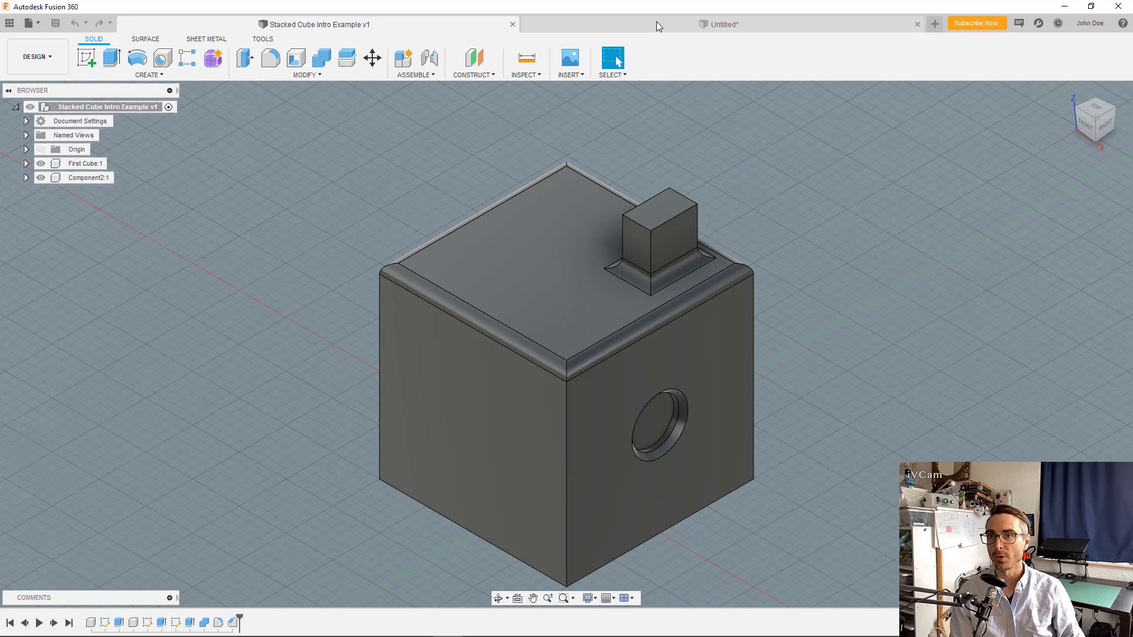
click(656, 23)
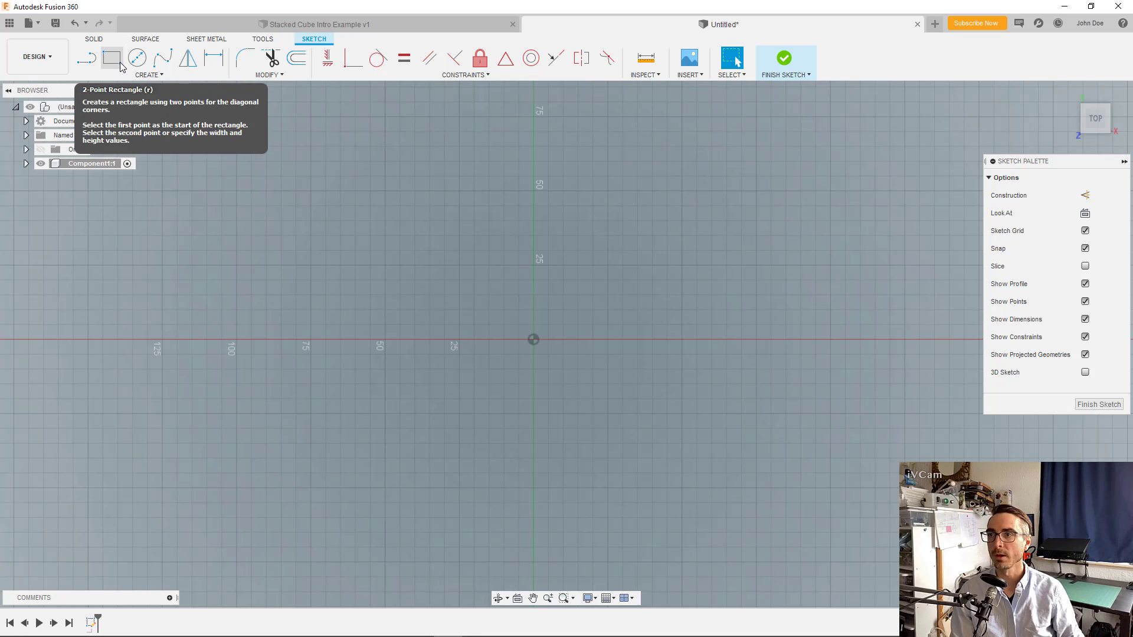
Step: Sketch a 20 mm by 20 mm center rectangle centred on the origin
click(150, 77)
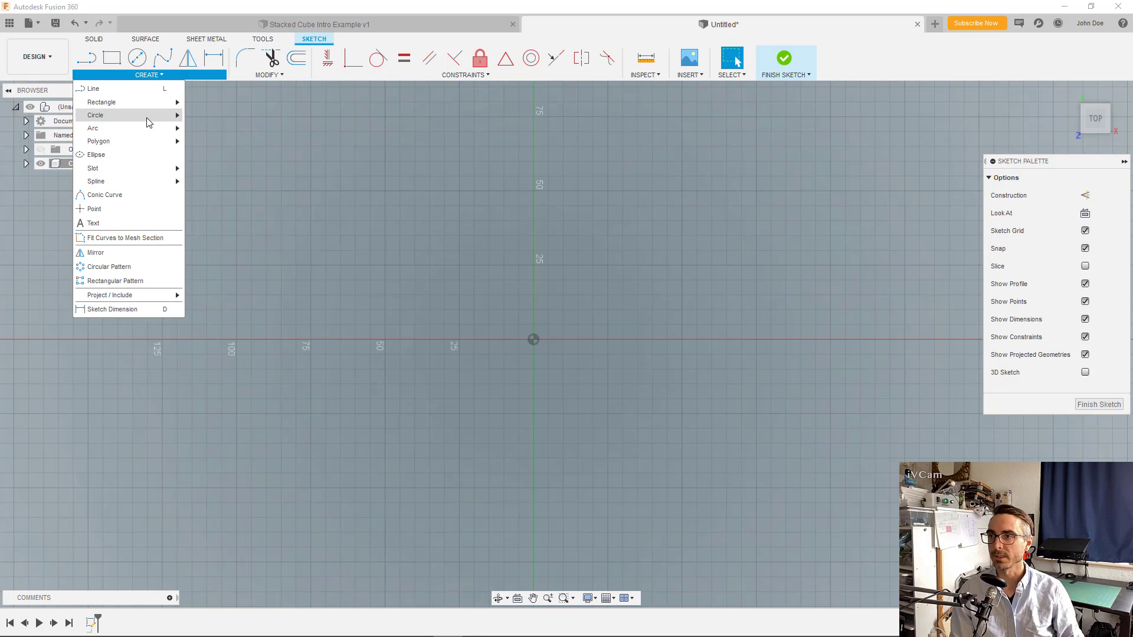
mouse_move(147, 101)
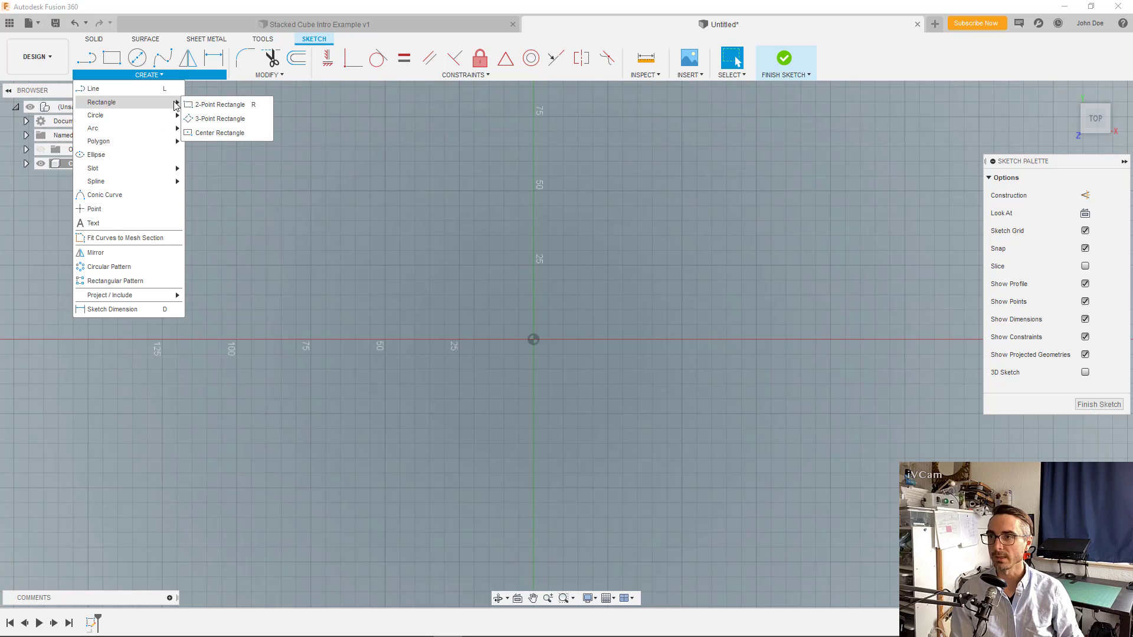
click(223, 134)
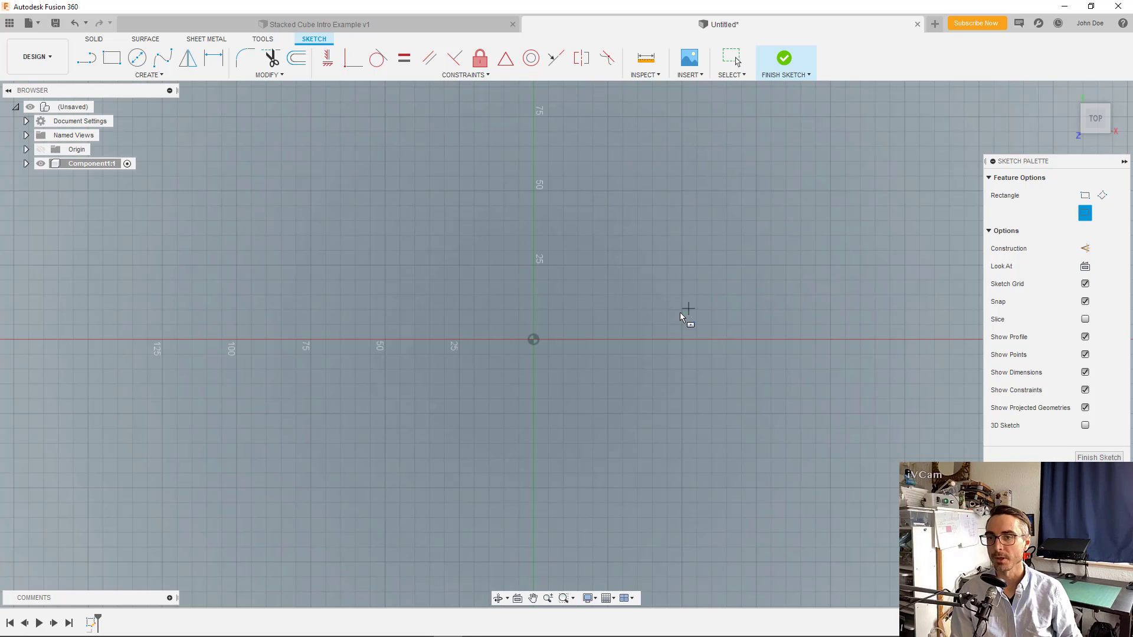
click(533, 340)
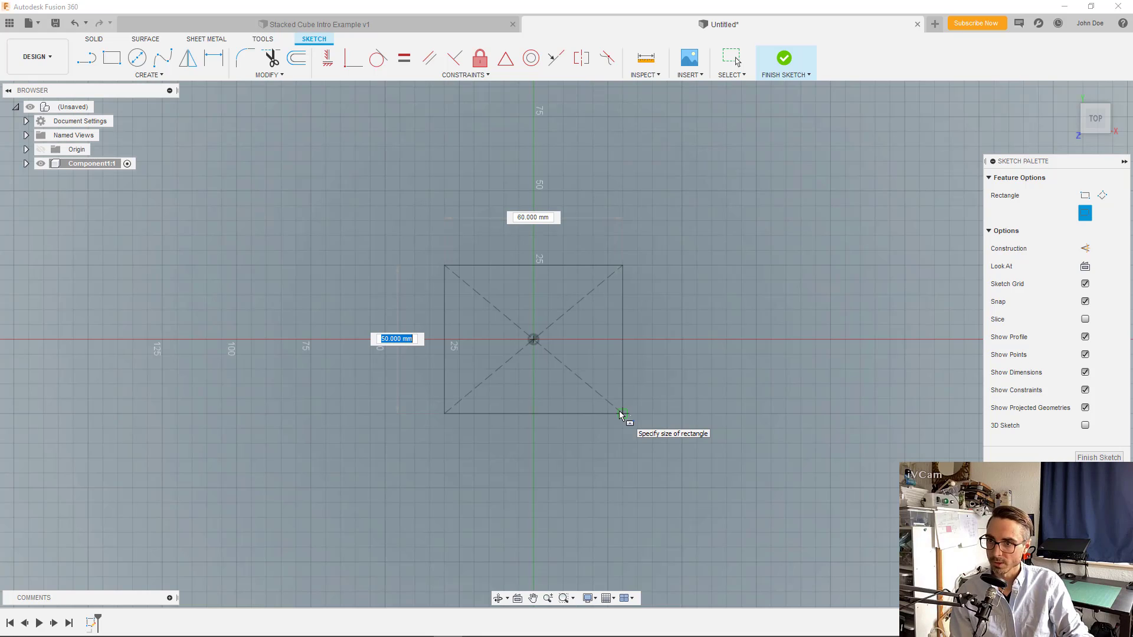
text(20)
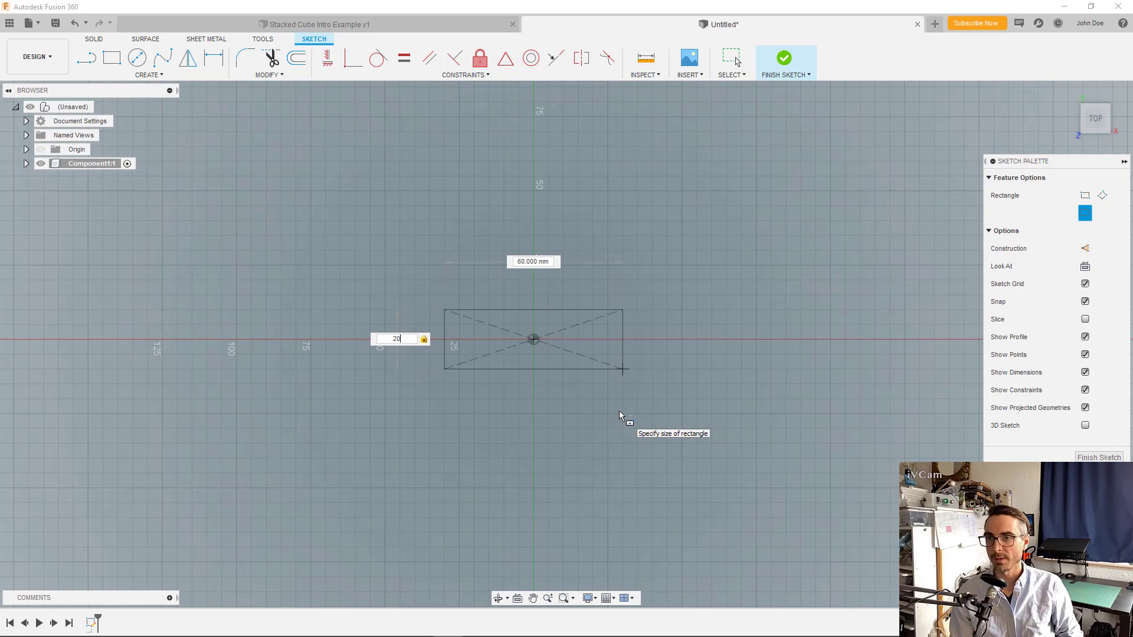
key(Tab)
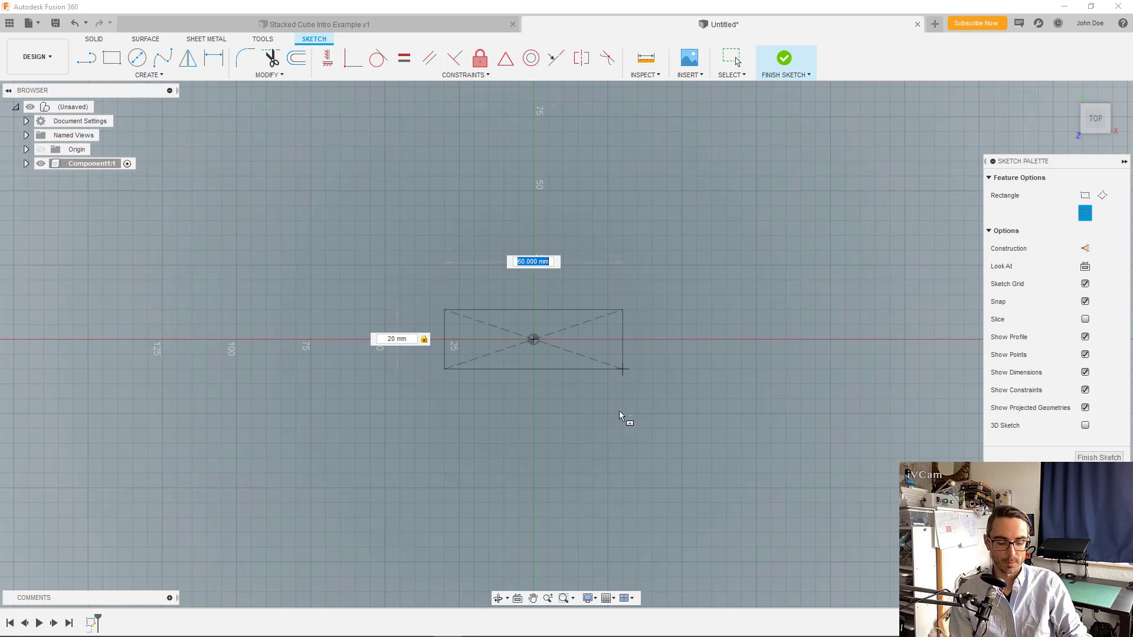
text(20)
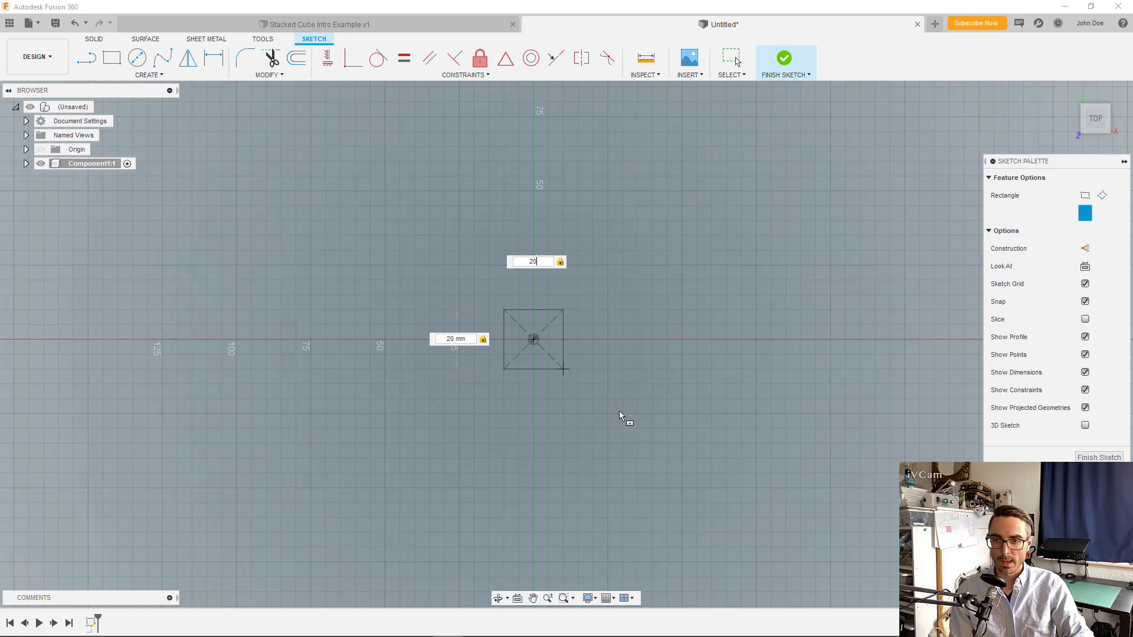
key(Return)
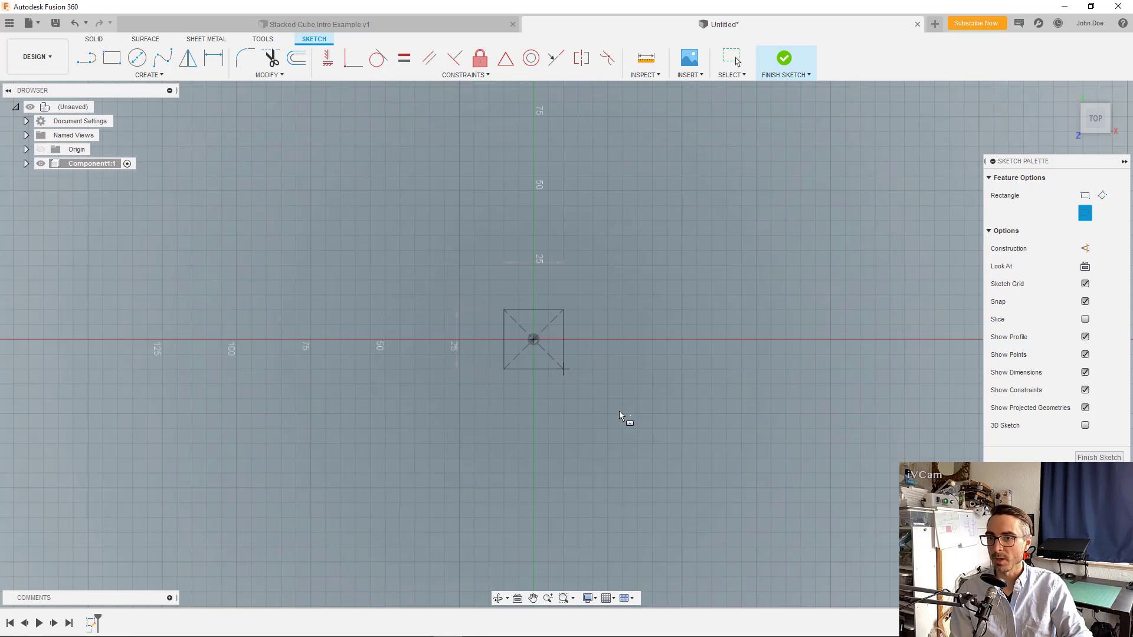
Step: Convert the diagonal construction line from the square's lower-left to upper-right corner into a normal sketch line
scroll(555, 372, up, 3)
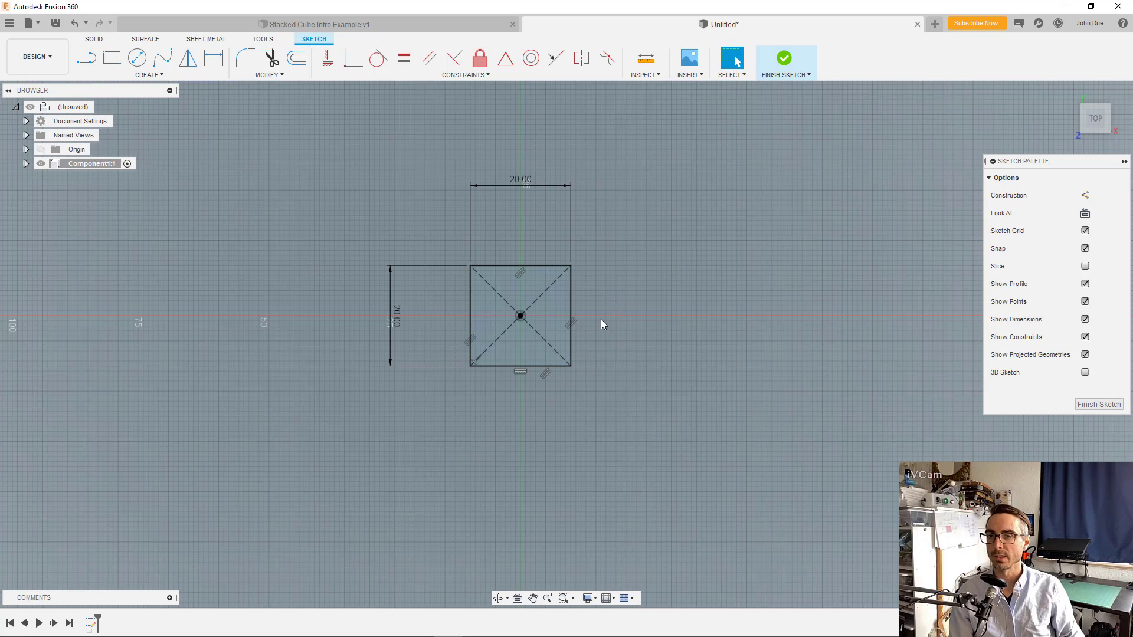
middle_drag(601, 319, 626, 343)
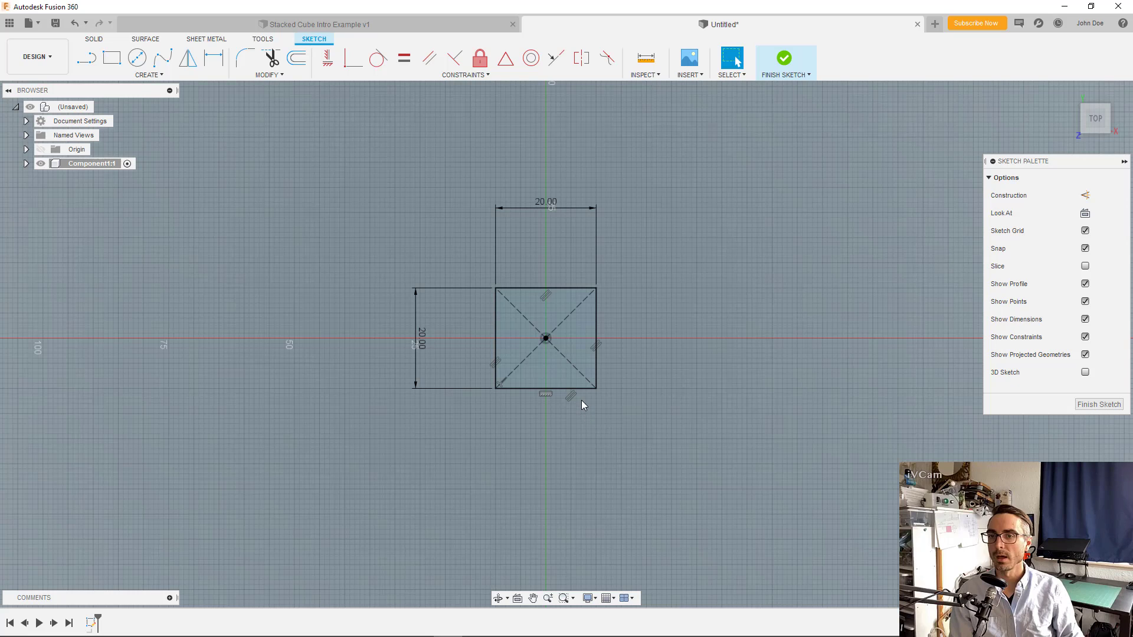
scroll(579, 380, up, 2)
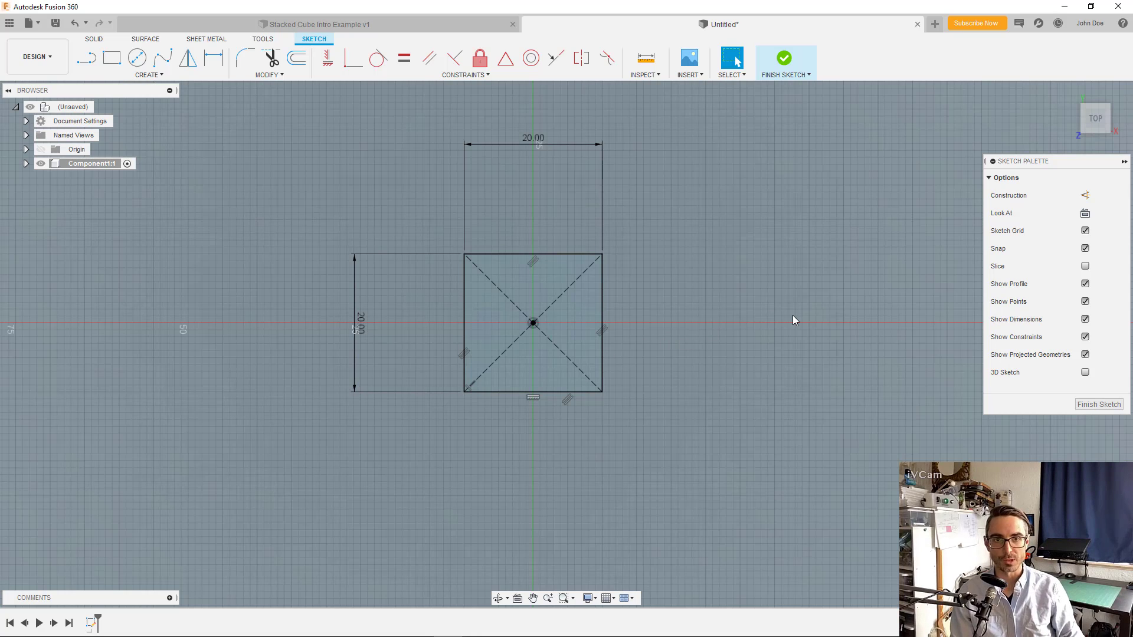
click(565, 293)
key(x)
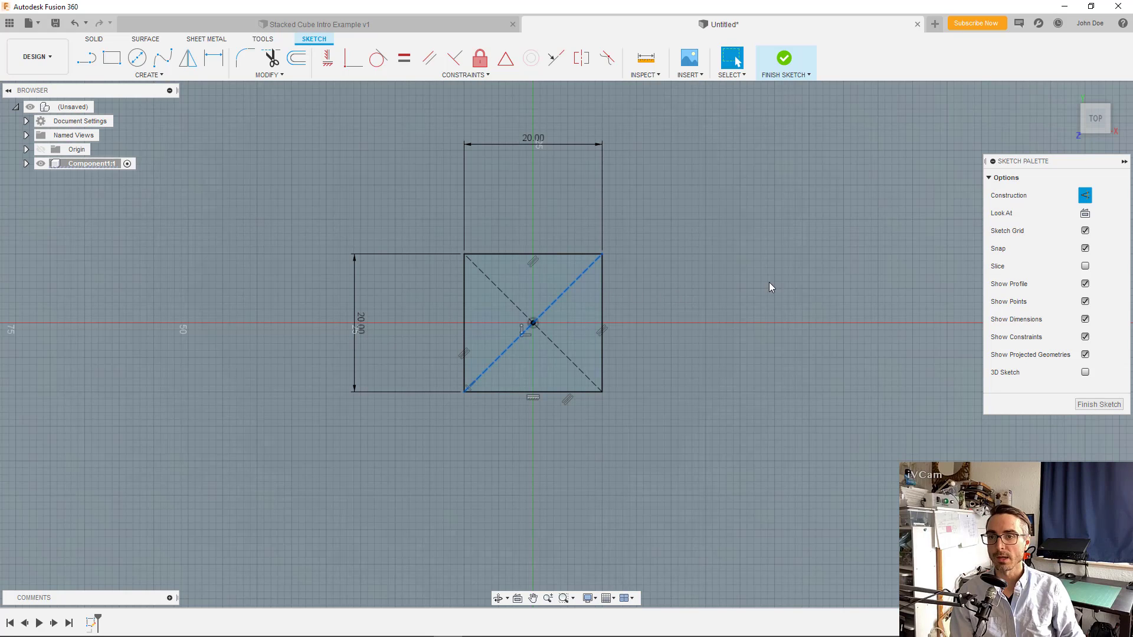
click(1084, 199)
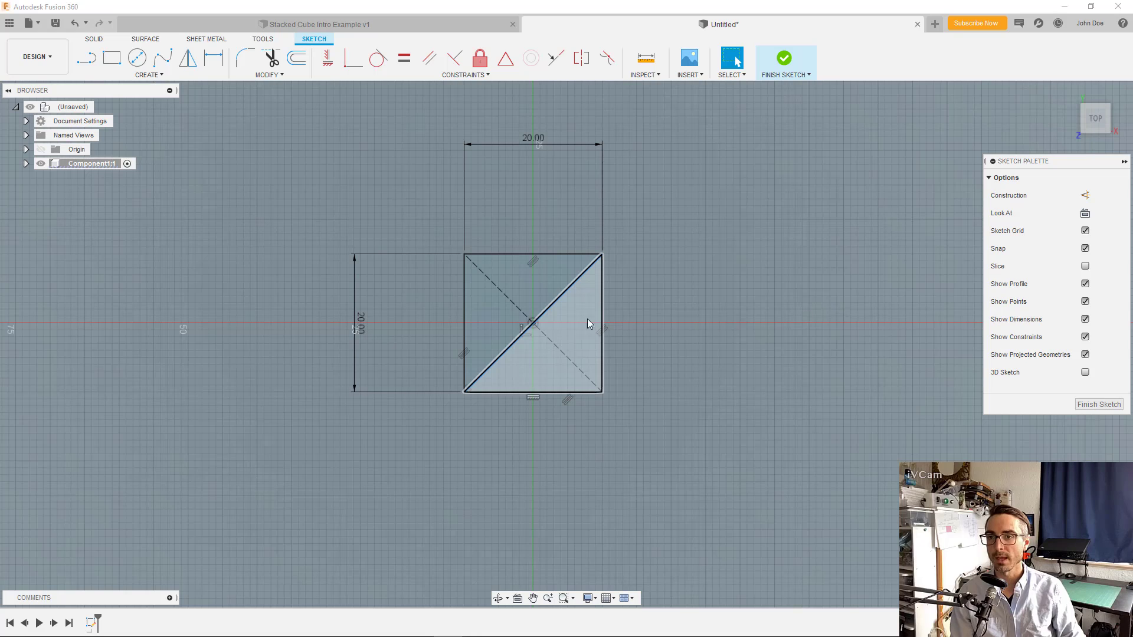
key(Escape)
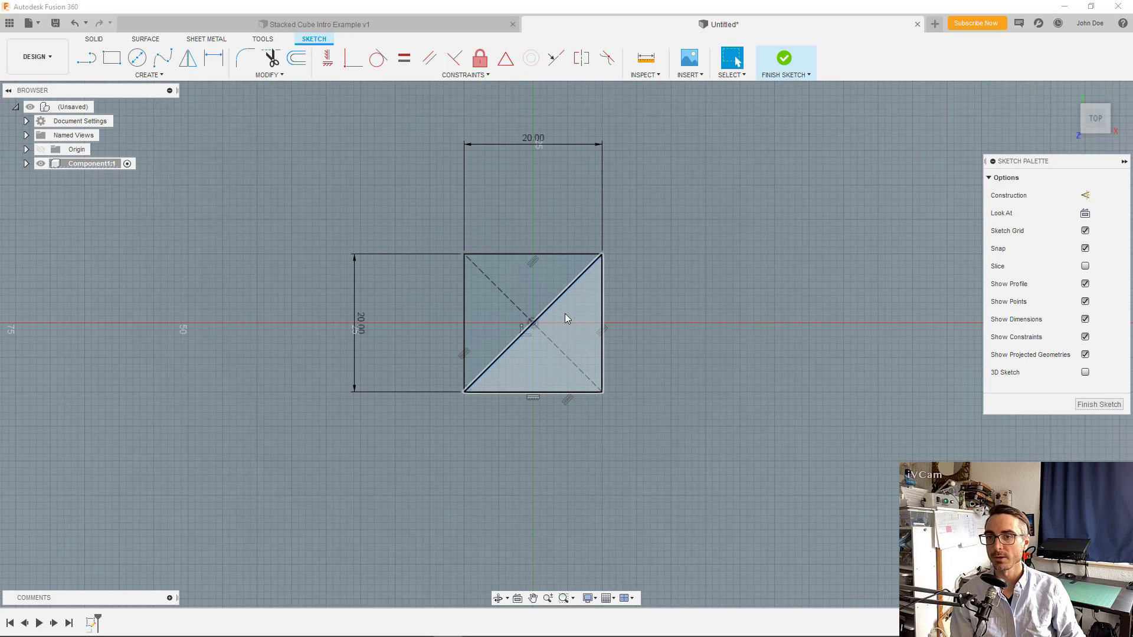
Step: Turn the same diagonal of the square back into a construction line
click(558, 297)
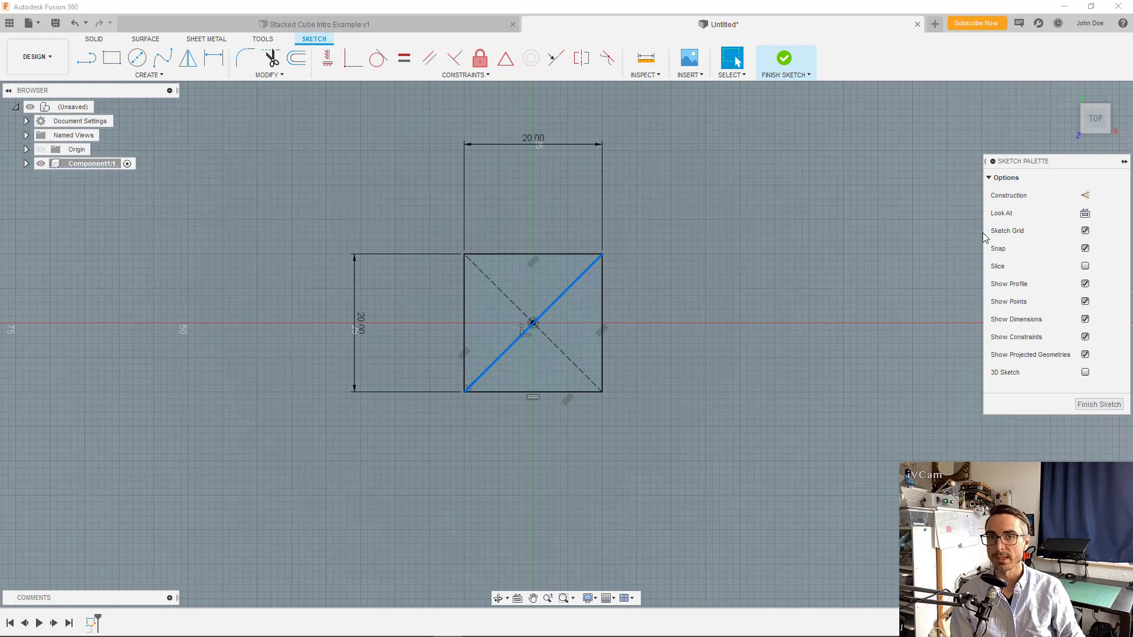
click(1084, 196)
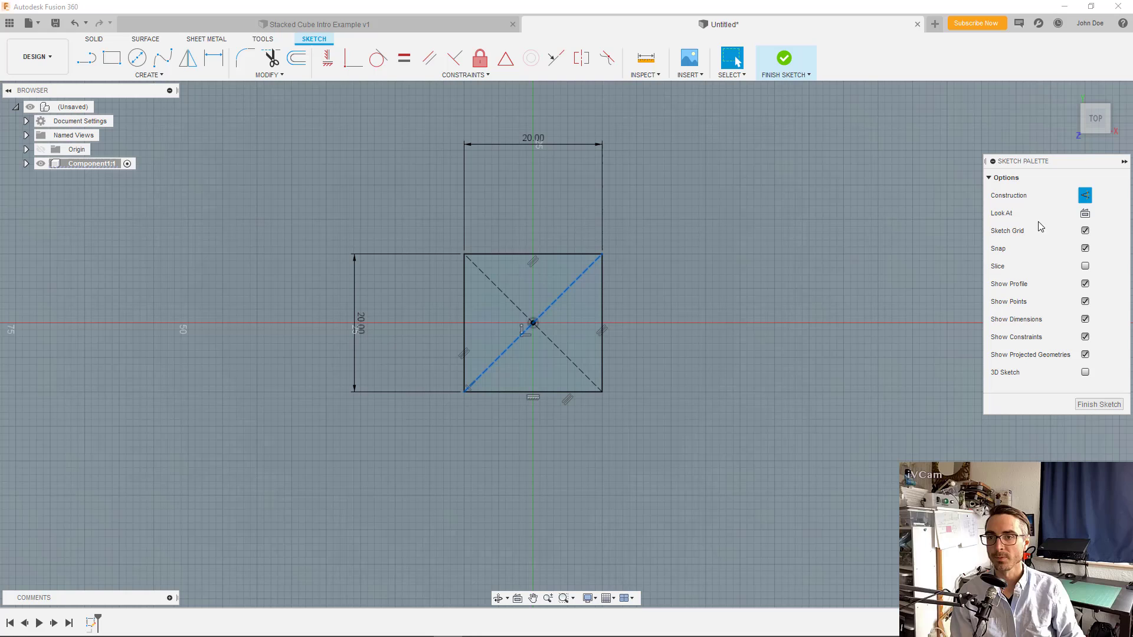
right_click(563, 291)
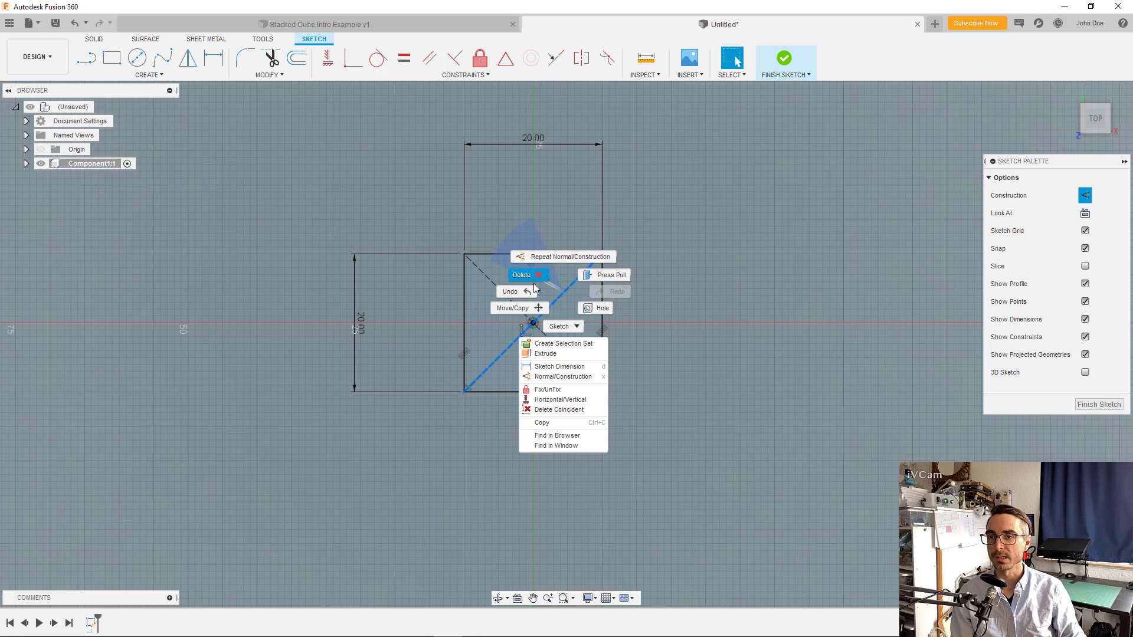
click(560, 377)
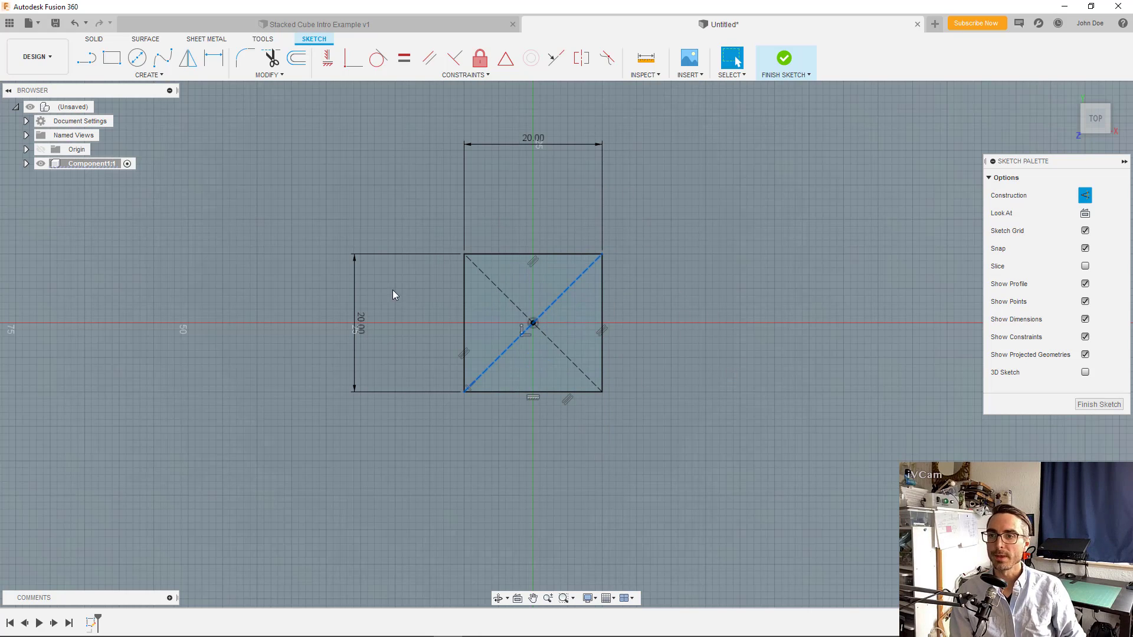
Step: Move the square's vertical and horizontal dimensions closer to its edges
drag(355, 324, 391, 292)
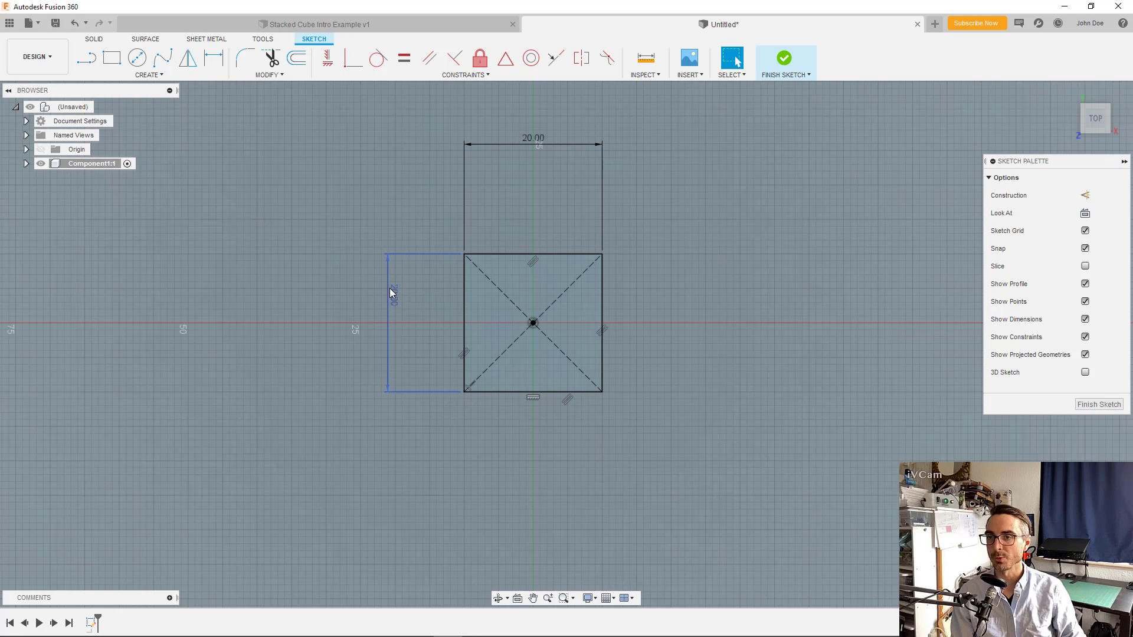
drag(395, 298, 404, 308)
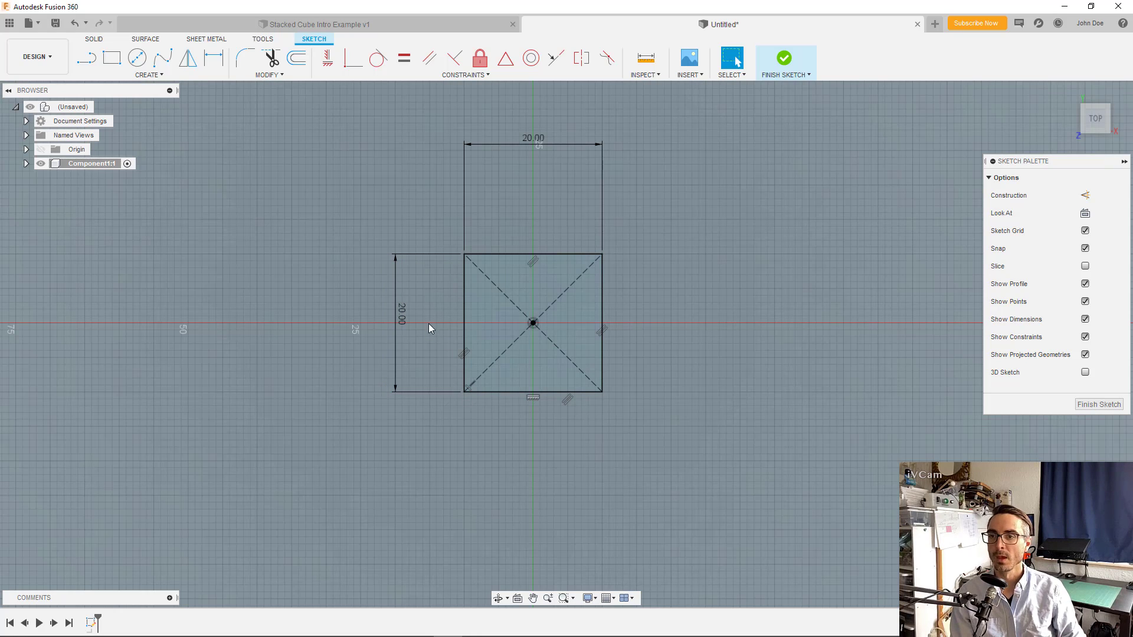
drag(530, 143, 531, 219)
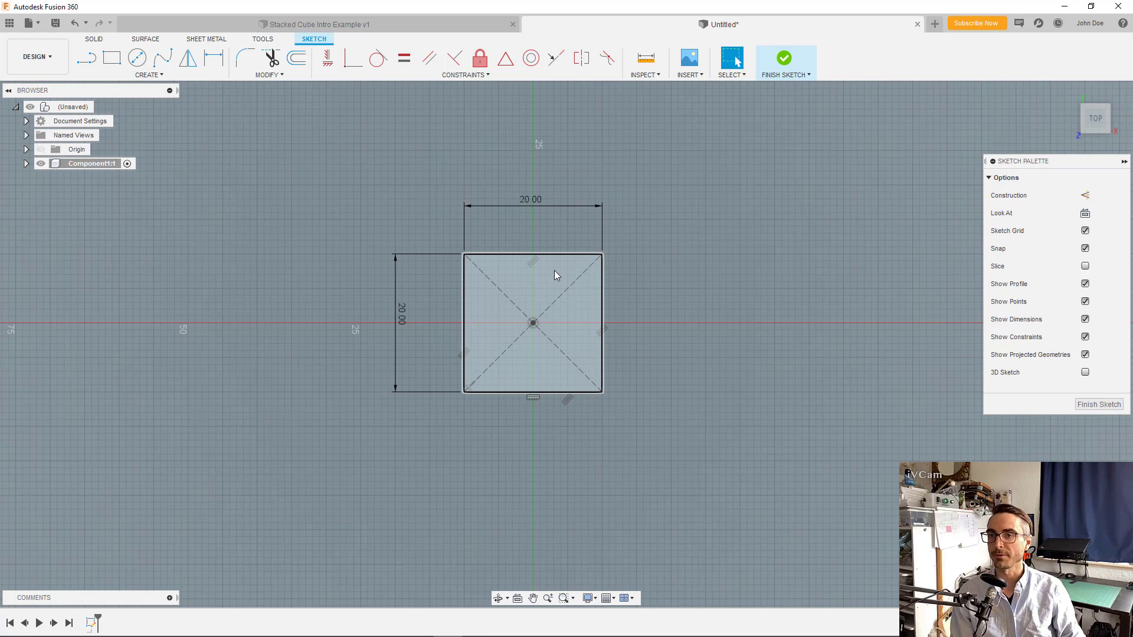
Step: Try a value of 15 mm for the square's horizontal dimension and undo the change
double_click(530, 199)
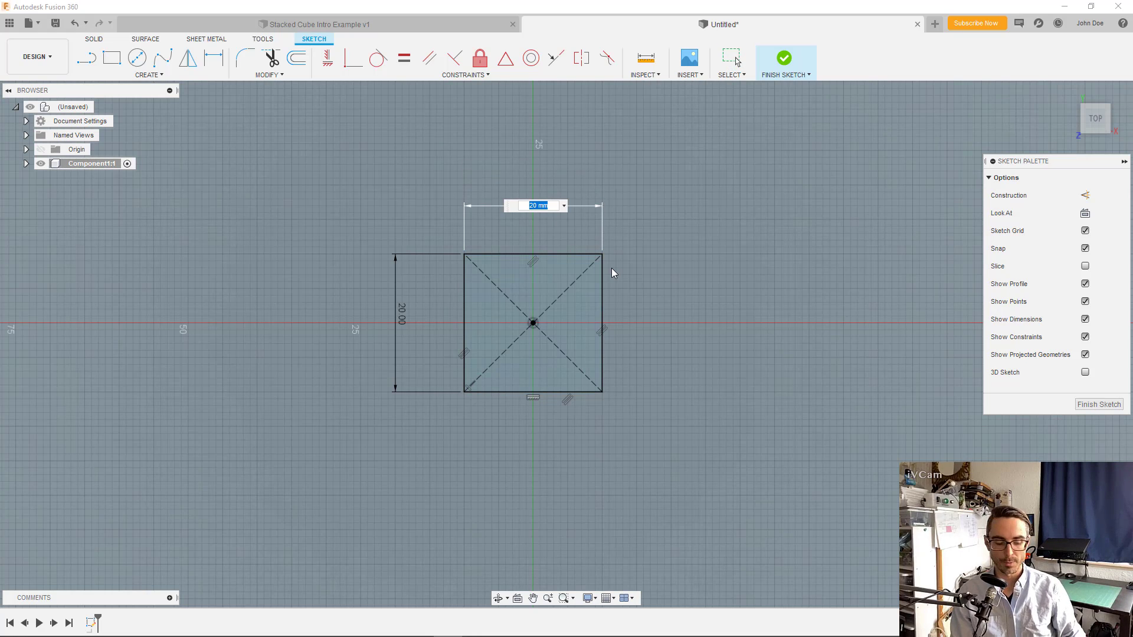
text(15)
key(Return)
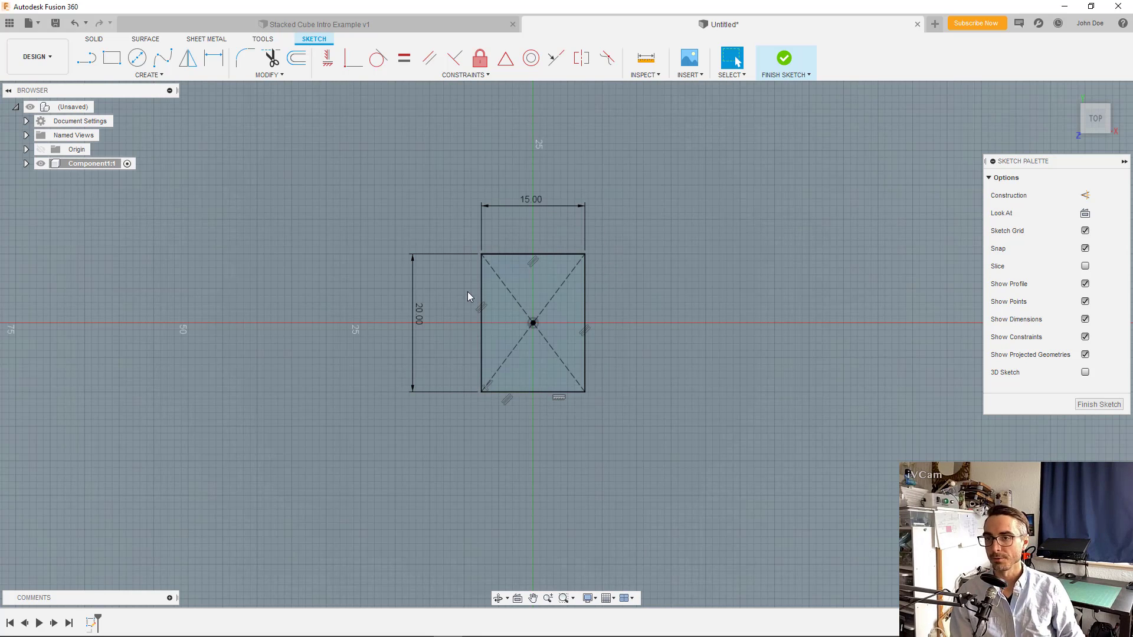
click(557, 355)
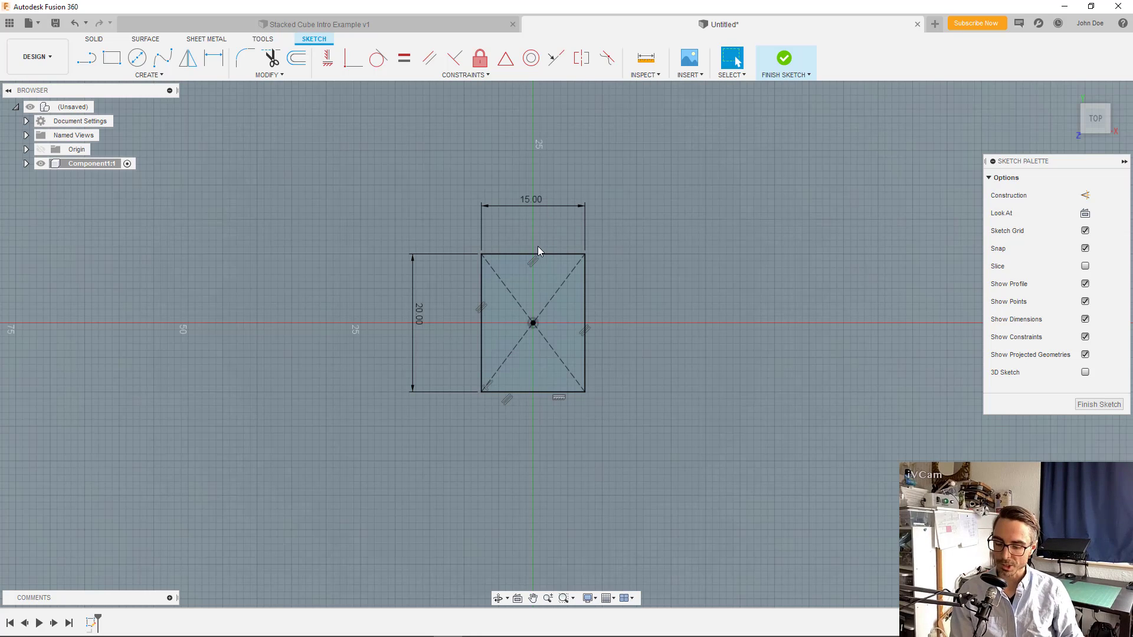
key(ctrl+z)
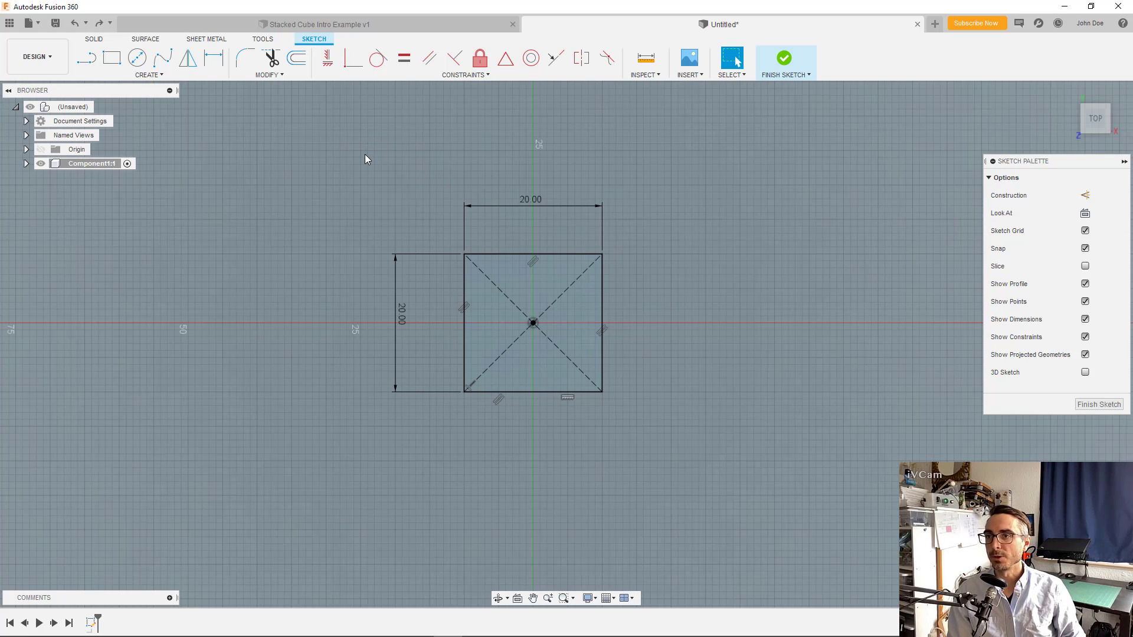
Step: Trim away the right halves of both construction diagonals, from the centre point to the square's right corners
click(272, 59)
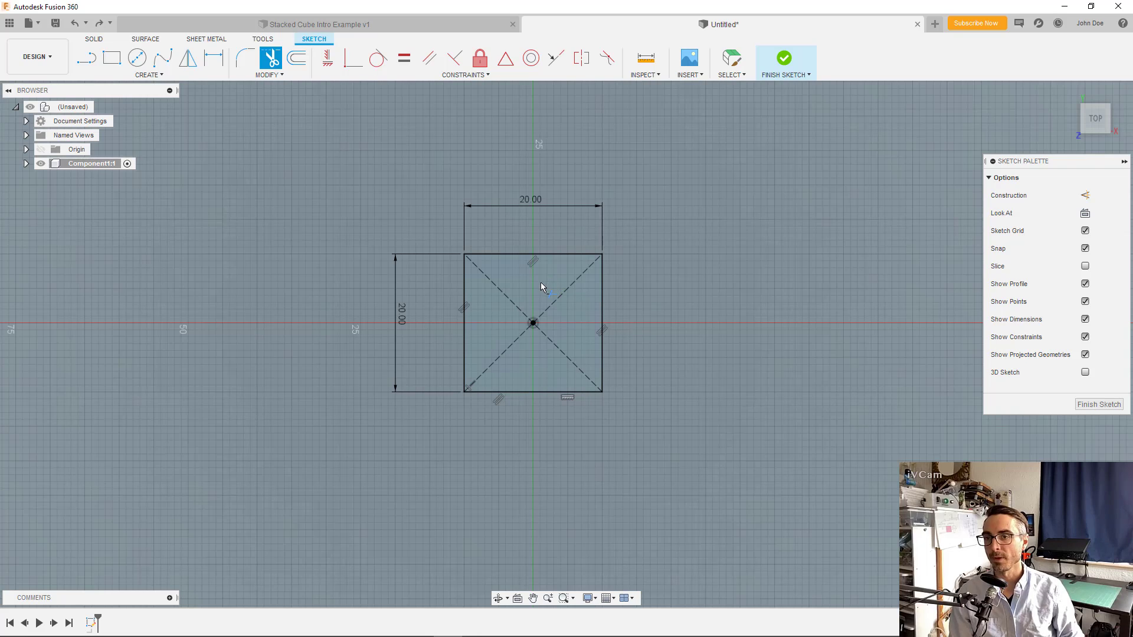
click(560, 295)
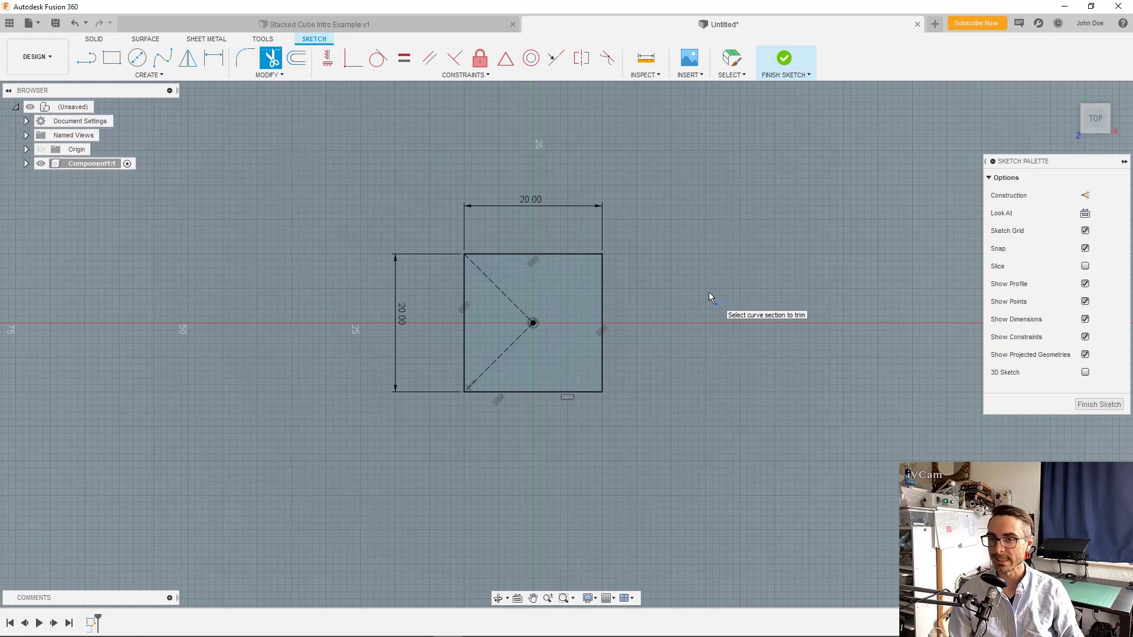
key(Escape)
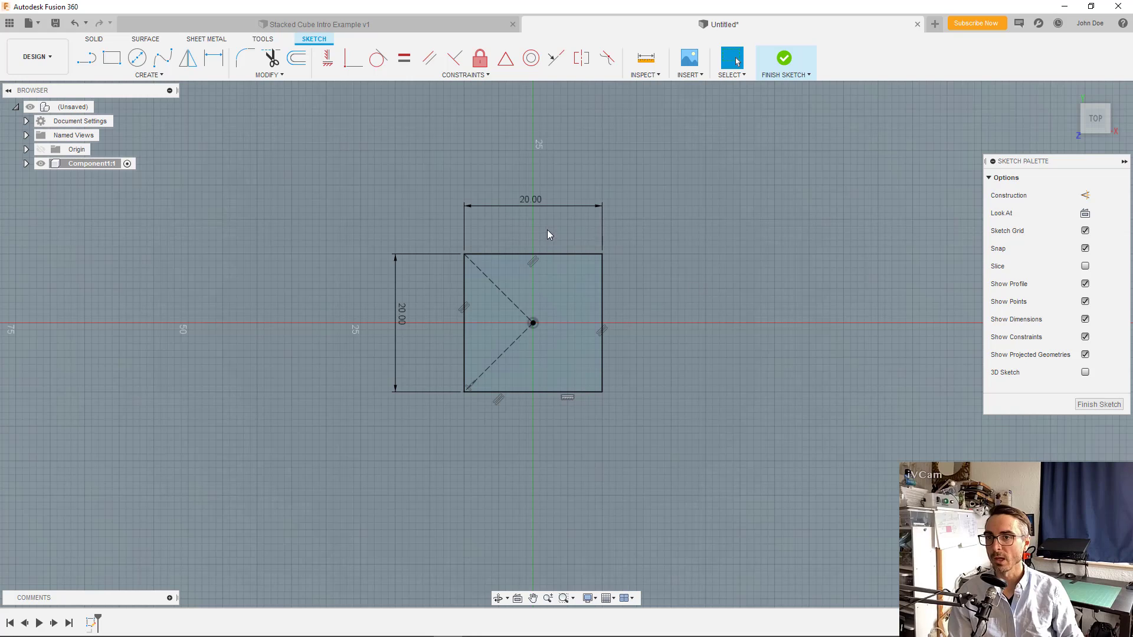
Step: Set the horizontal dimension of the square with the trimmed diagonals to 15 mm
double_click(531, 201)
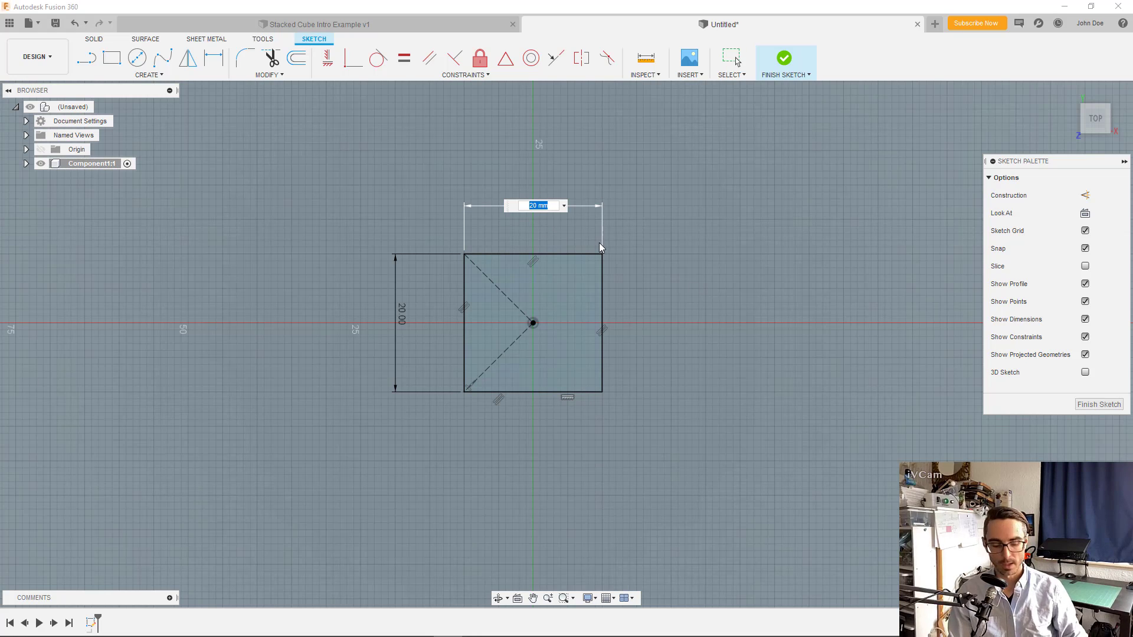
text(15)
key(Return)
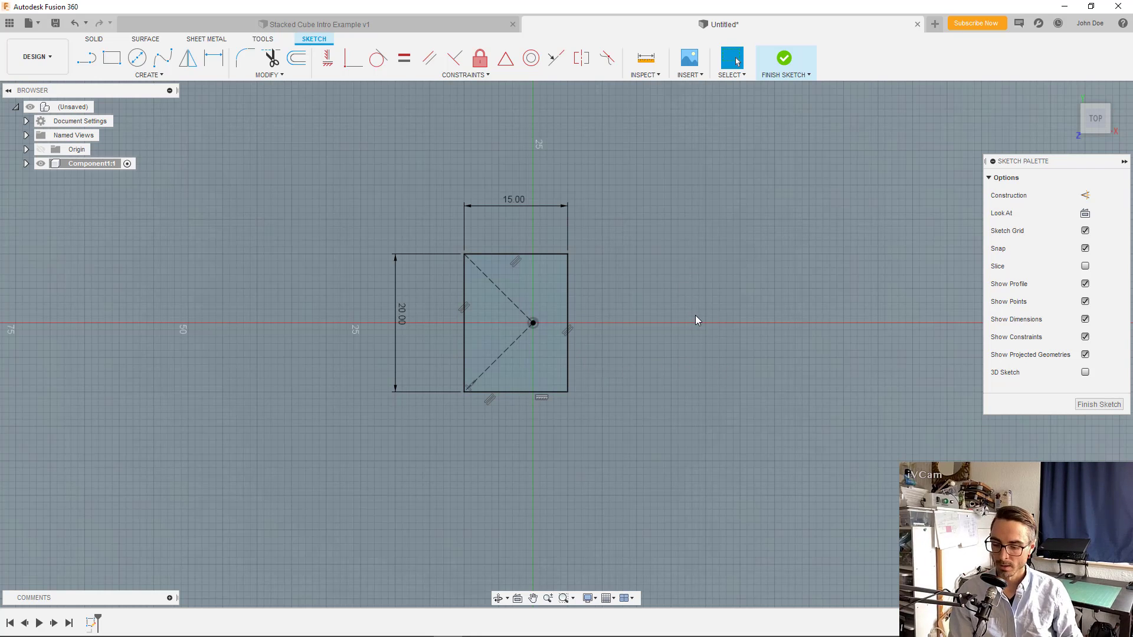
Step: Undo the last width change and the trimming of the construction diagonals
key(ctrl+z)
key(ctrl+z)
key(ctrl+z)
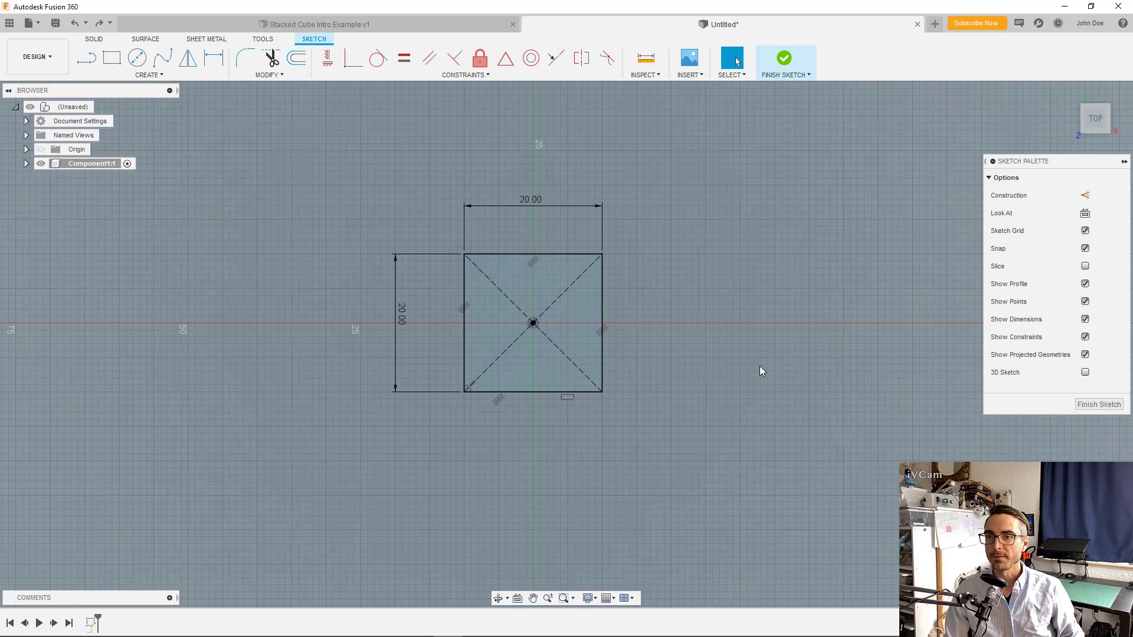
Step: Finish the base sketch and check the Stacked Cube Intro Example v1 design for reference before returning to the untitled design
click(784, 59)
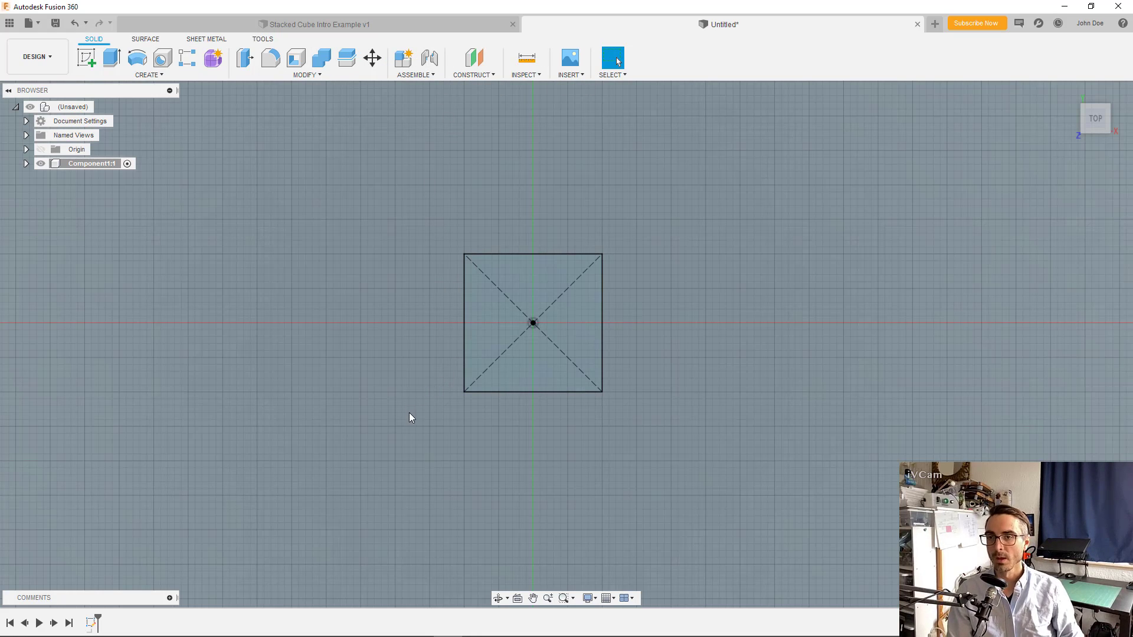
mouse_move(412, 409)
shift+middle_down()
mouse_move(440, 332)
mouse_move(410, 326)
mouse_move(402, 339)
mouse_move(414, 352)
mouse_move(466, 353)
mouse_move(394, 344)
mouse_move(418, 363)
mouse_move(442, 348)
mouse_move(392, 347)
mouse_move(407, 330)
shift+middle_up()
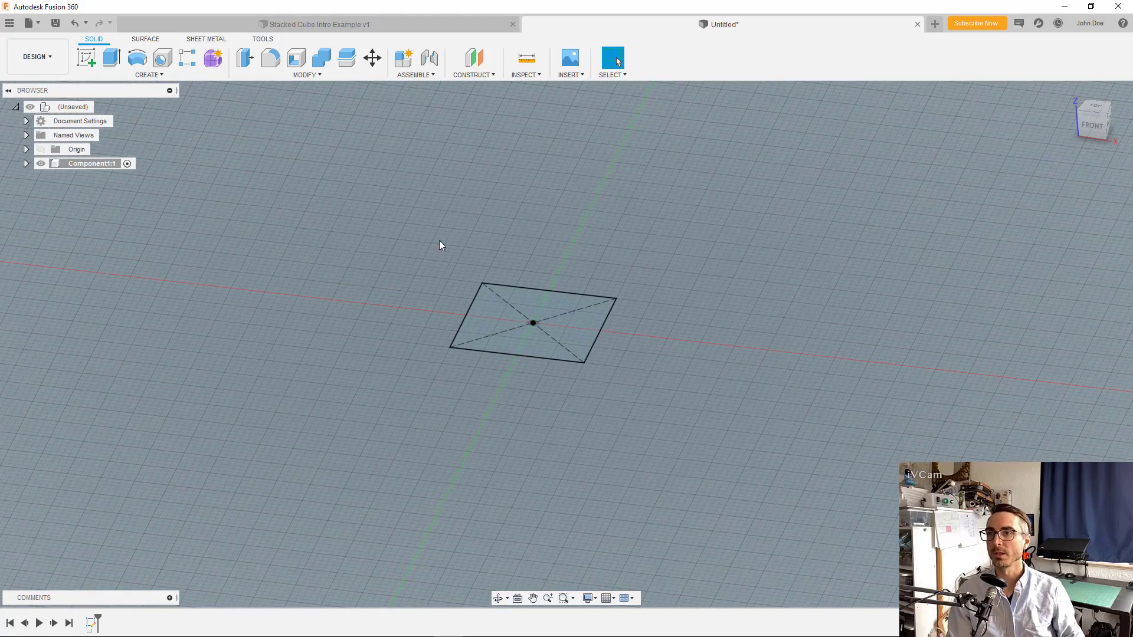
click(362, 27)
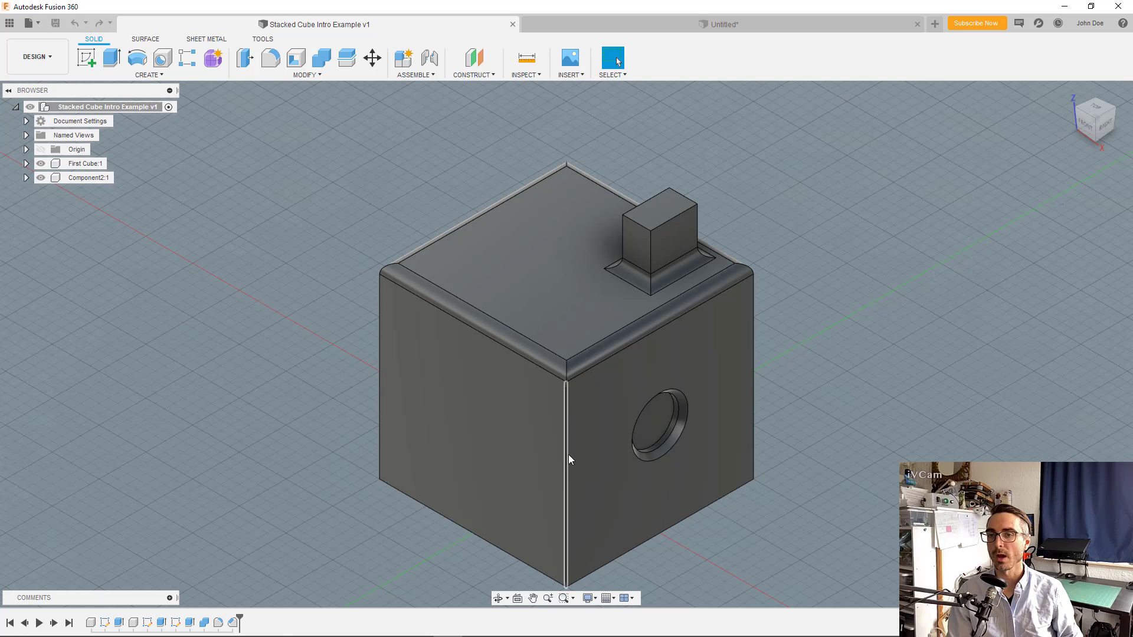
click(638, 21)
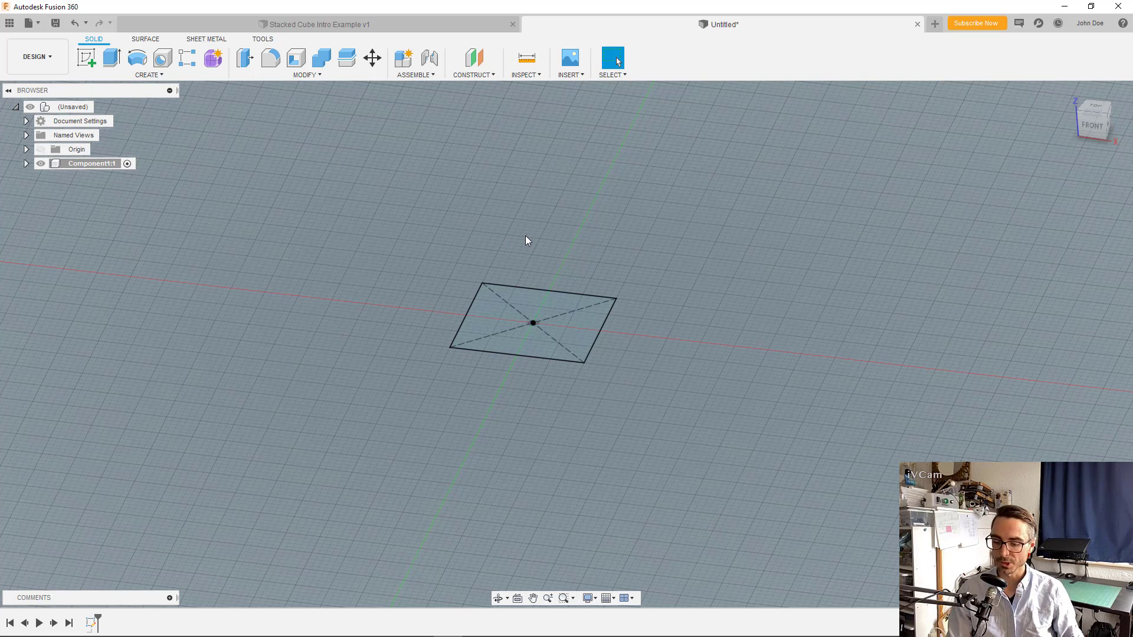
Step: Set up an extrusion of the square profile from the Profile Plane, One Side, with Distance extent and the New Body operation
key(e)
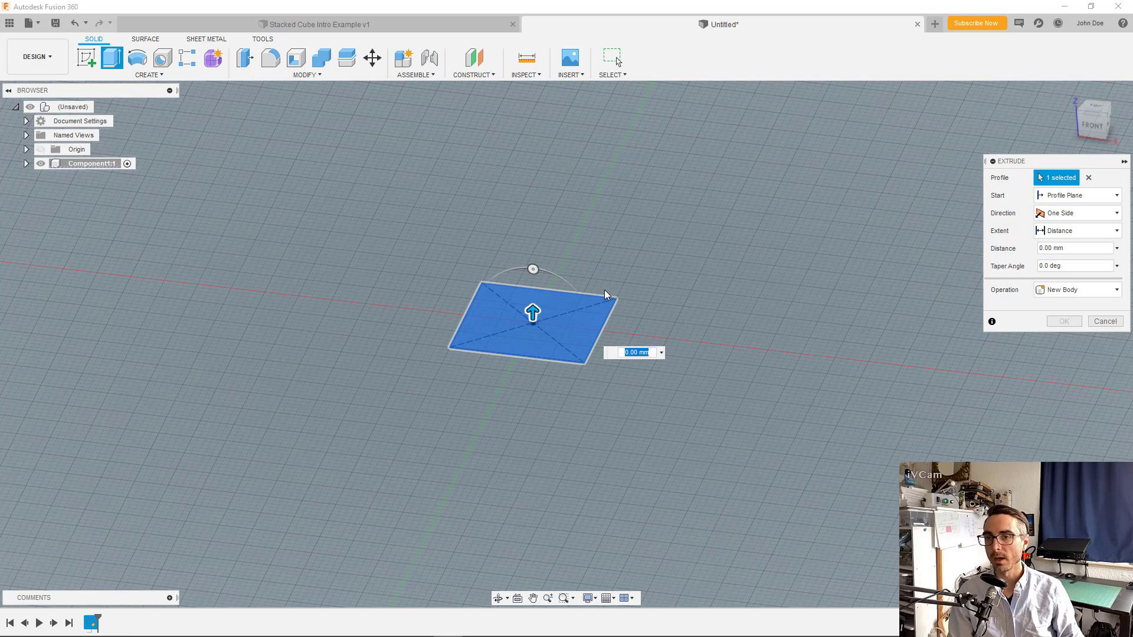
click(552, 300)
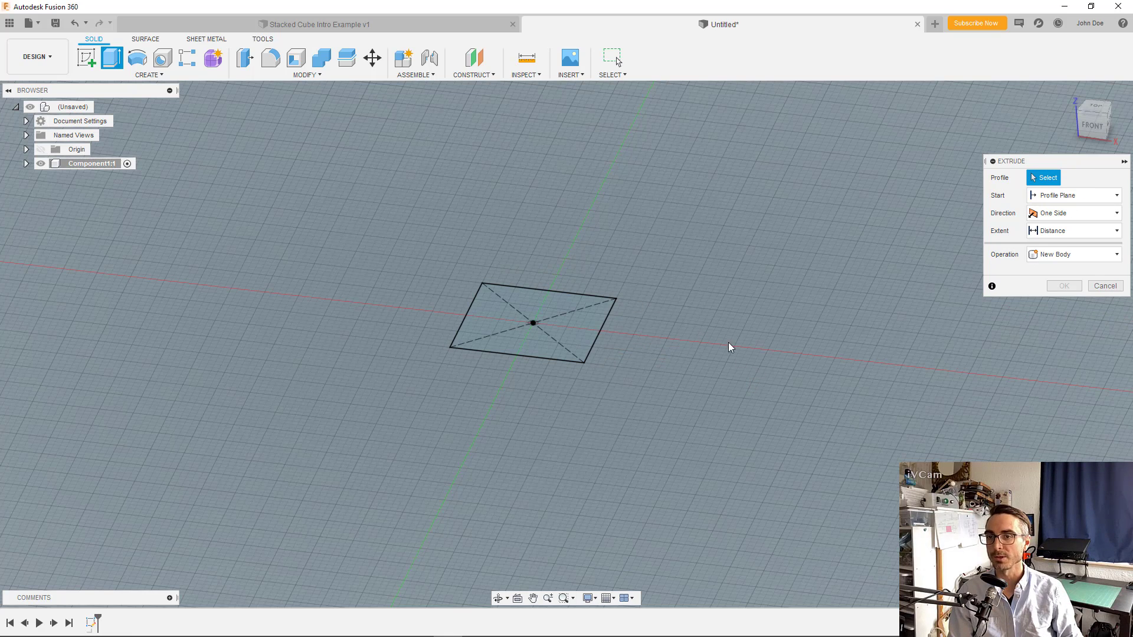
click(562, 302)
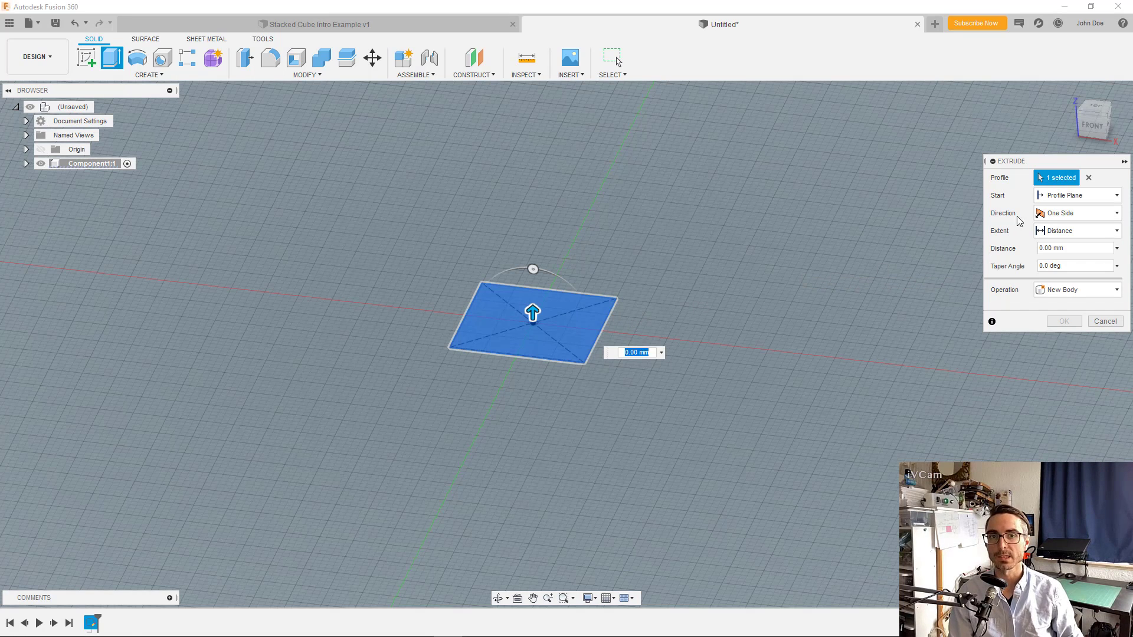
drag(1063, 164, 951, 202)
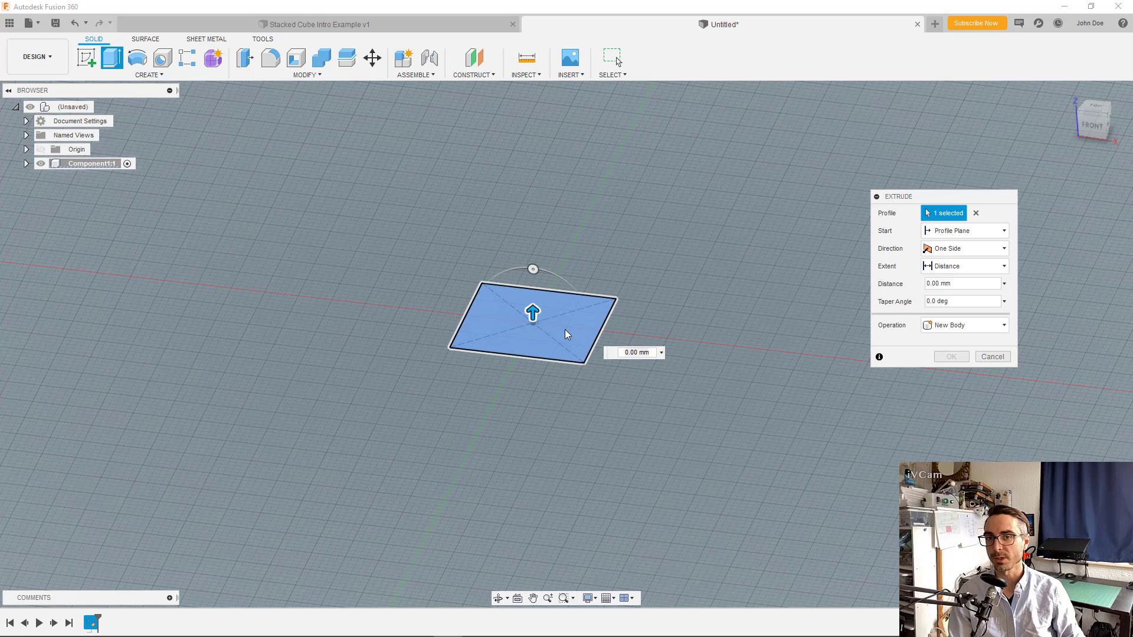
click(996, 230)
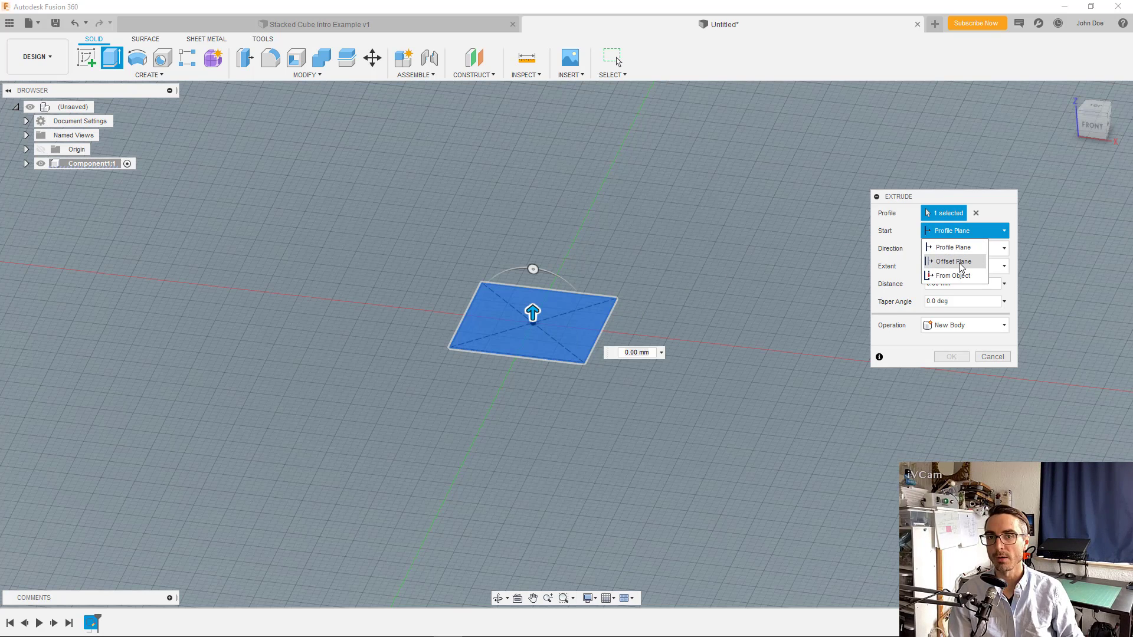
click(953, 247)
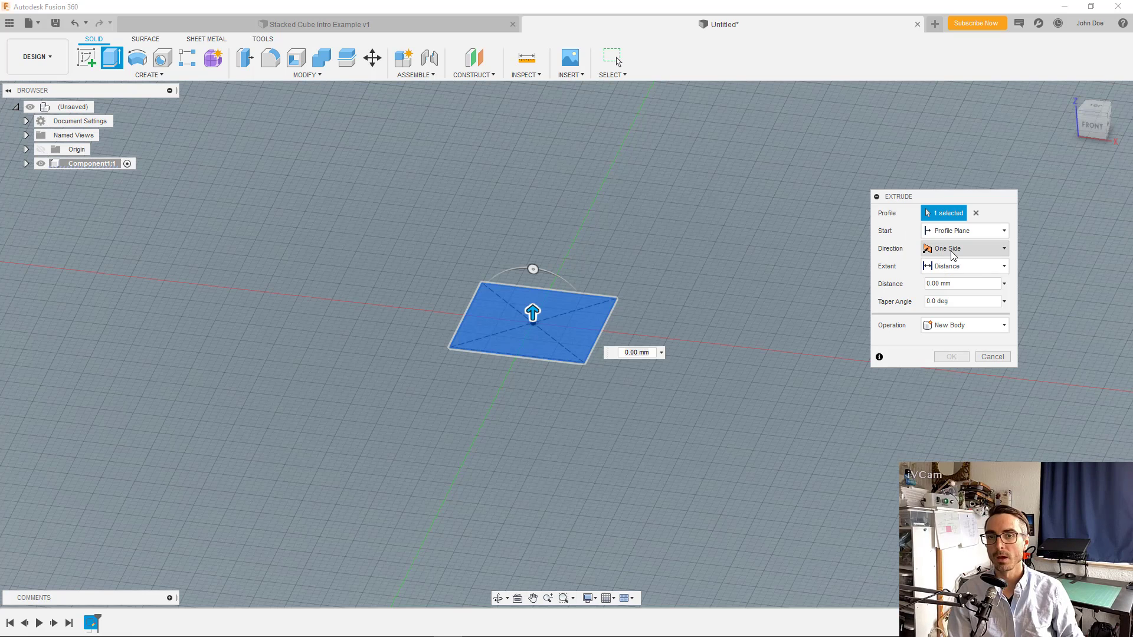
click(951, 252)
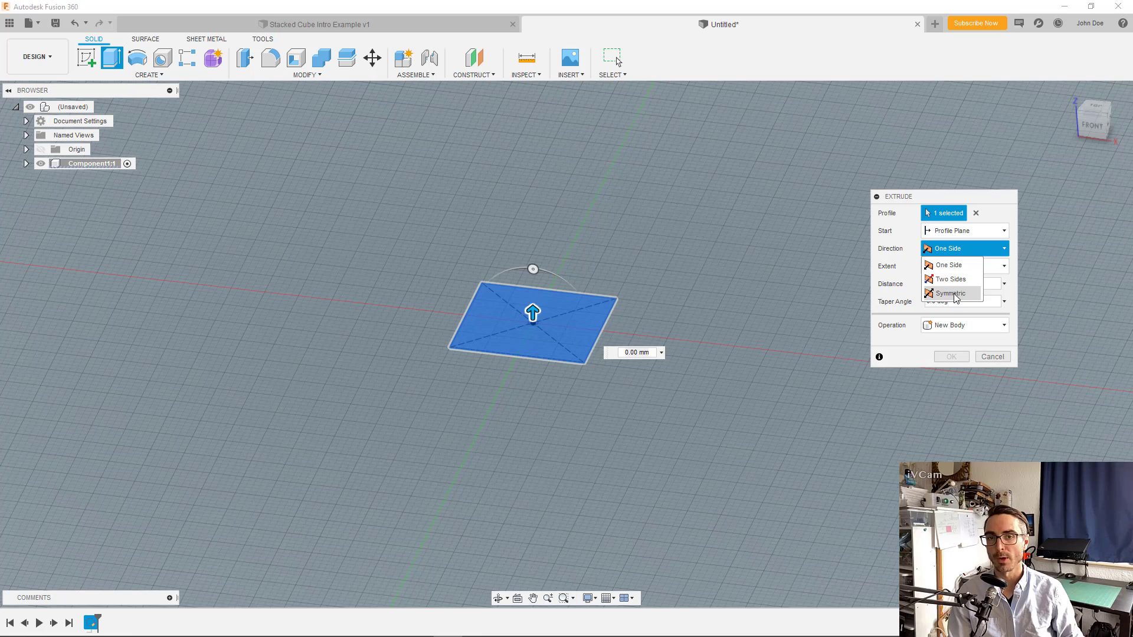
click(899, 252)
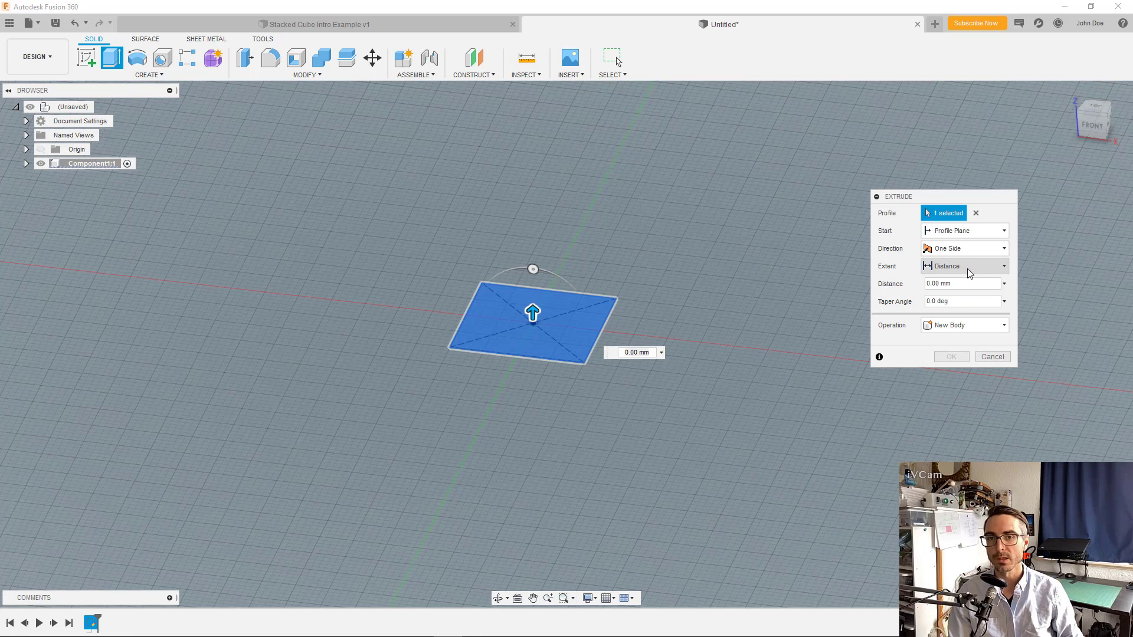
click(966, 268)
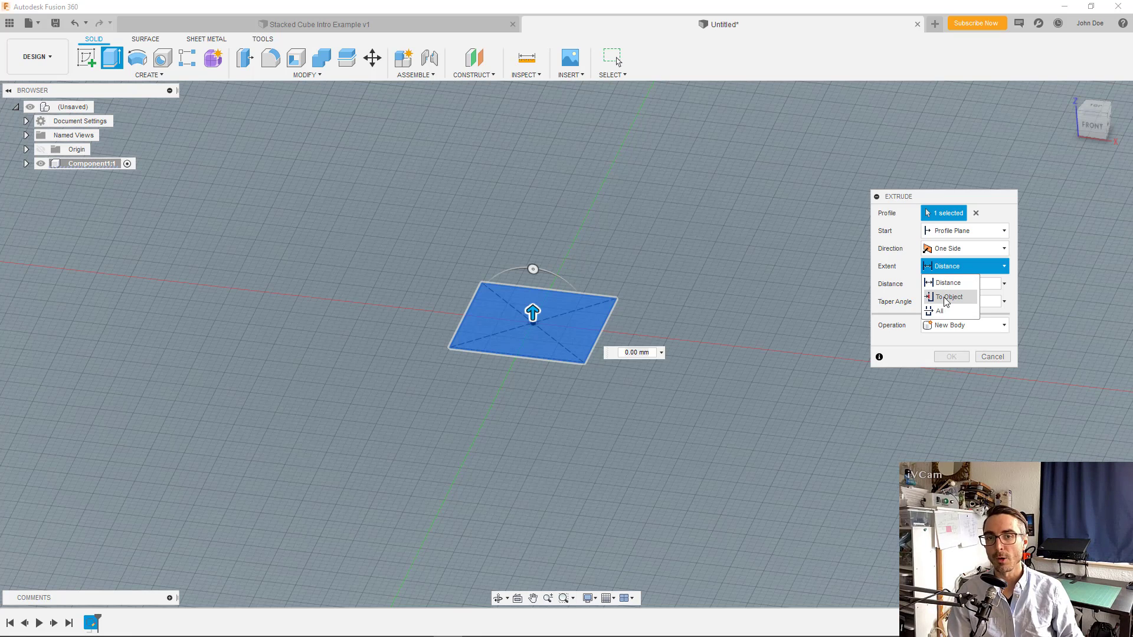
click(905, 268)
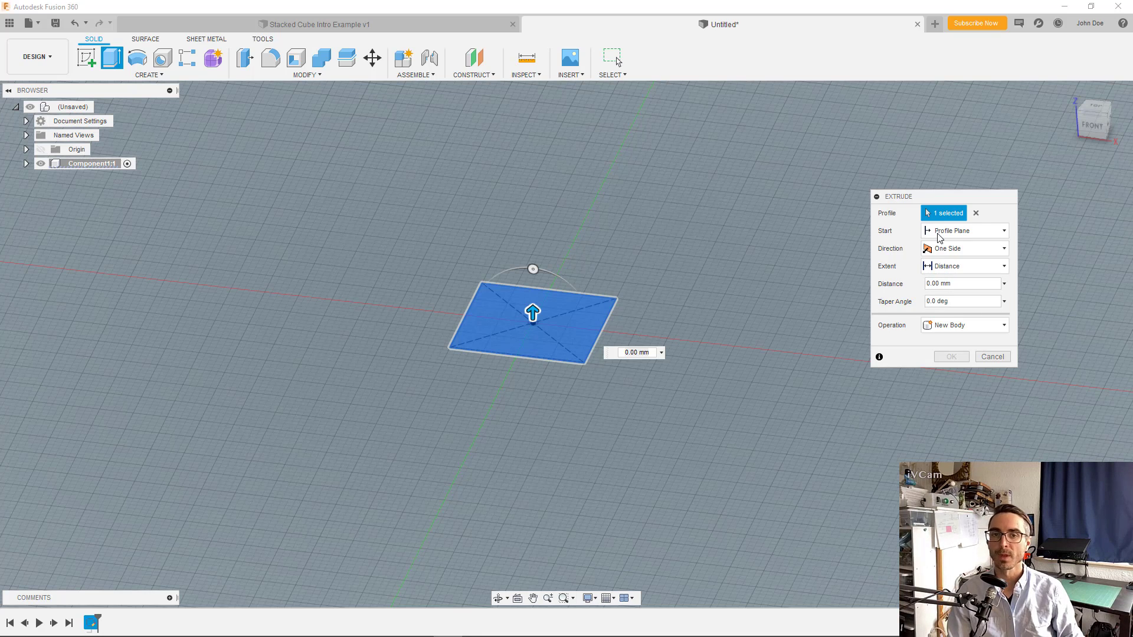
click(979, 332)
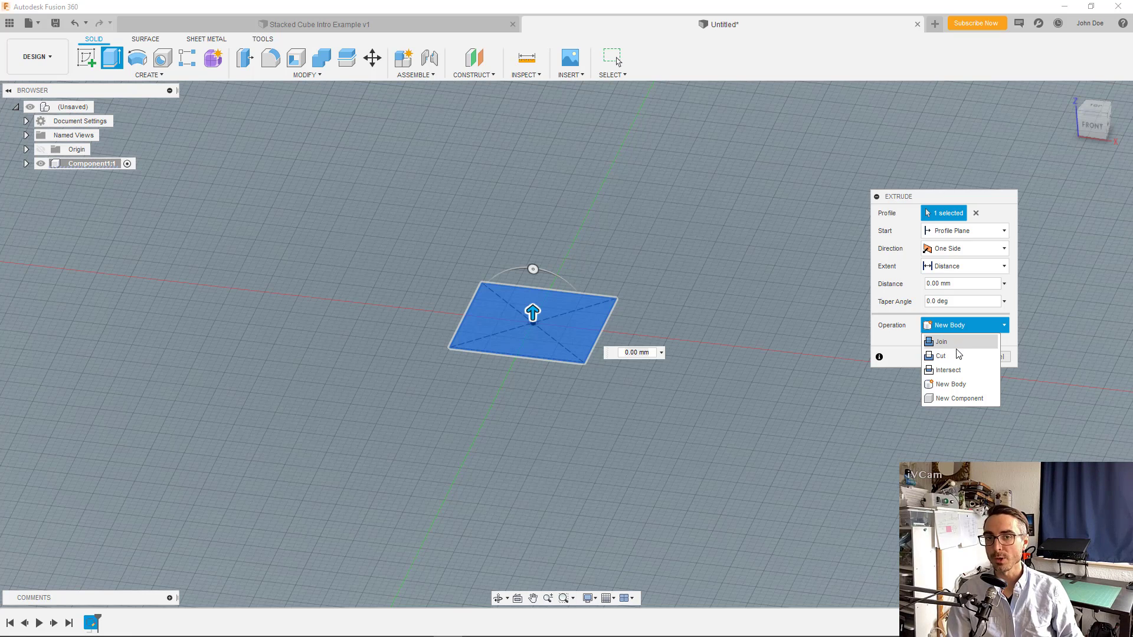
click(950, 384)
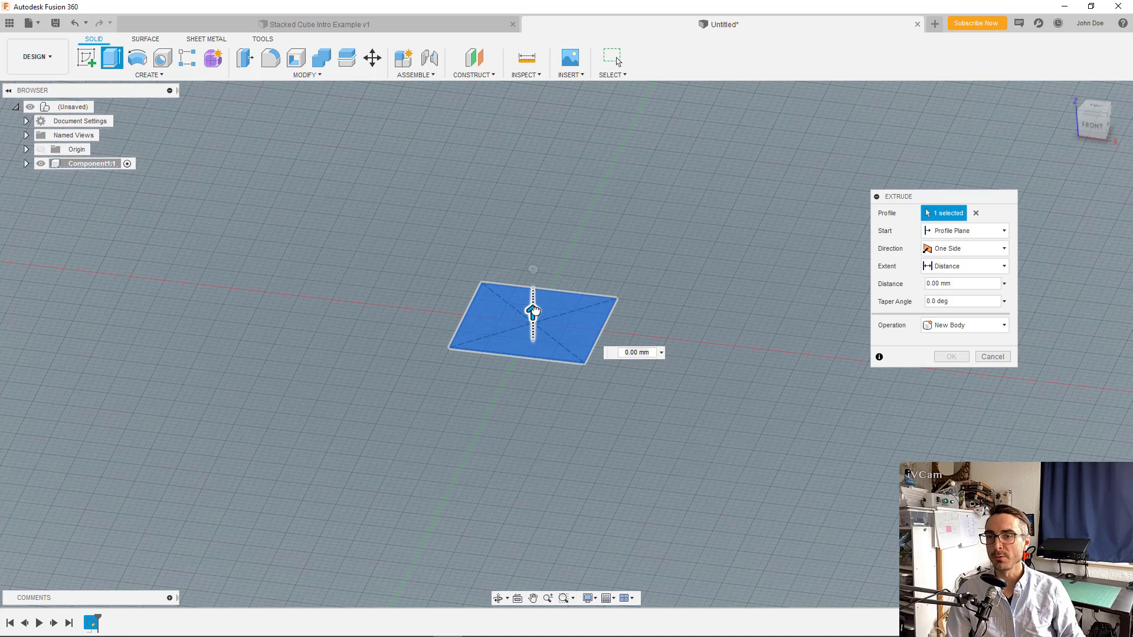
Step: Extrude the square profile 20 mm upward to form the first cube
drag(535, 310, 540, 221)
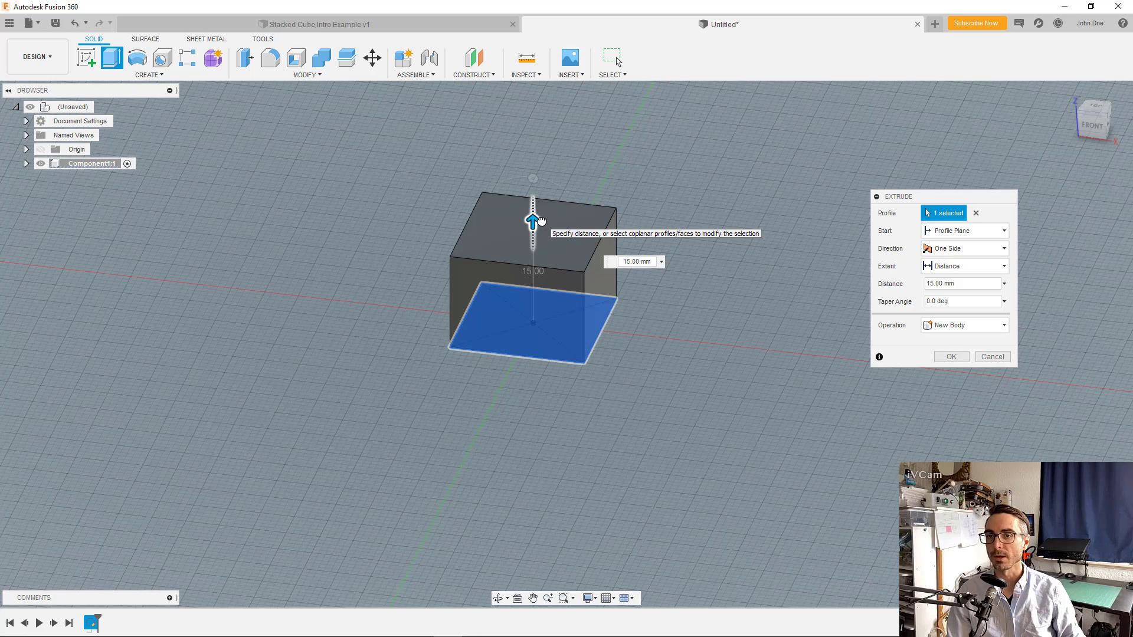
text(20)
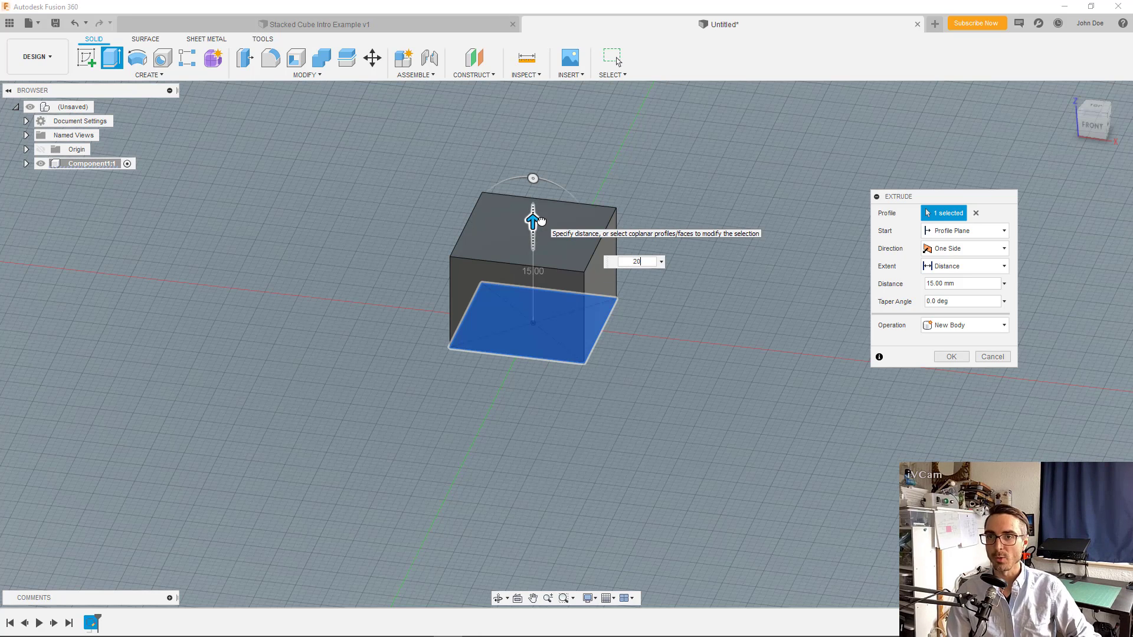
key(Return)
key(Return)
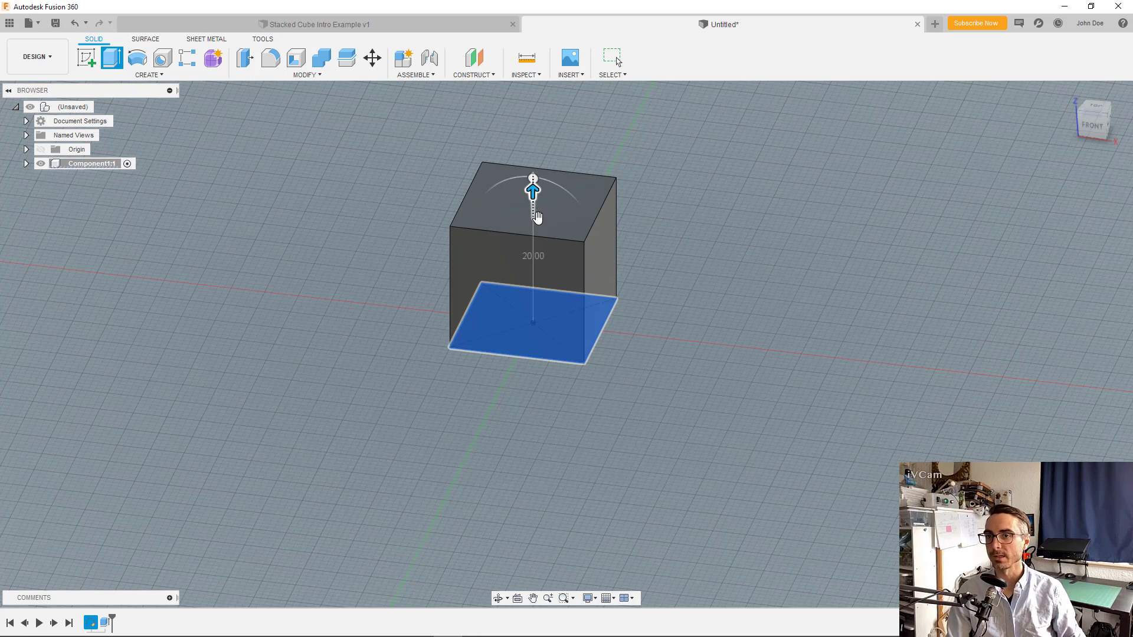
Step: Compare the cube with the Stacked Cube Intro Example v1 design and return to the untitled design
mouse_move(652, 298)
middle_down()
mouse_move(730, 367)
mouse_move(696, 351)
mouse_move(710, 354)
mouse_move(689, 362)
middle_up()
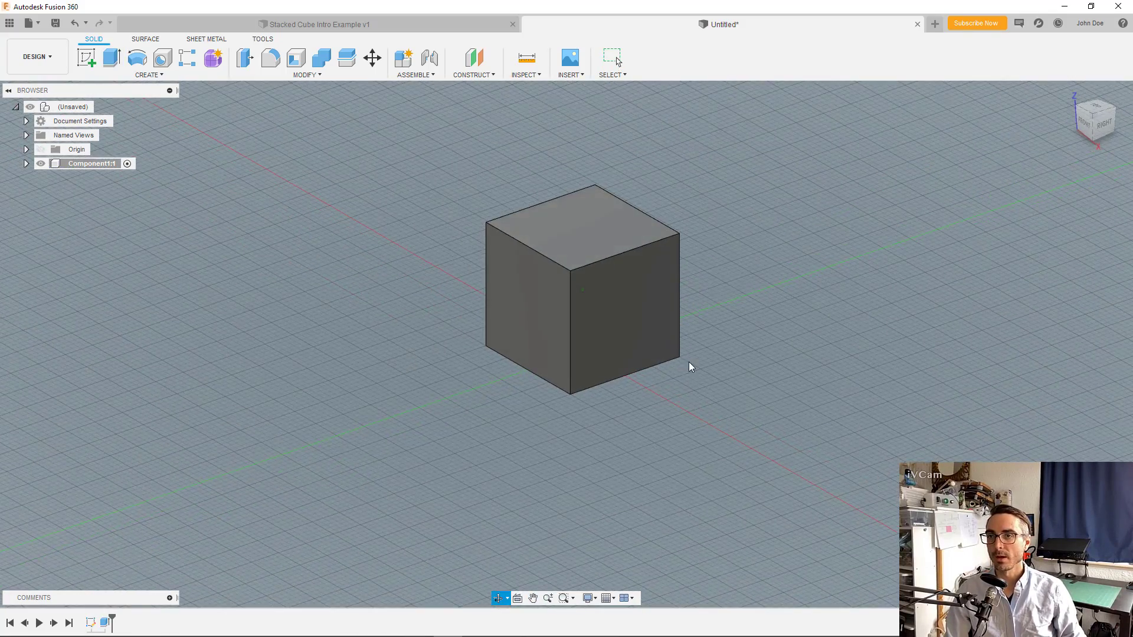
click(378, 26)
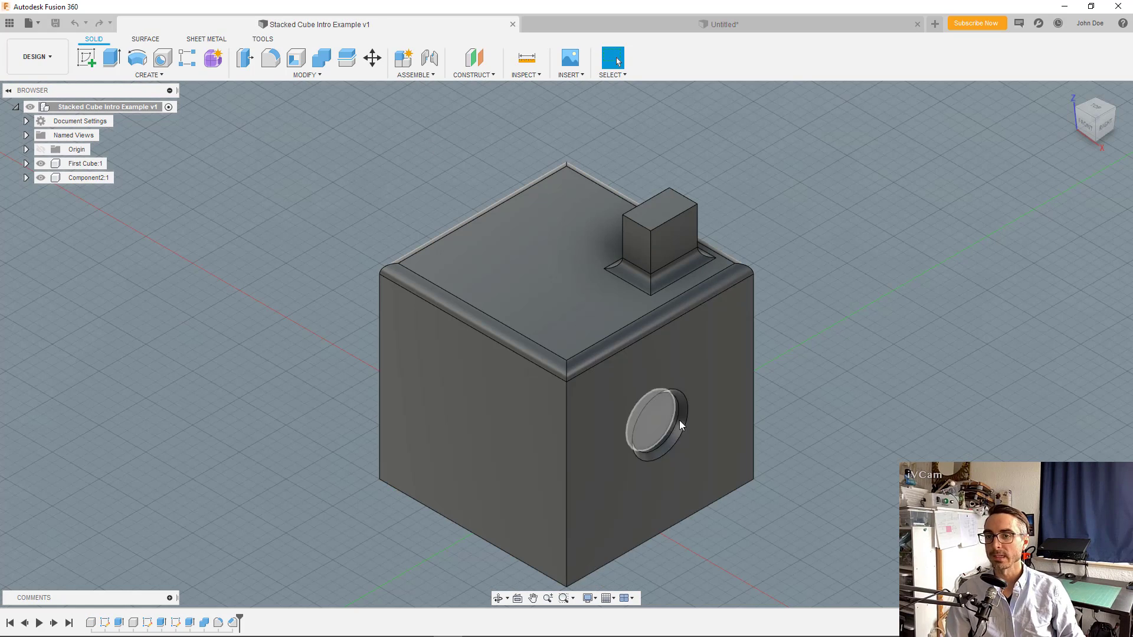
click(634, 22)
middle_drag(838, 265, 842, 297)
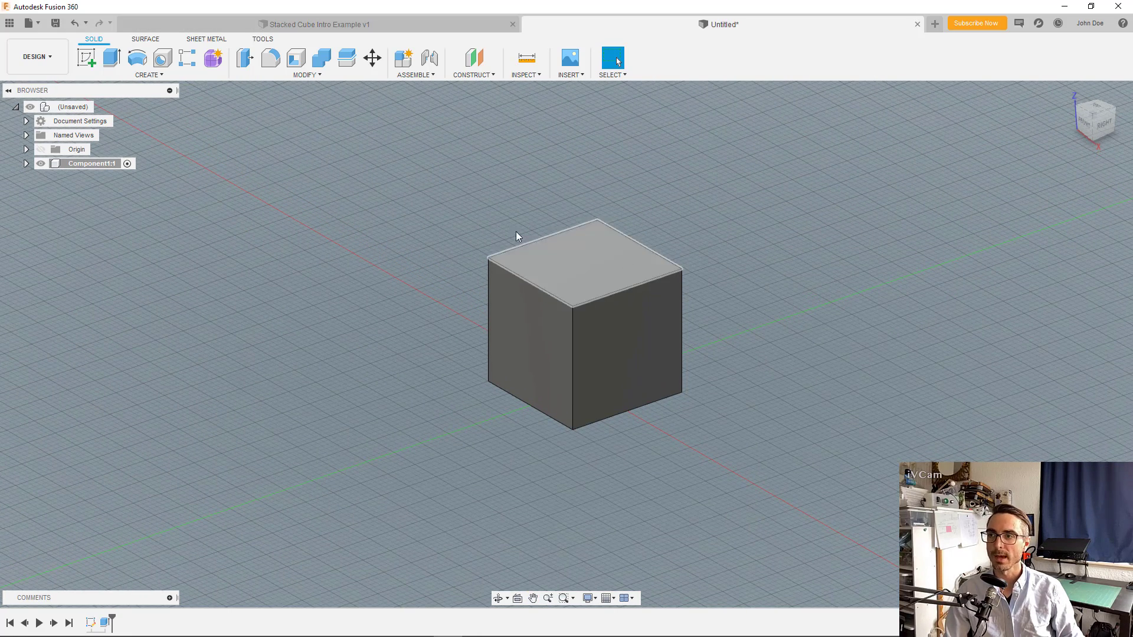
Step: Rename the cube's component to Lower Cube
click(90, 164)
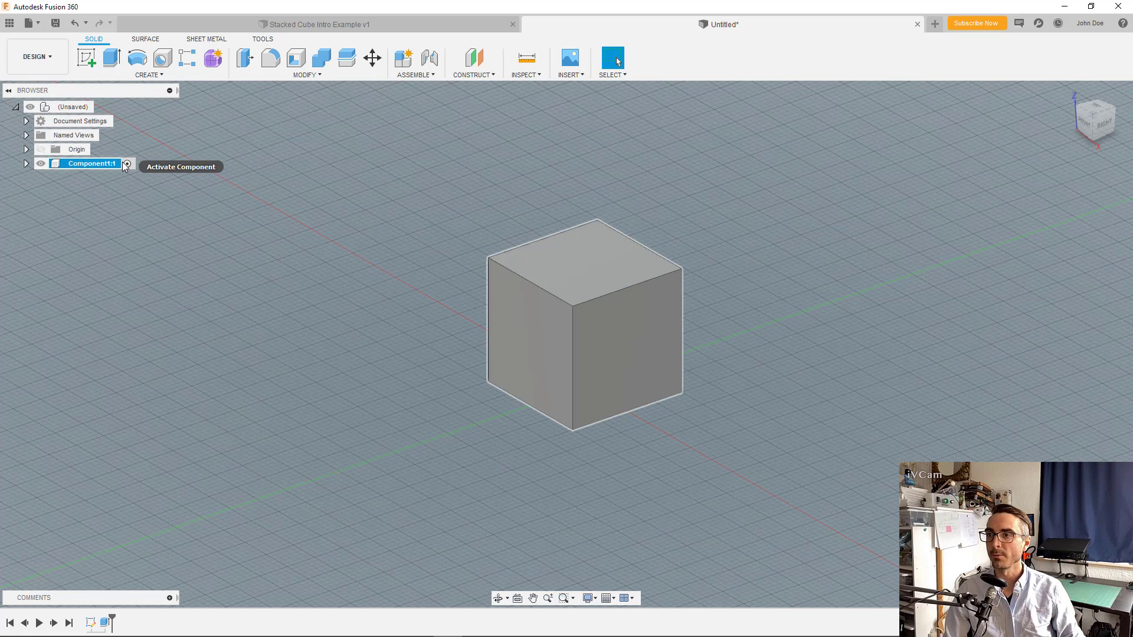
click(126, 165)
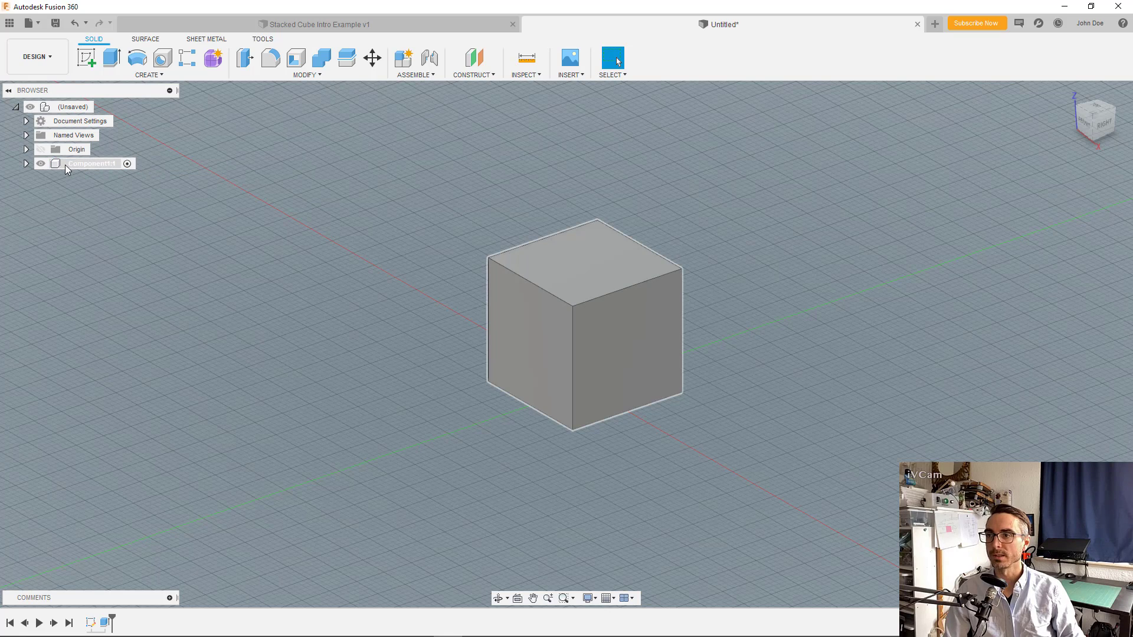
click(119, 215)
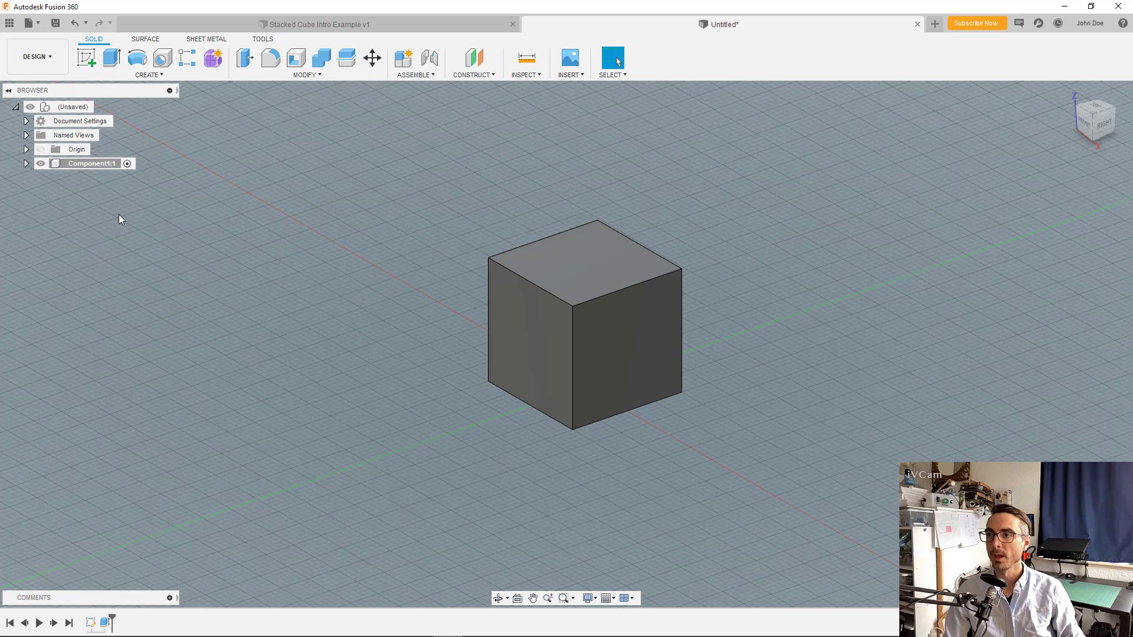
click(92, 165)
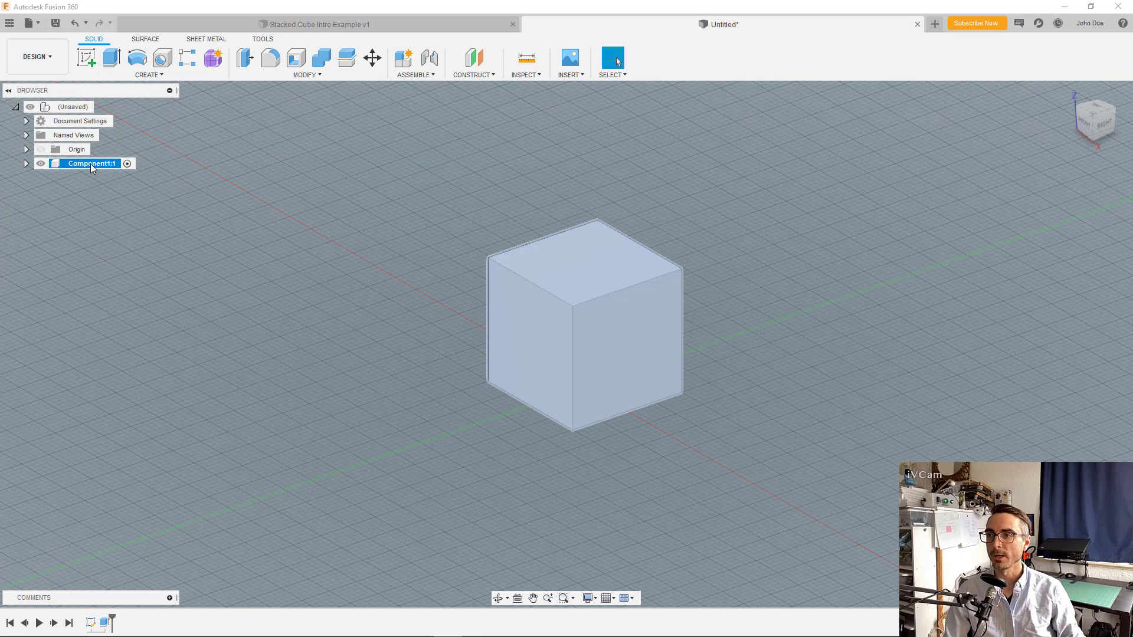
double_click(91, 164)
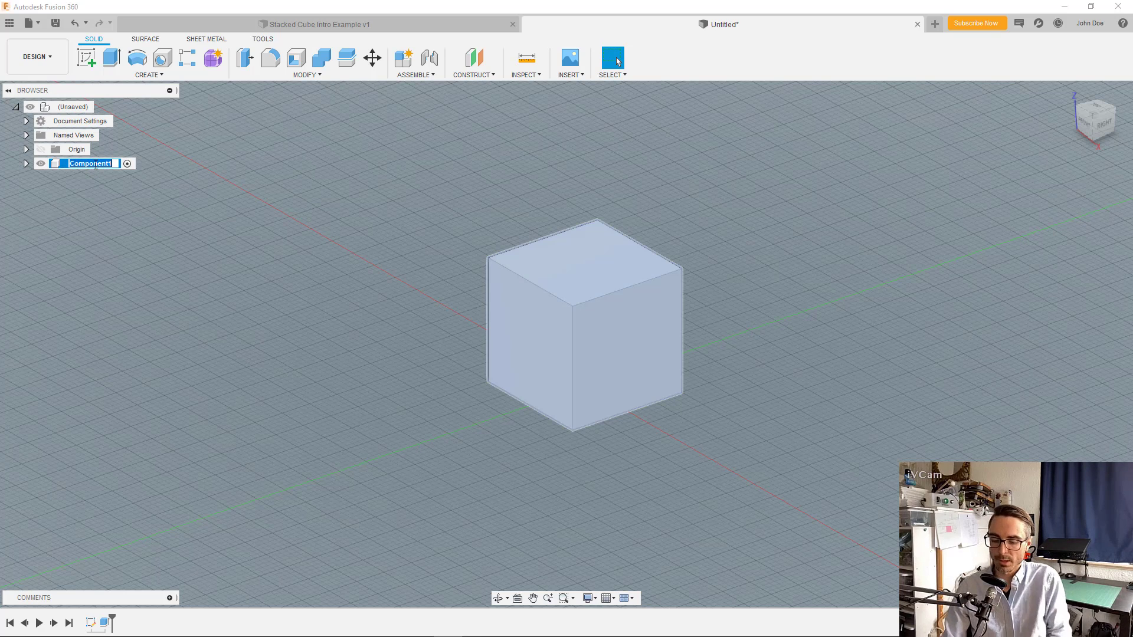
text(Lower)
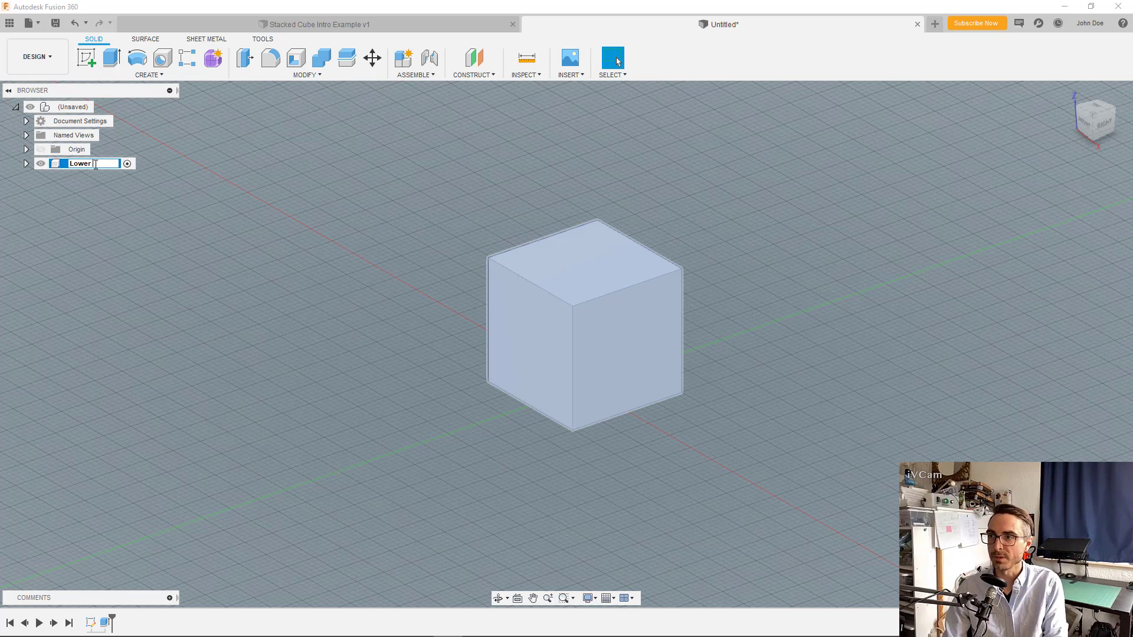
text( Cube)
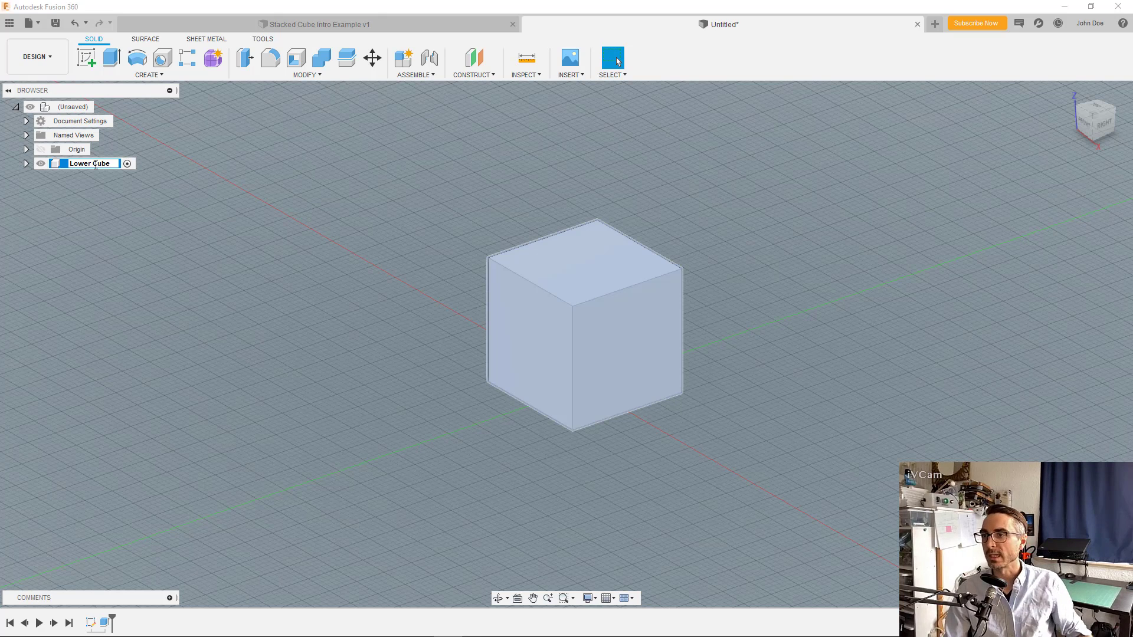
click(197, 203)
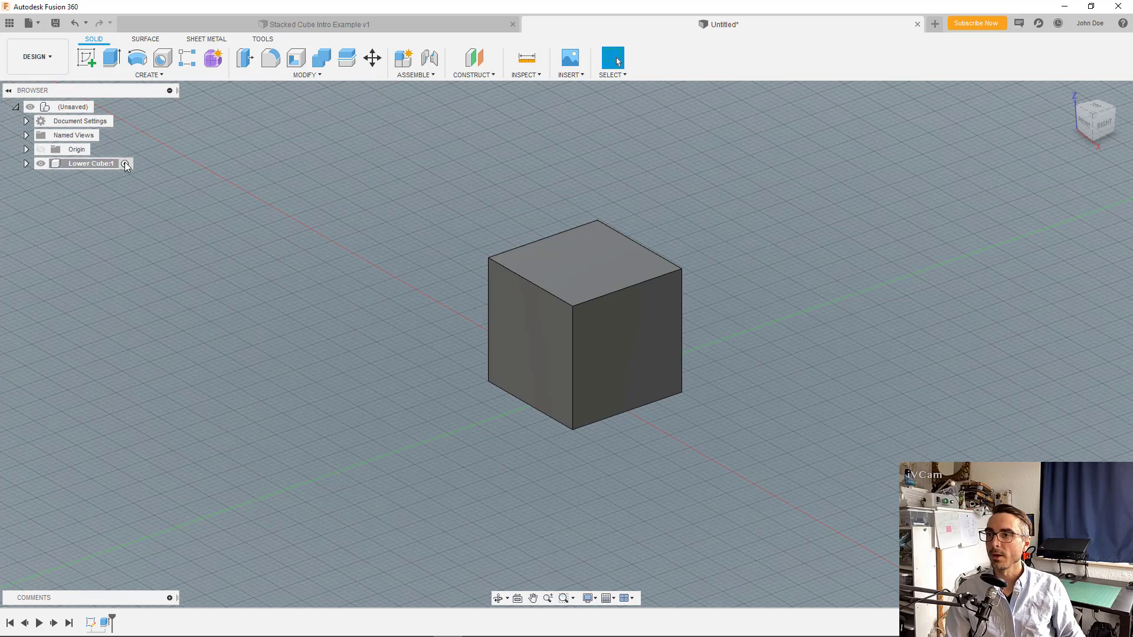
Step: Toggle the visibility of the Lower Cube component off and back on
click(39, 162)
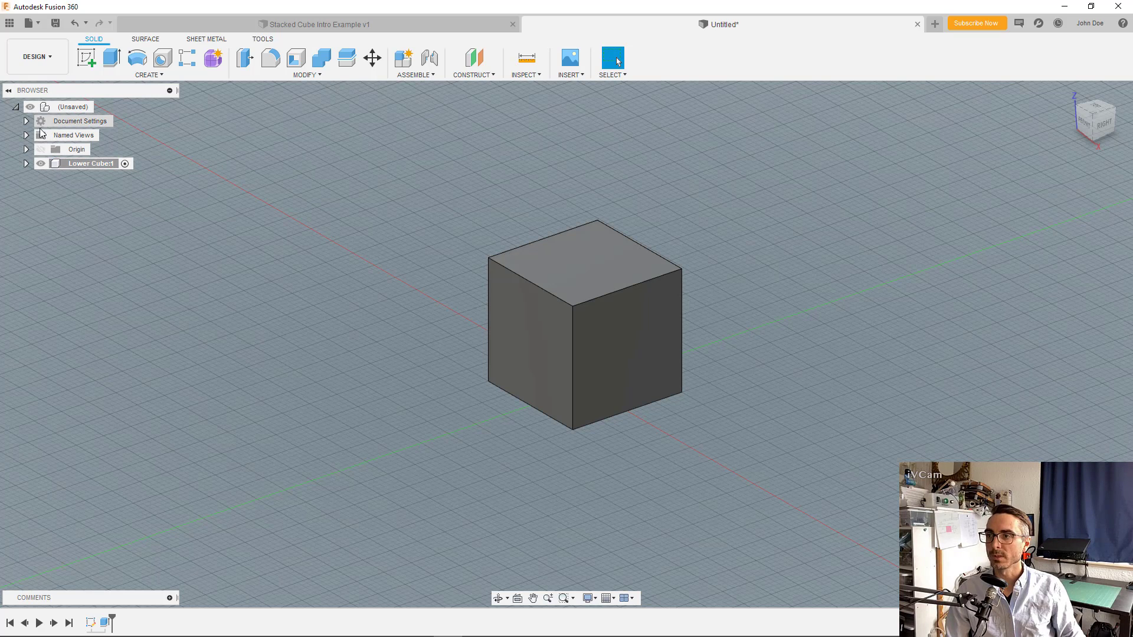
click(41, 164)
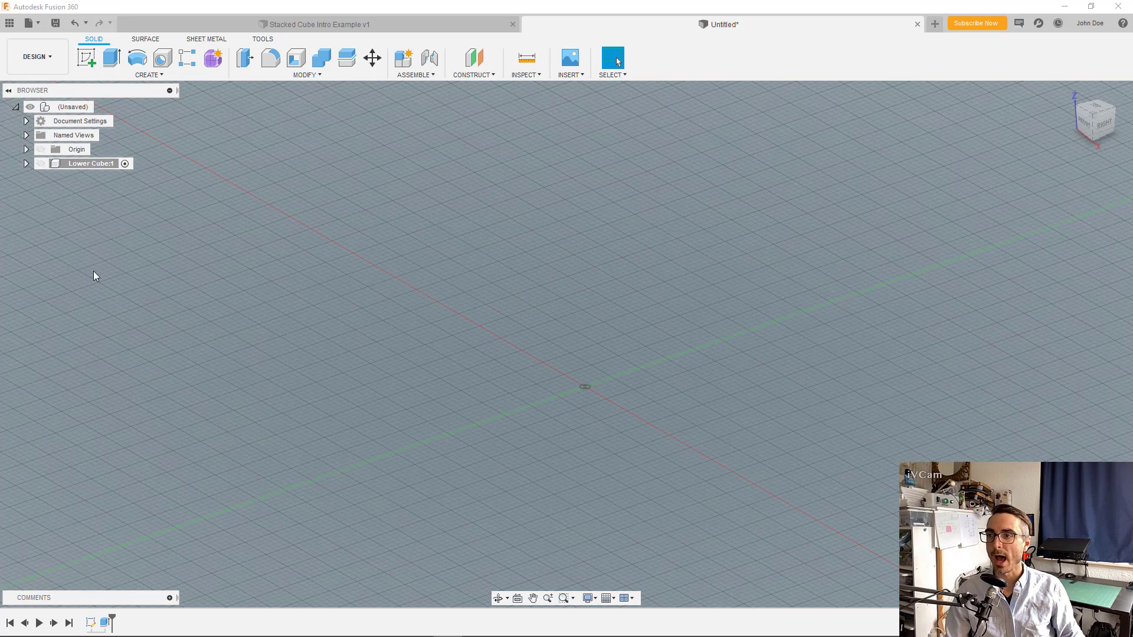
click(41, 163)
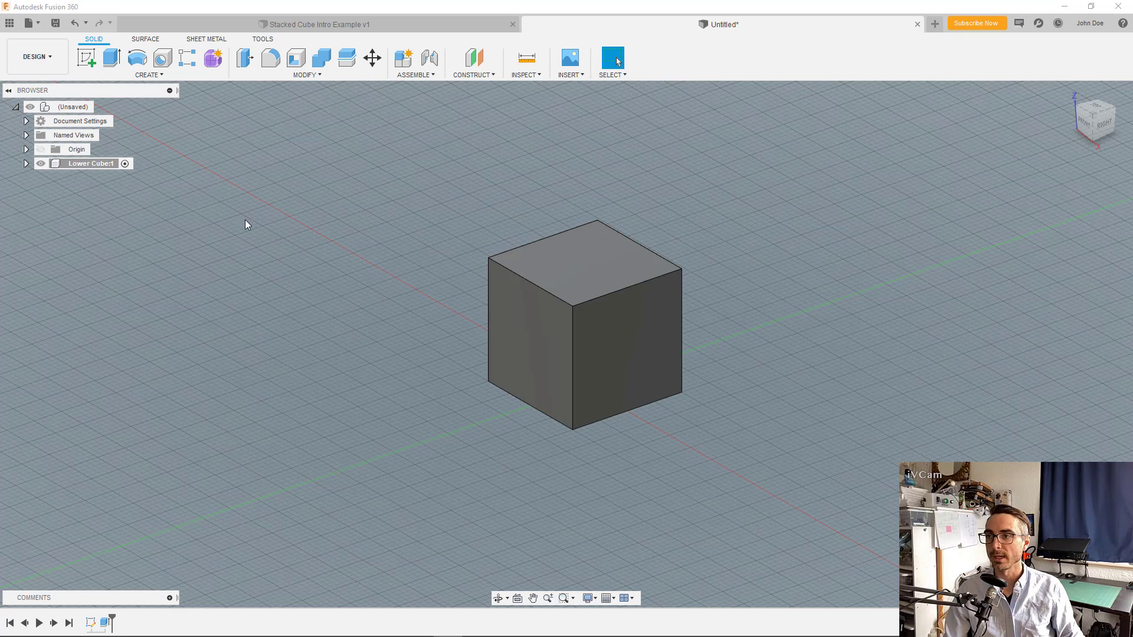
click(41, 165)
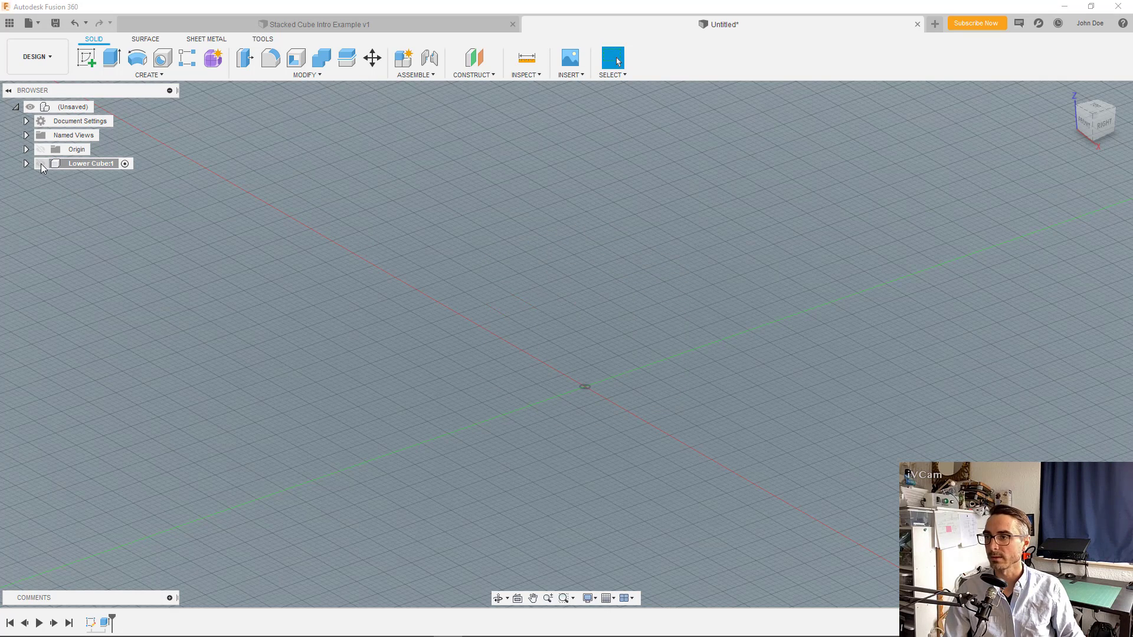
click(41, 164)
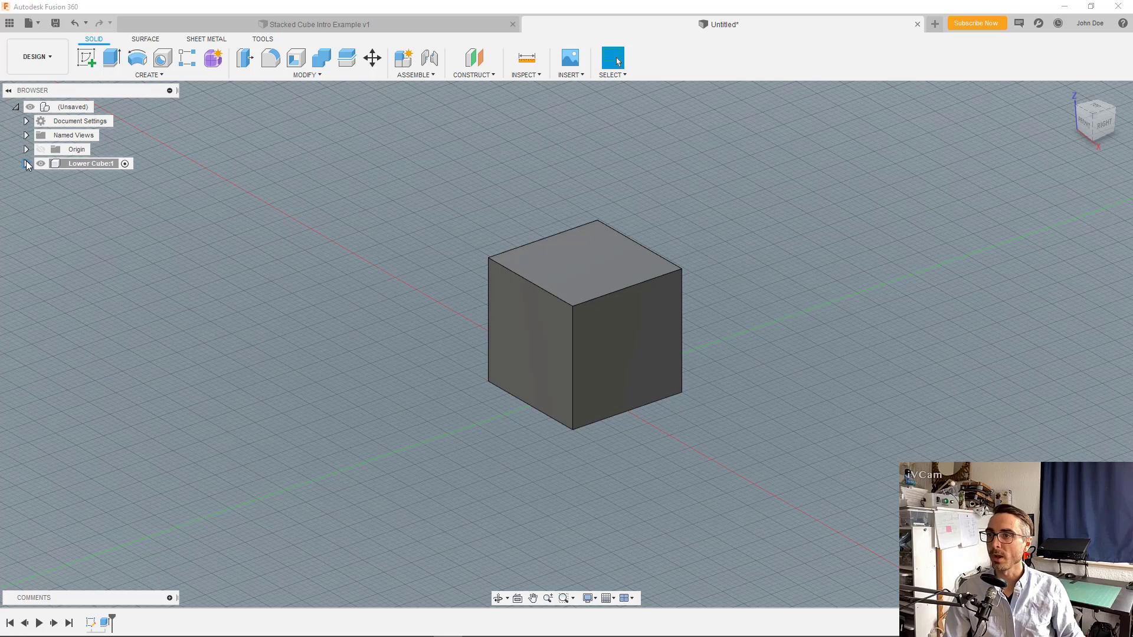
Step: Expand the Lower Cube component and its Sketches folder and inspect the base sketch, Sketch1
click(26, 164)
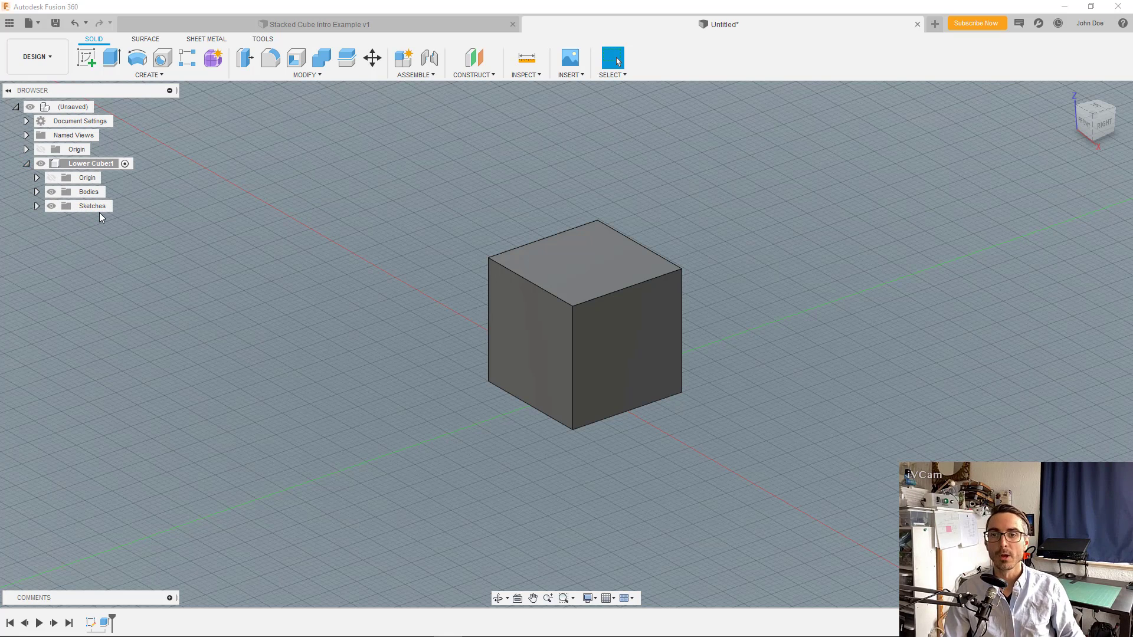
click(36, 207)
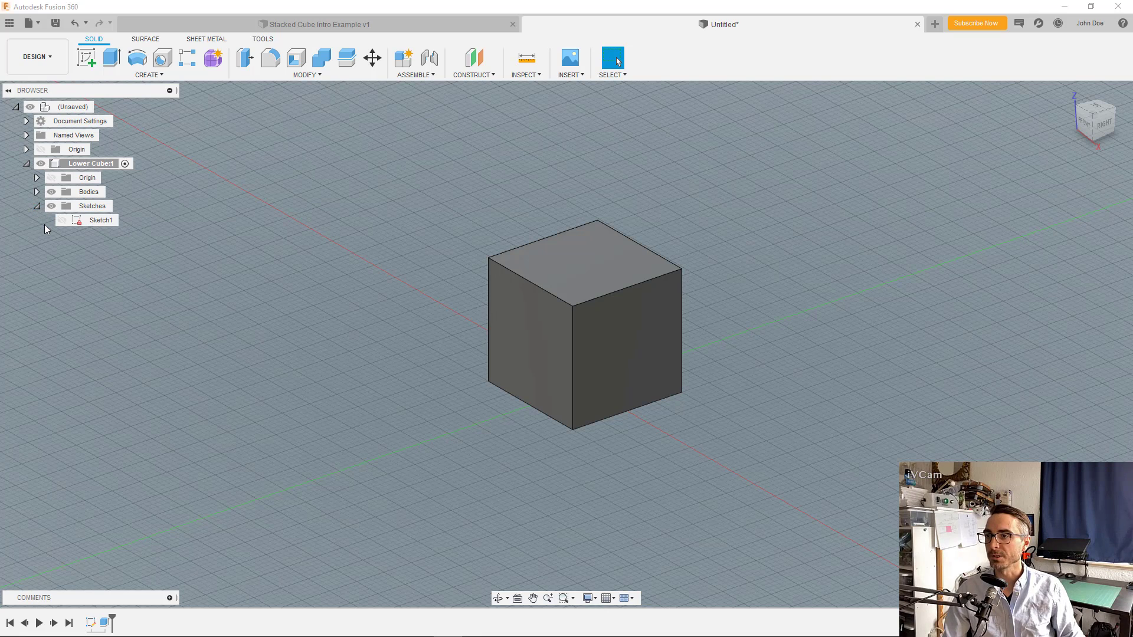
click(90, 220)
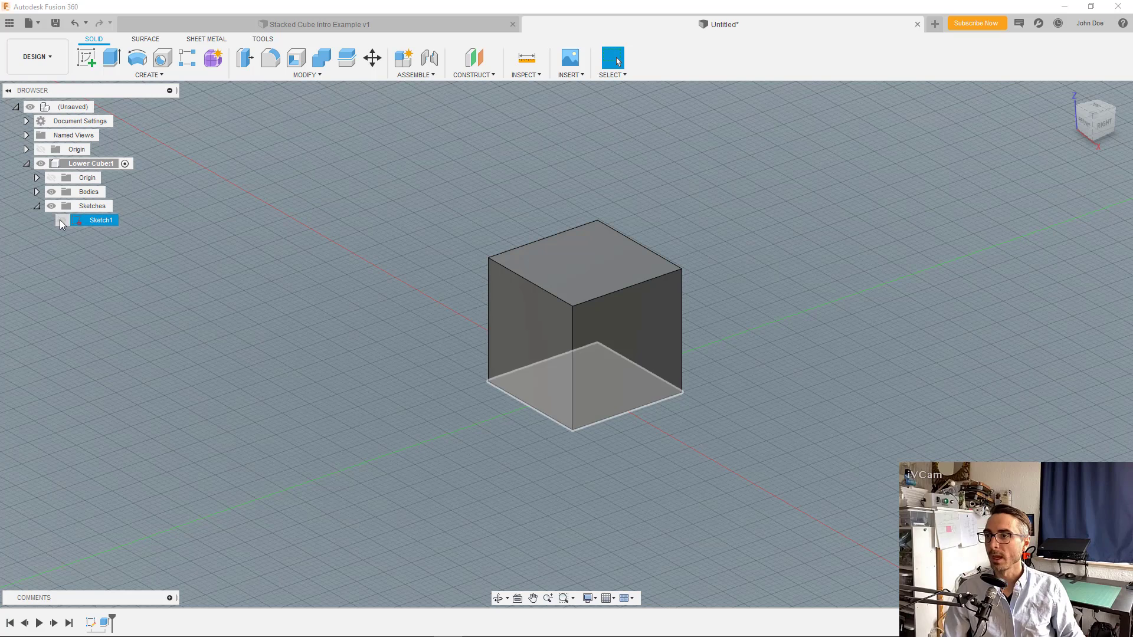
click(63, 221)
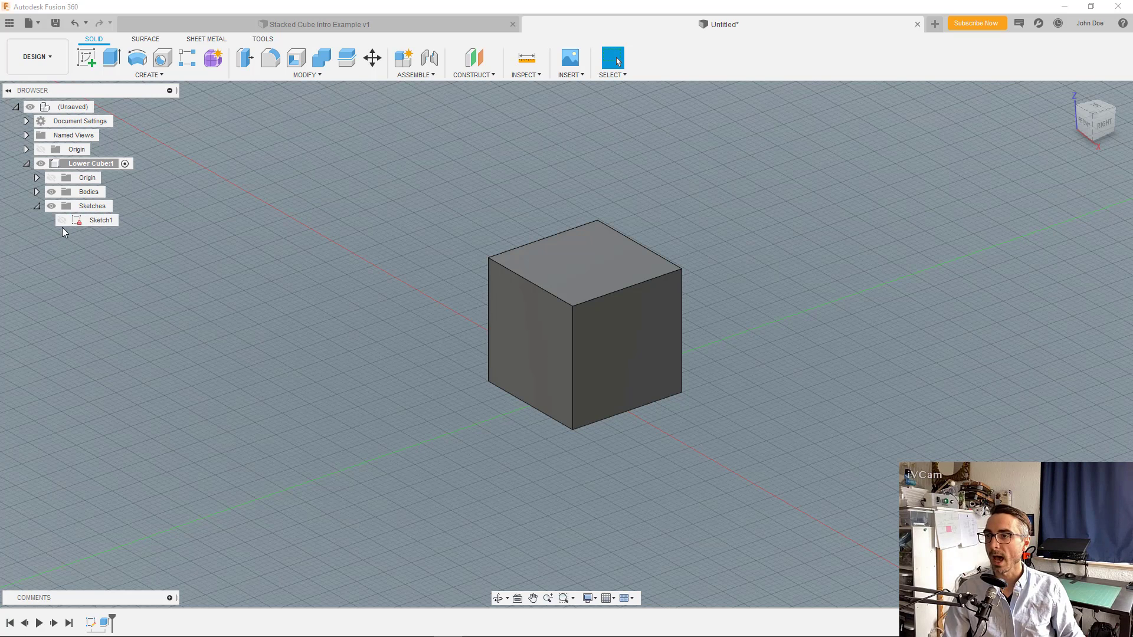
Step: Toggle the visibility of Sketch1 in the Lower Cube component, leave it hidden and collapse the Sketches folder
click(61, 220)
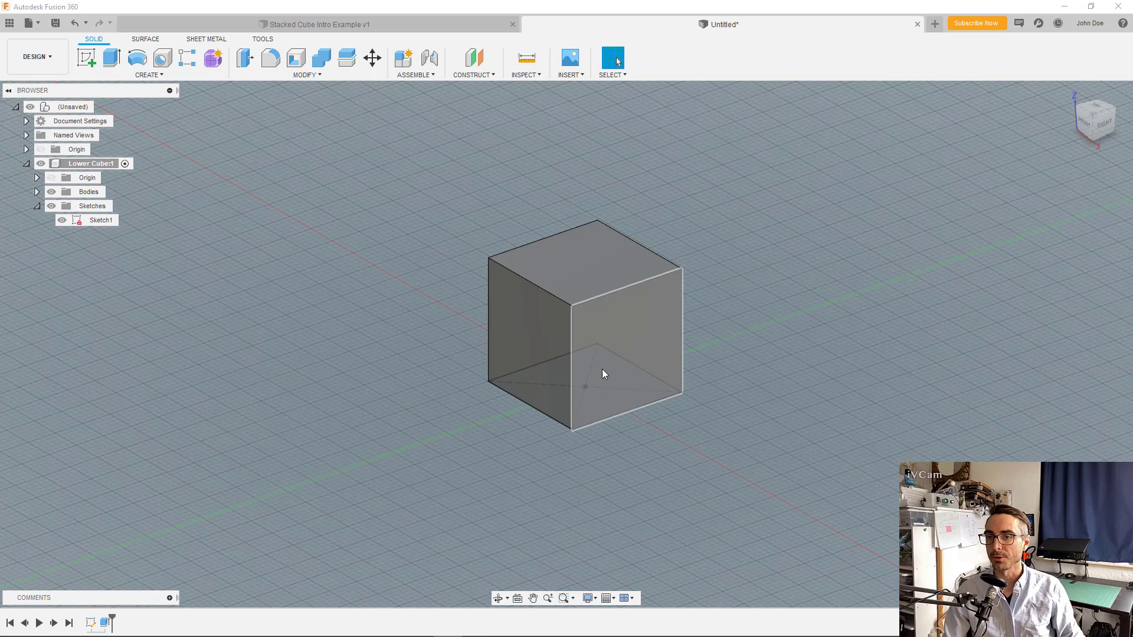
click(59, 221)
click(62, 220)
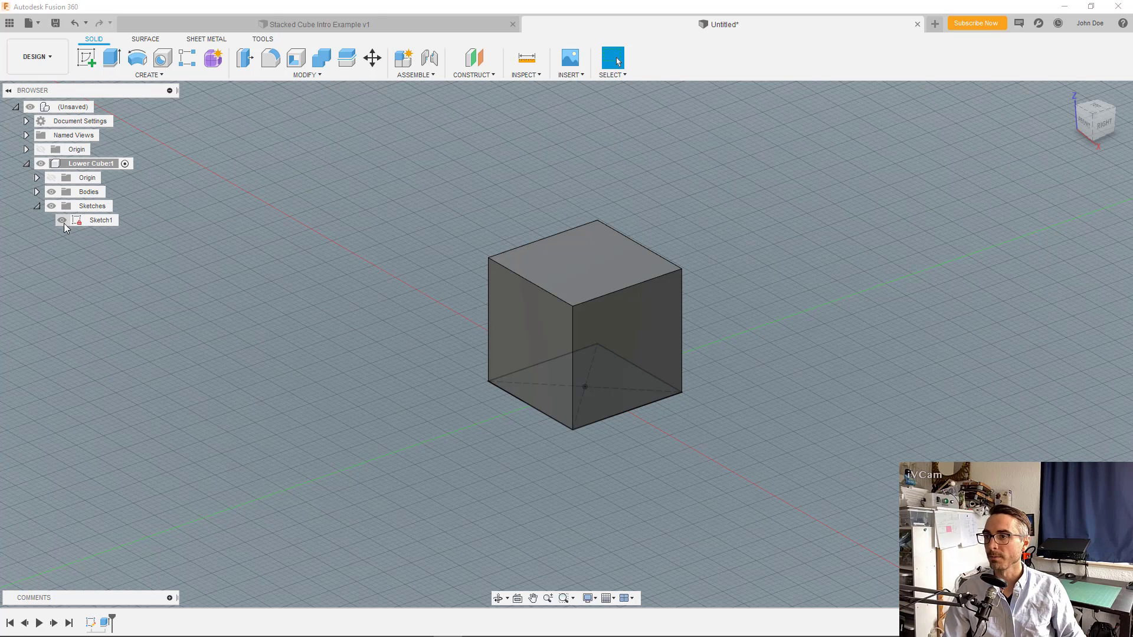
click(36, 206)
Step: Expand the Lower Cube's Bodies folder and toggle Body1 and the whole folder off and back on
click(36, 192)
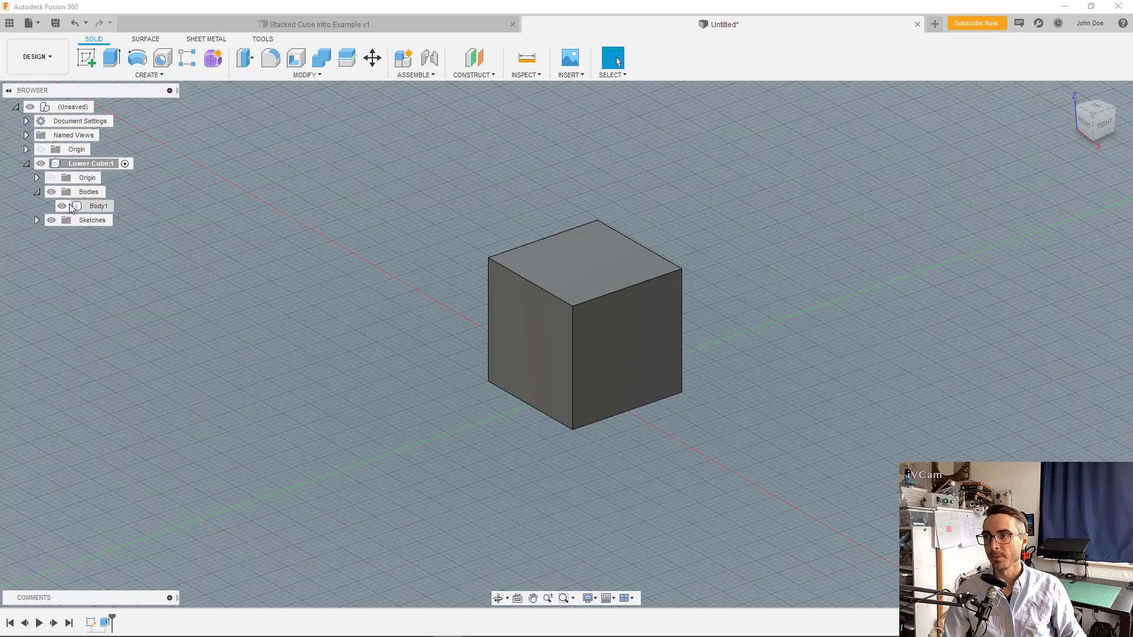
click(62, 206)
click(62, 206)
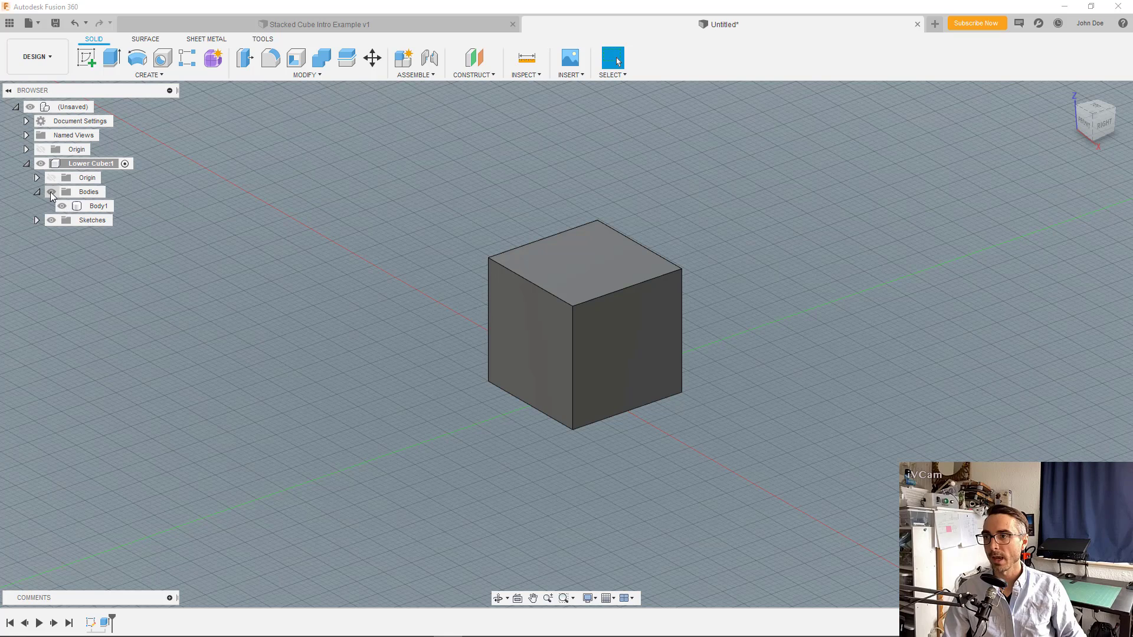
click(50, 192)
click(51, 191)
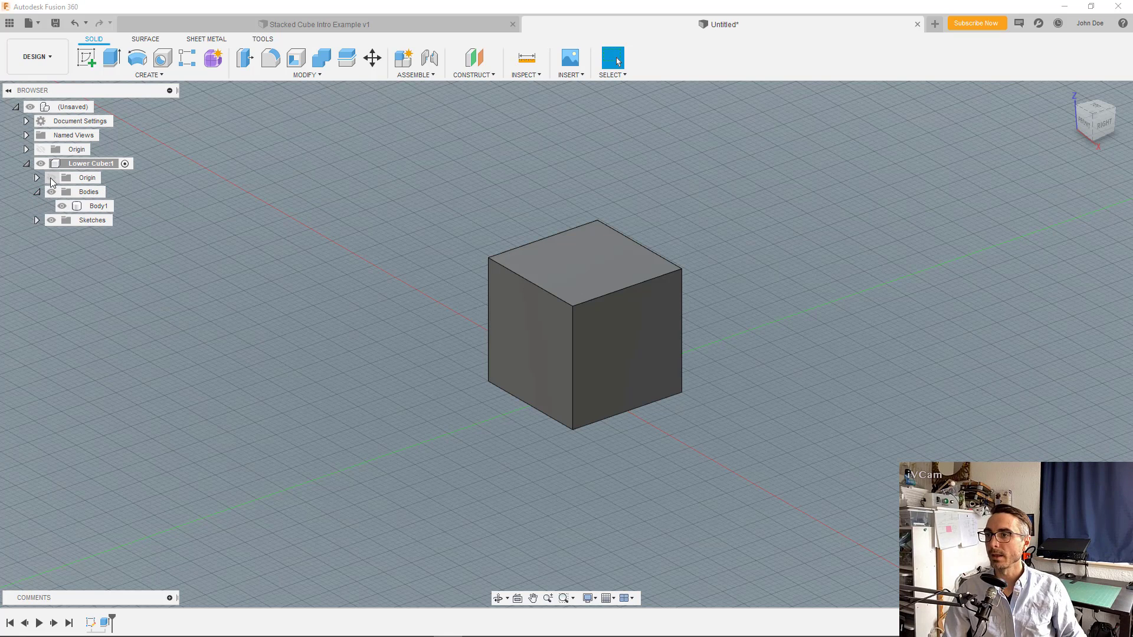
Step: Show and hide the Lower Cube component's own origin, and collapse the component's Bodies folder and tree
click(51, 178)
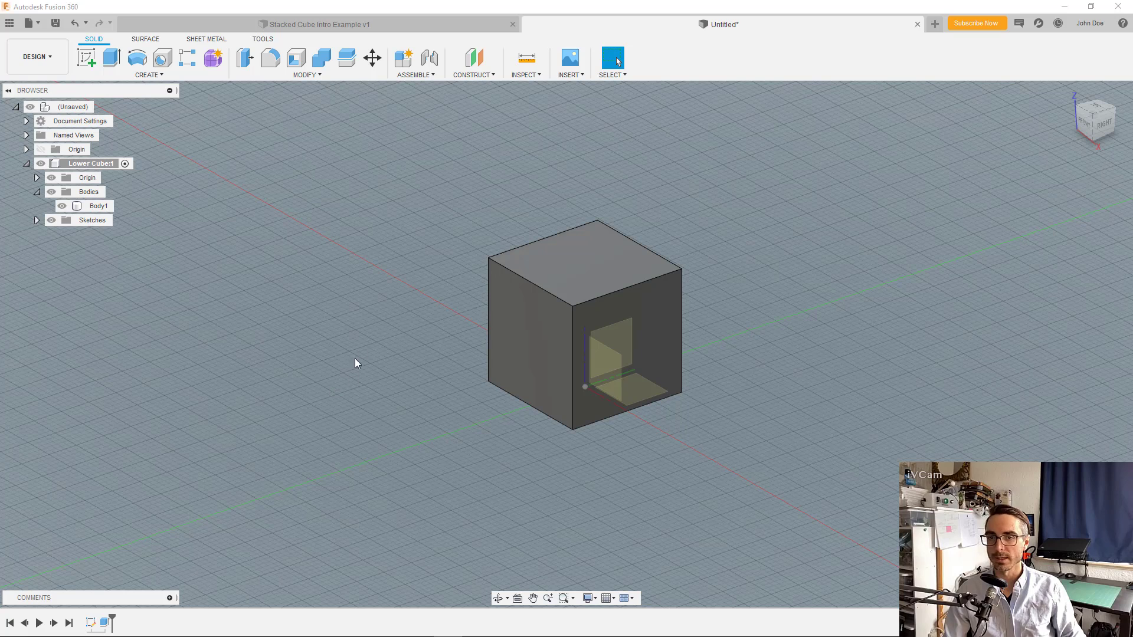
click(50, 179)
click(36, 191)
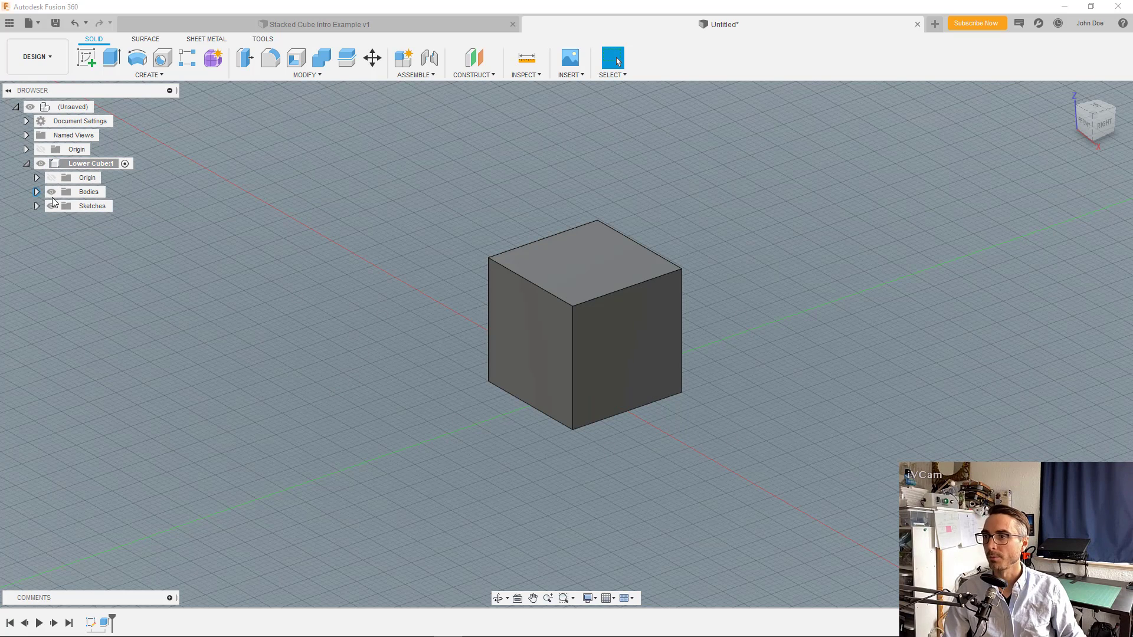
click(26, 163)
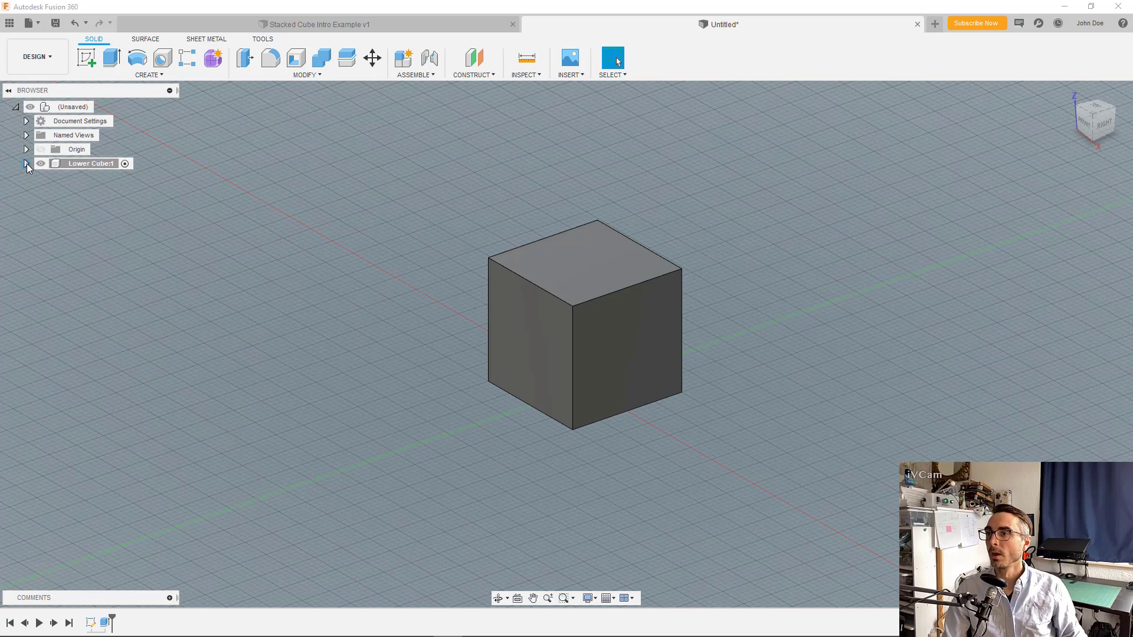
Step: Inspect the active units in the Document Settings and collapse the settings again
click(27, 121)
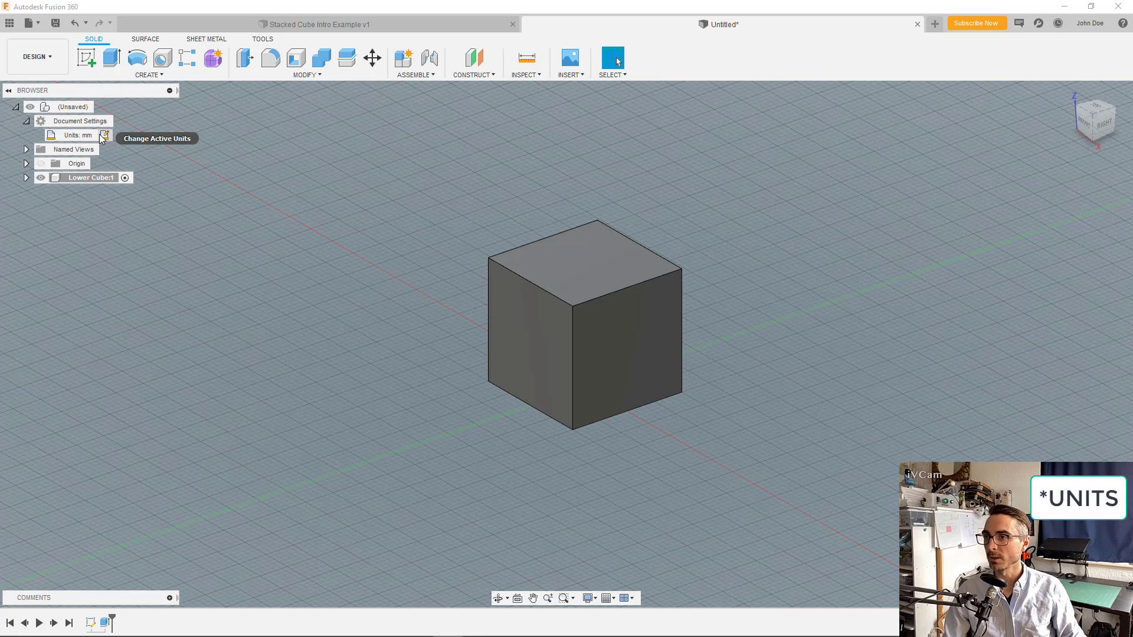
click(27, 121)
Step: Expand the Named Views folder and view the cube from the TOP and FRONT named views
click(26, 135)
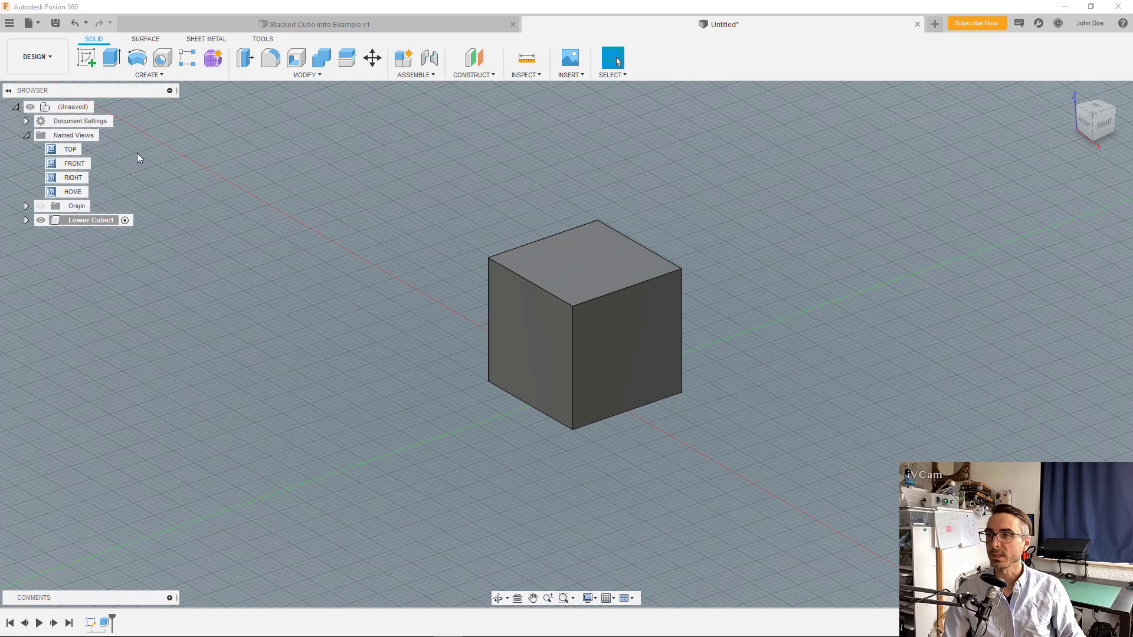
double_click(75, 149)
double_click(68, 164)
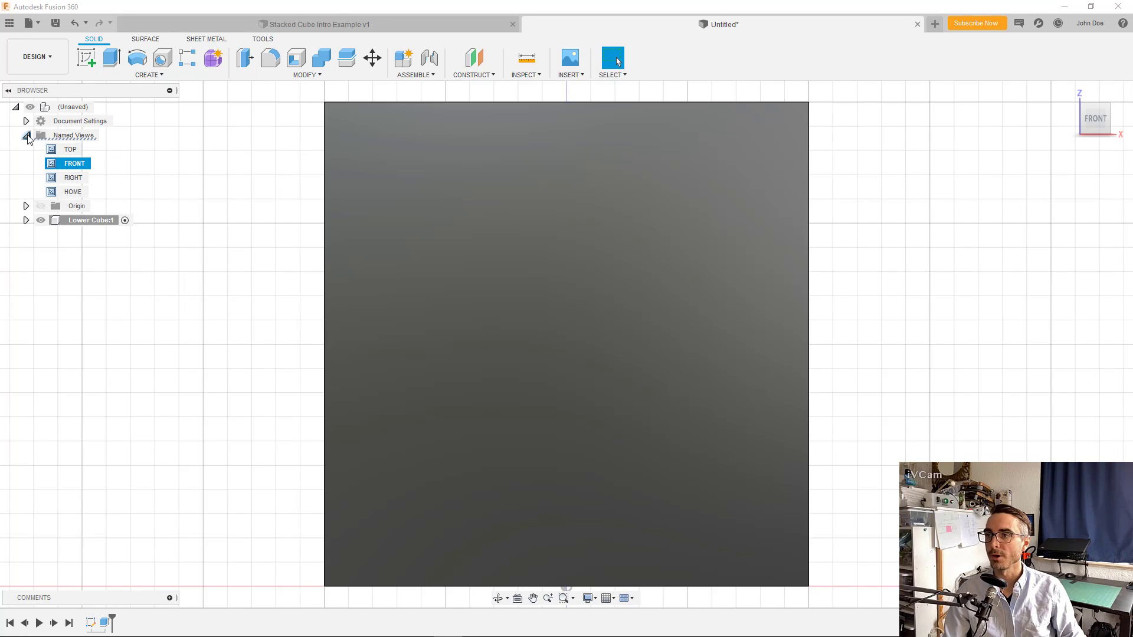
Step: Save a close-up of the cube's nearest upper corner, seen from the home orientation, as a new named view called Corner
click(1068, 92)
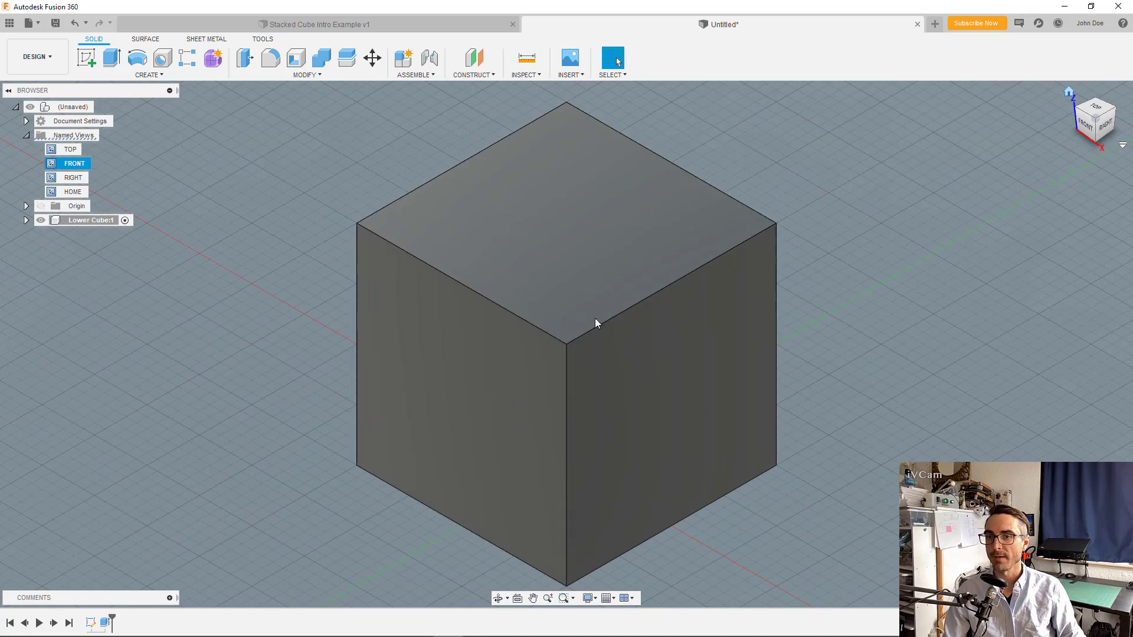
scroll(597, 369, down, 3)
scroll(564, 342, up, 5)
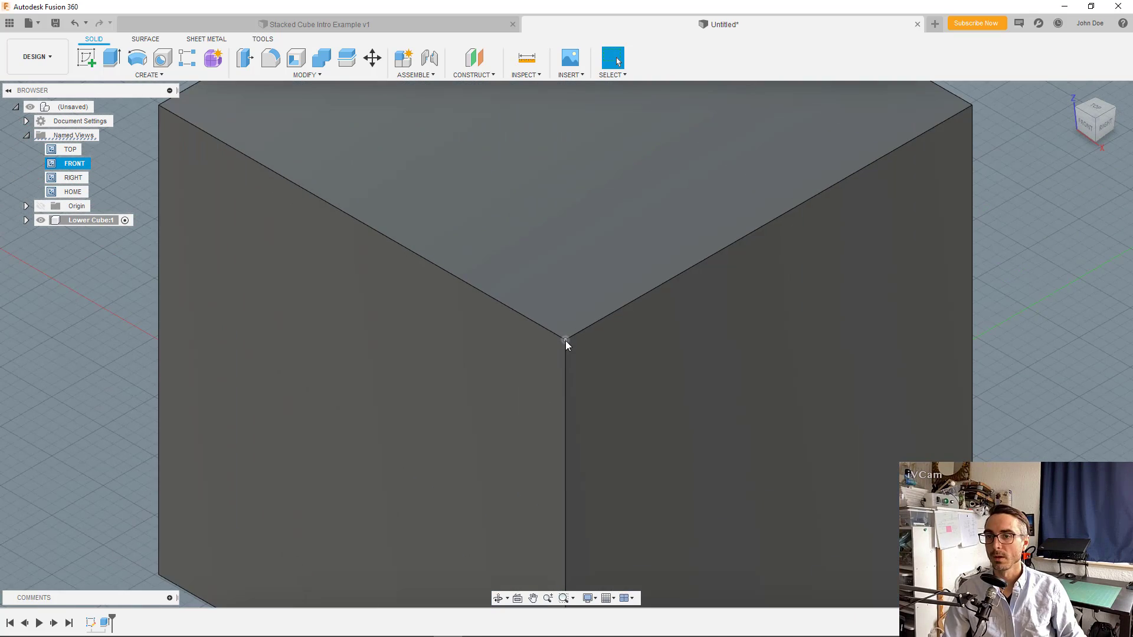
scroll(565, 341, up, 3)
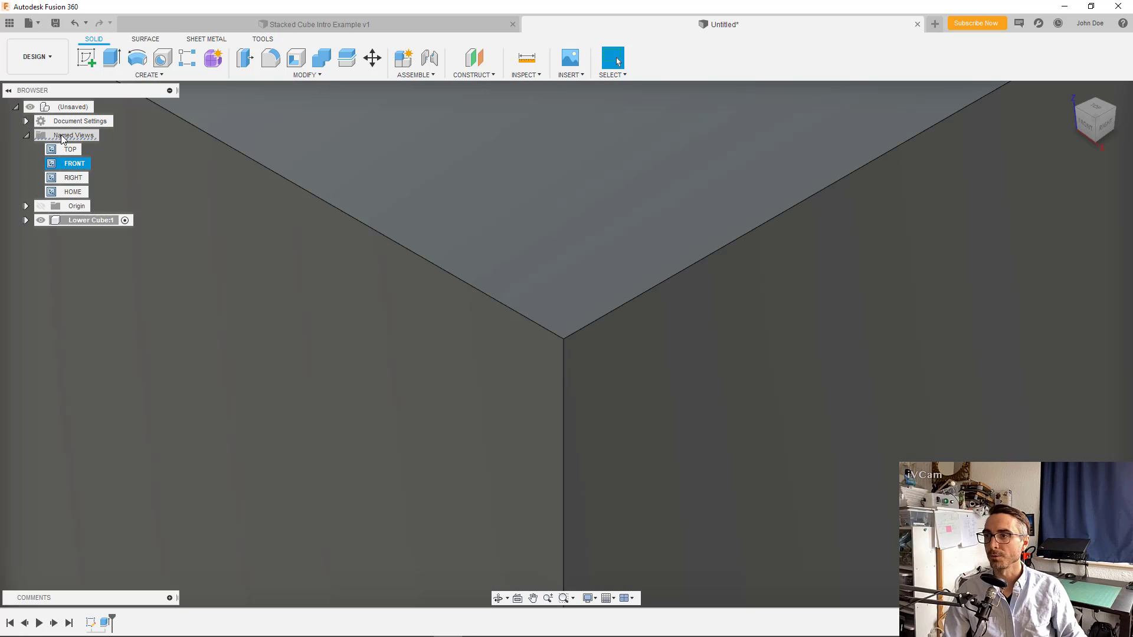
right_click(61, 135)
click(88, 144)
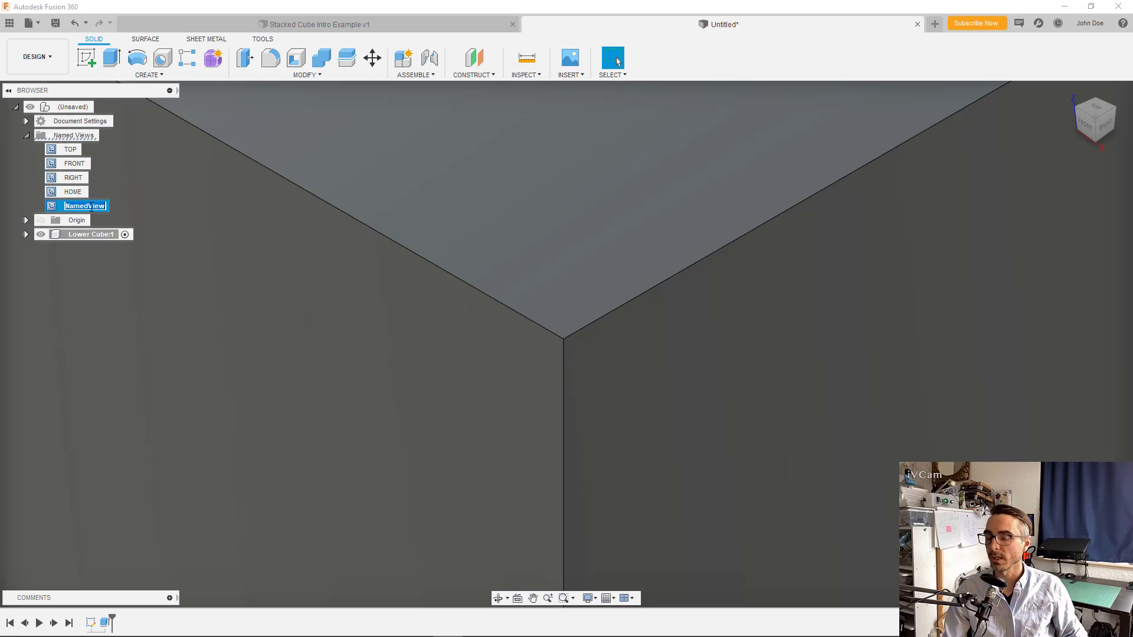
text(Co)
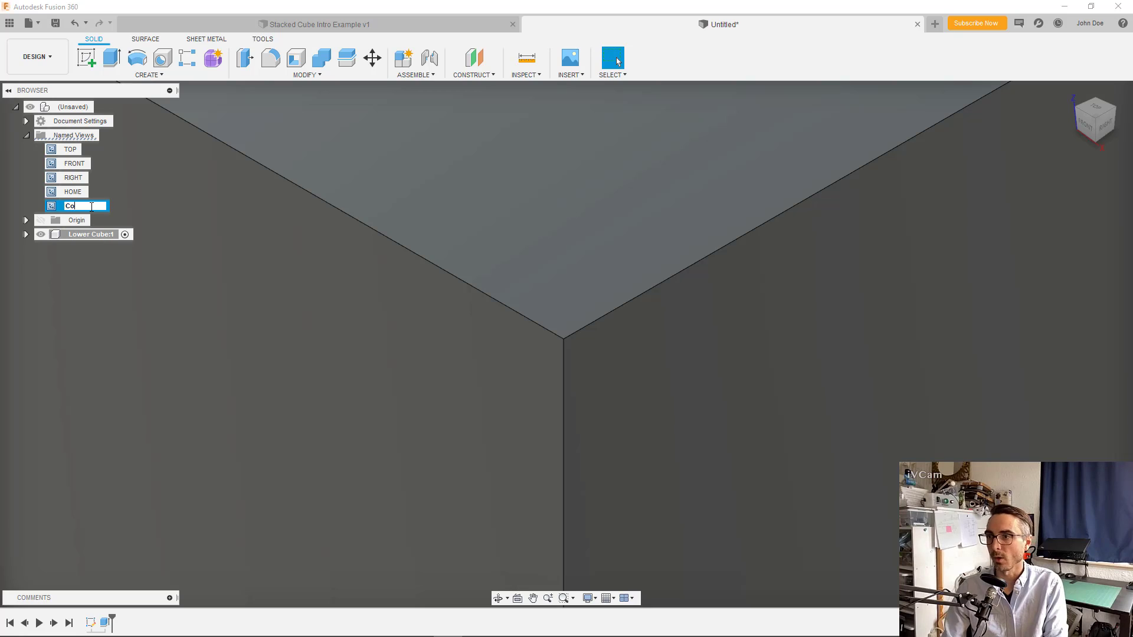
text(rner)
key(Return)
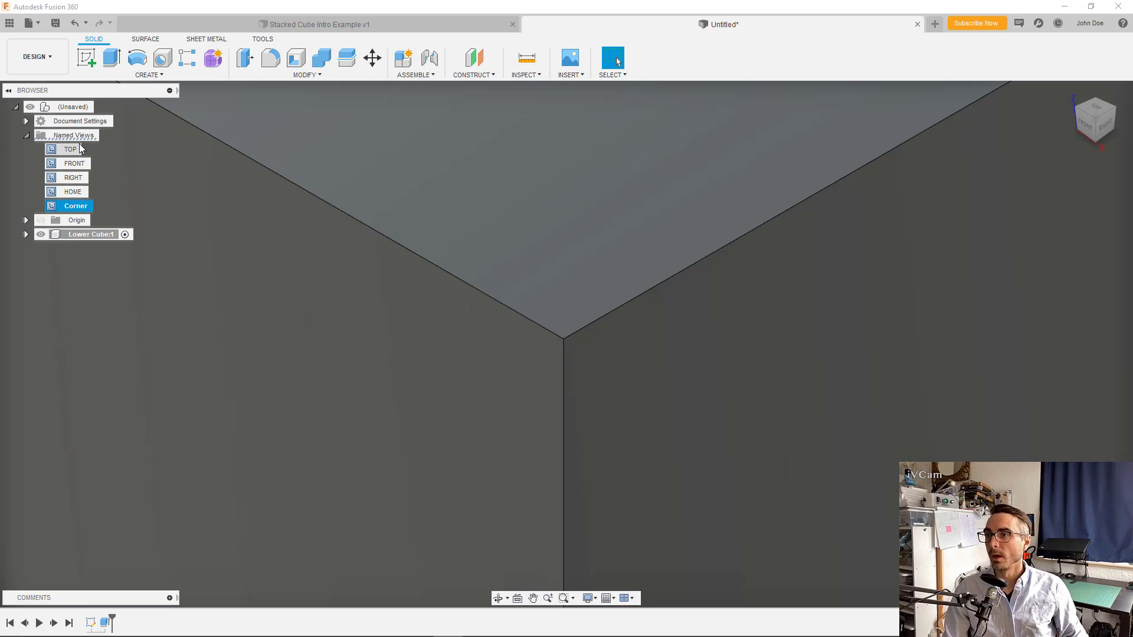
Step: Test the Corner named view by switching to TOP and back to Corner, and return to the home view
double_click(71, 150)
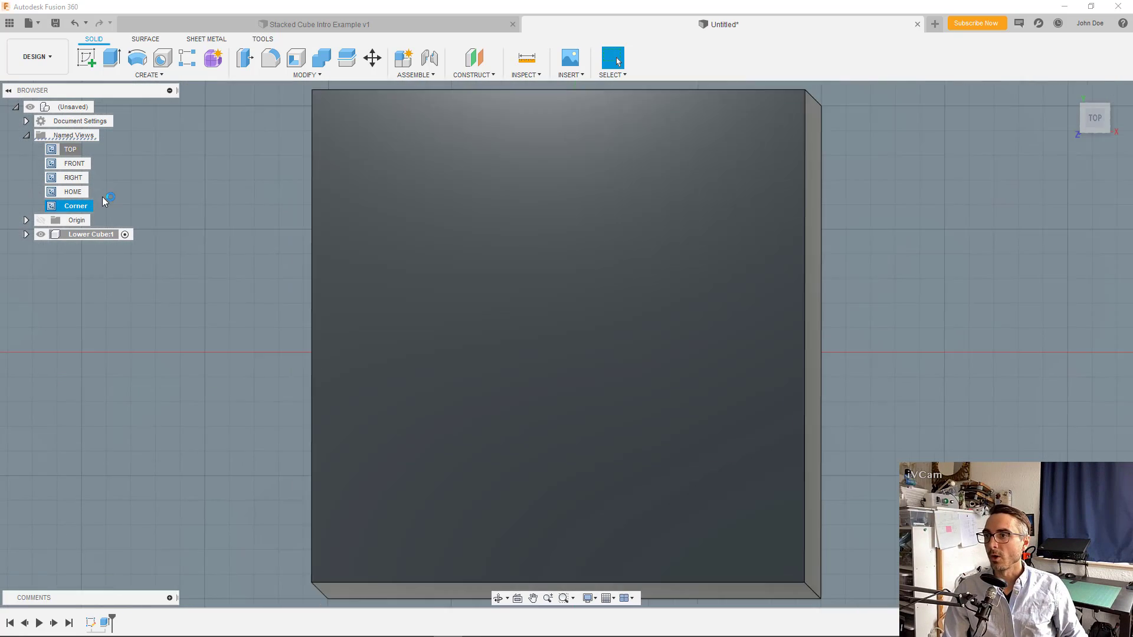
double_click(73, 207)
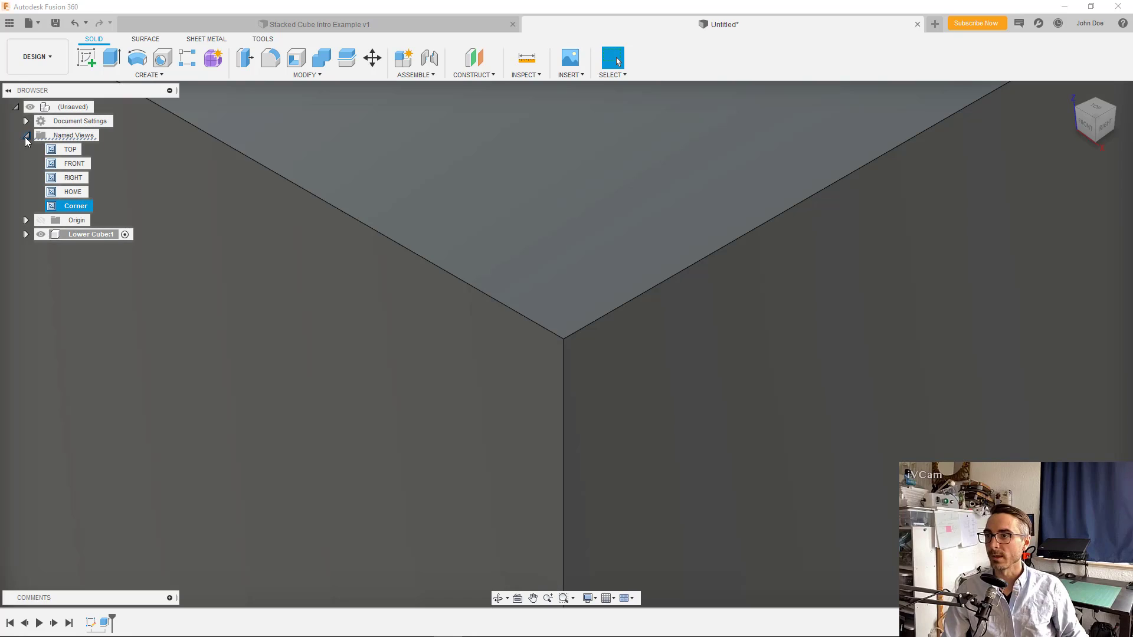
click(26, 136)
click(1072, 95)
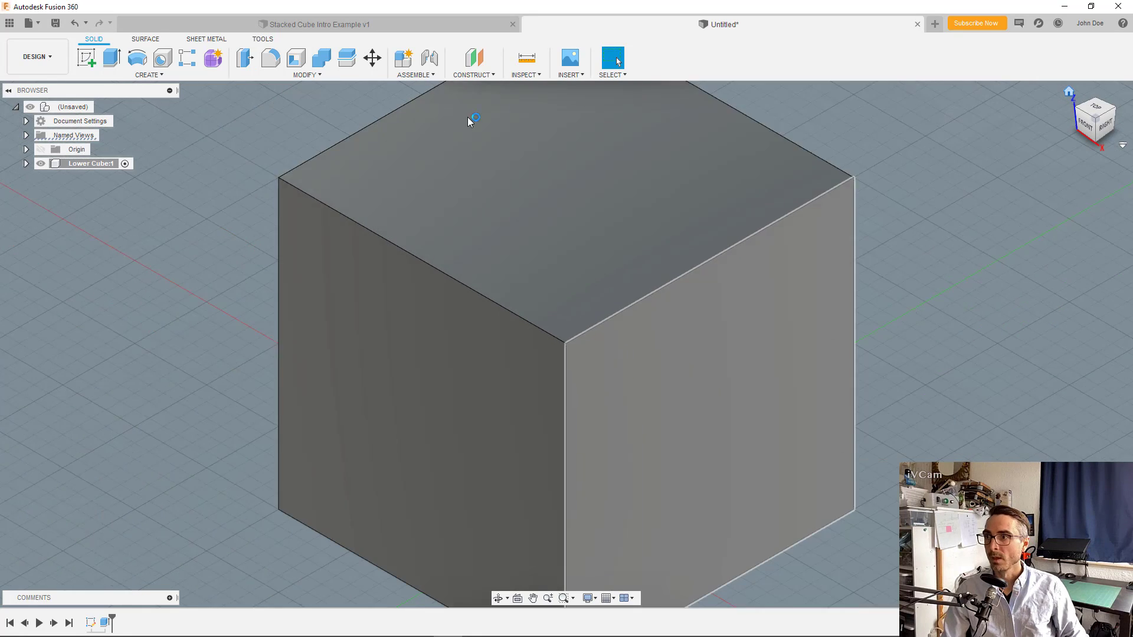
Step: Expand the design's top-level Origin folder, show and hide its axes and planes, and collapse the folder
click(27, 150)
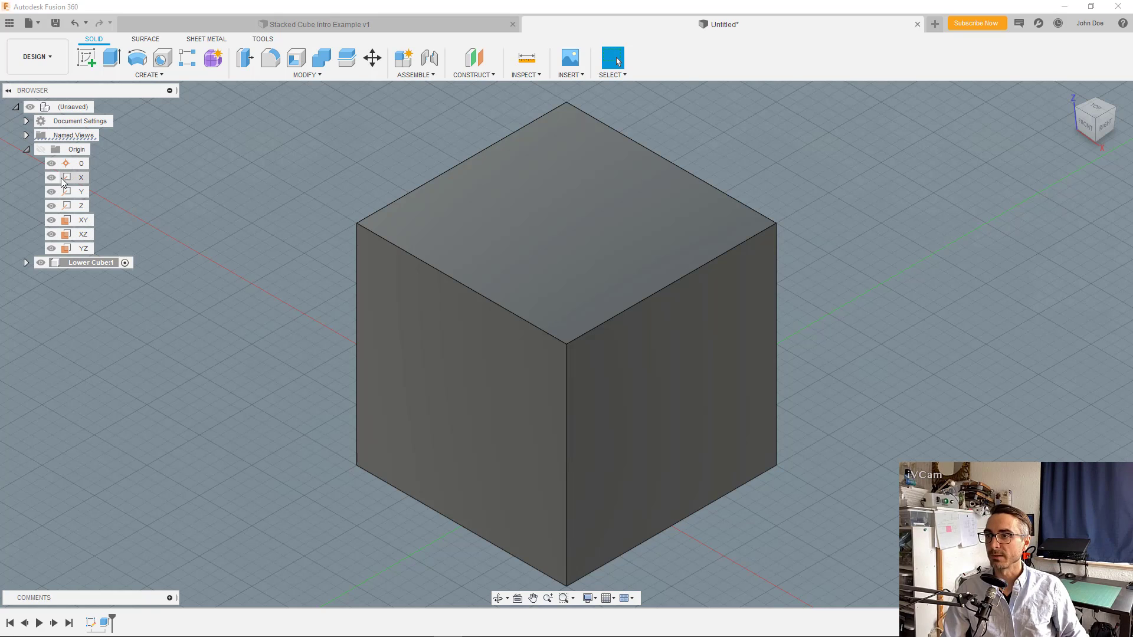
click(40, 150)
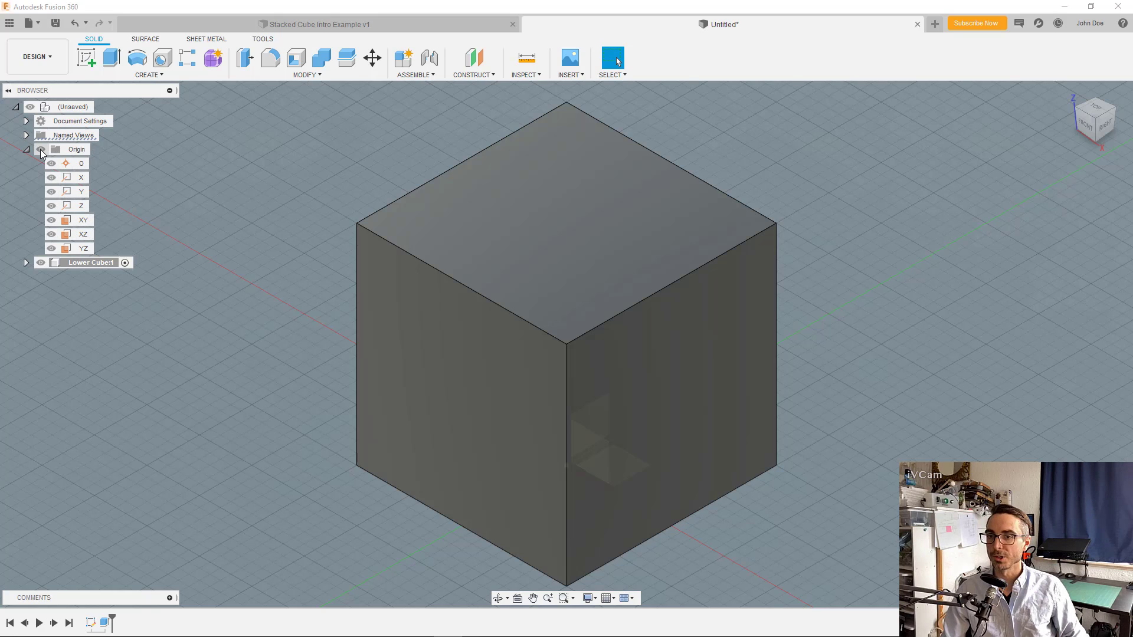
click(41, 150)
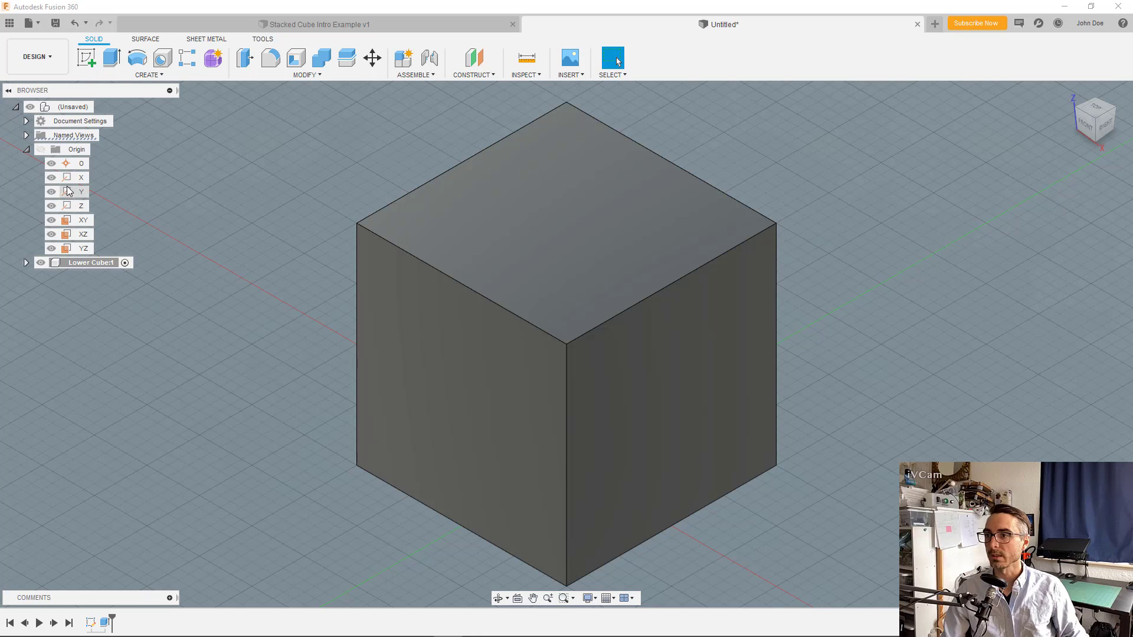
click(25, 149)
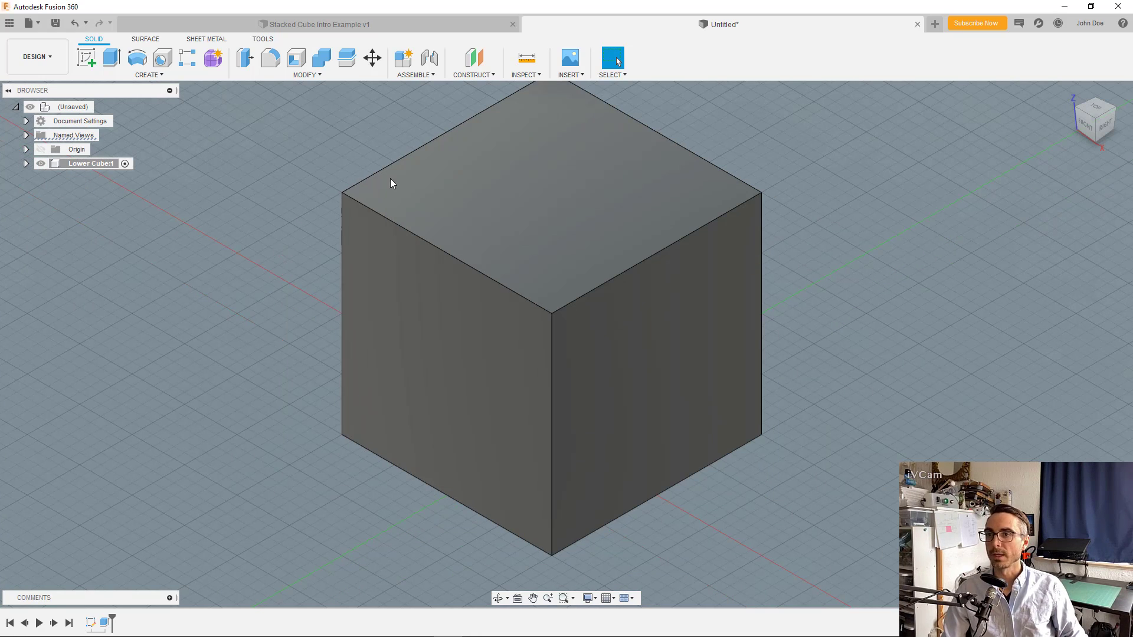
Step: Review the smaller upper cube in the Stacked Cube Intro Example v1 design and return to the untitled design
middle_drag(313, 255, 288, 295)
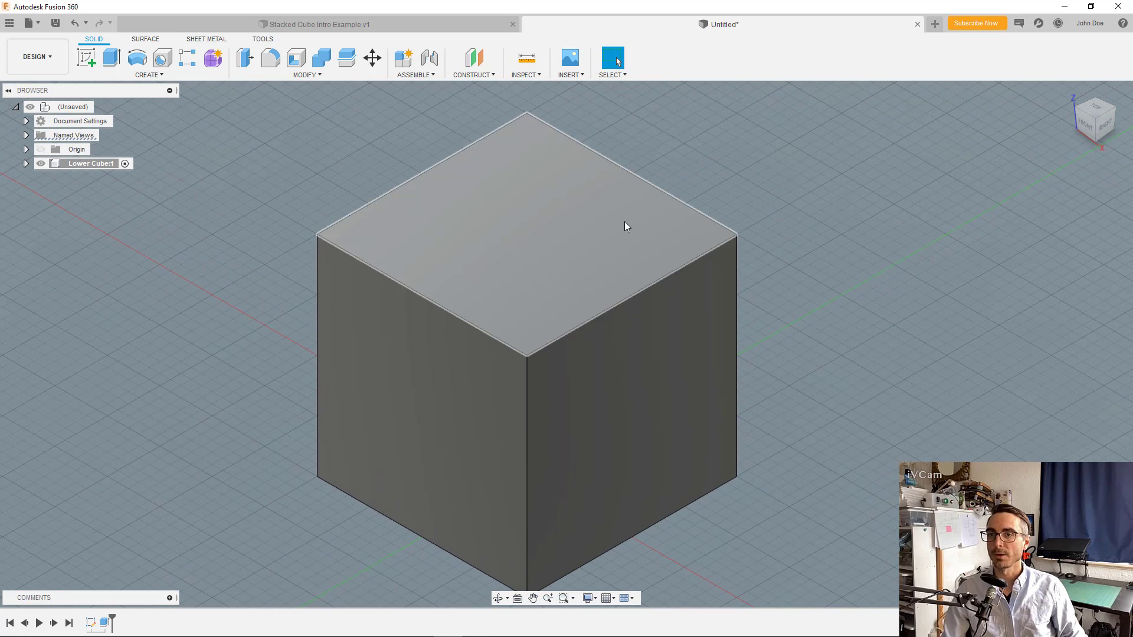
click(355, 24)
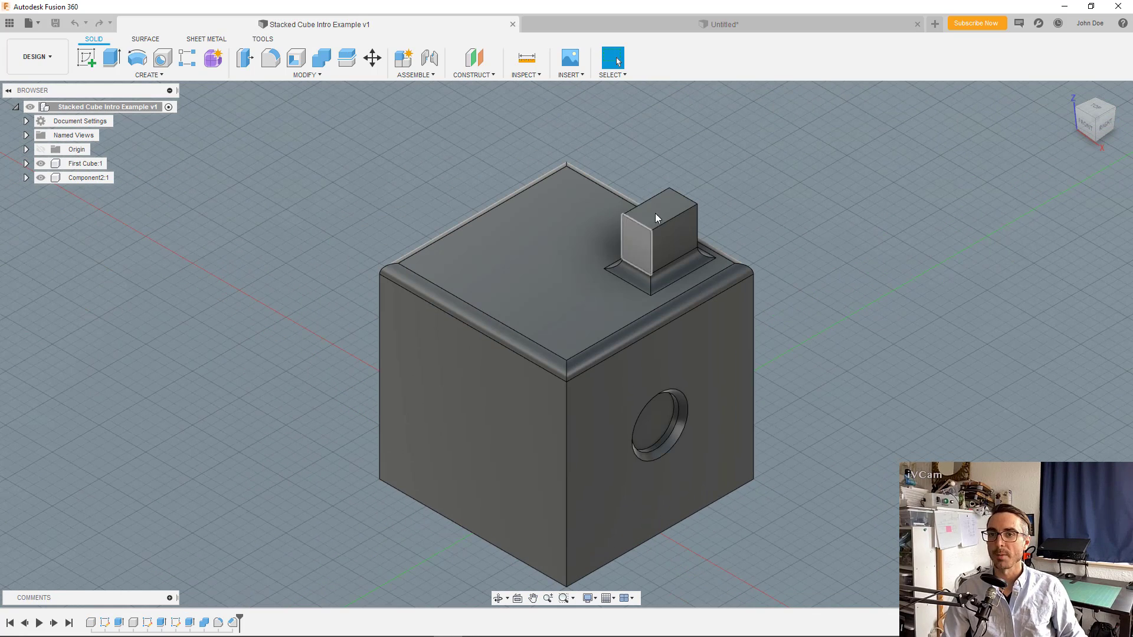
click(691, 22)
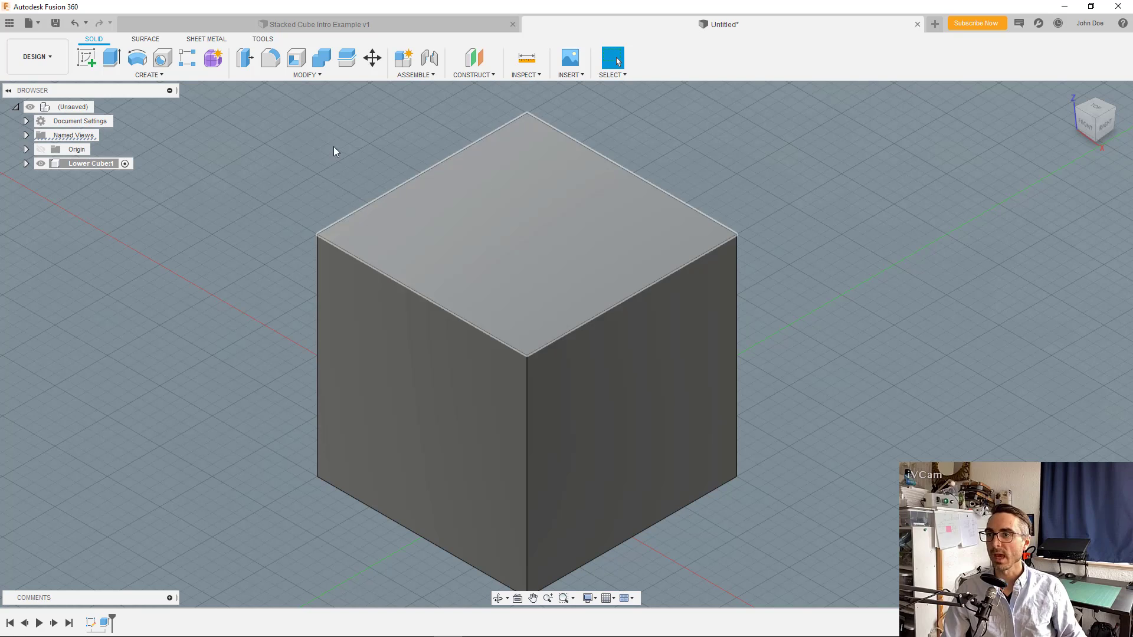
Step: Create a new component under the top-level assembly and name it Upper Cube
right_click(59, 107)
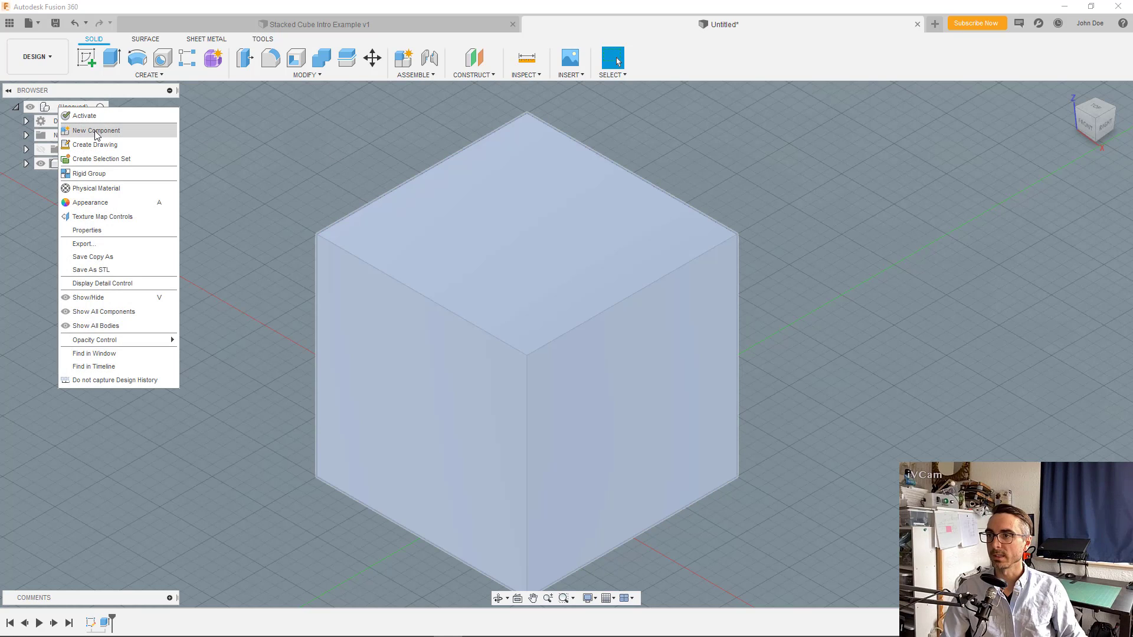
click(96, 131)
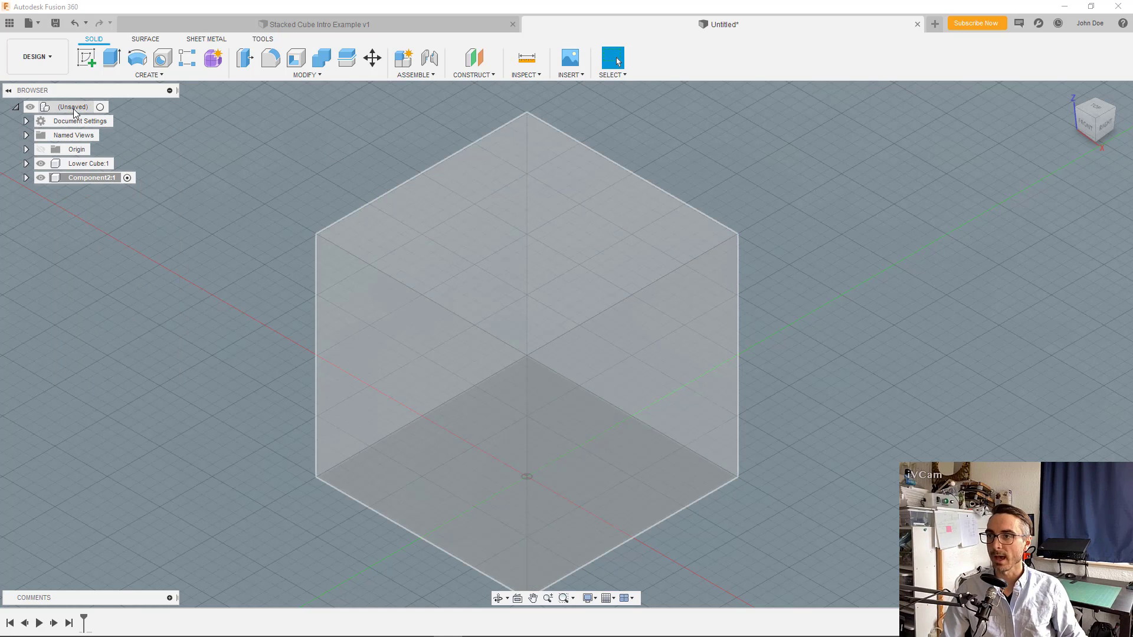
click(94, 179)
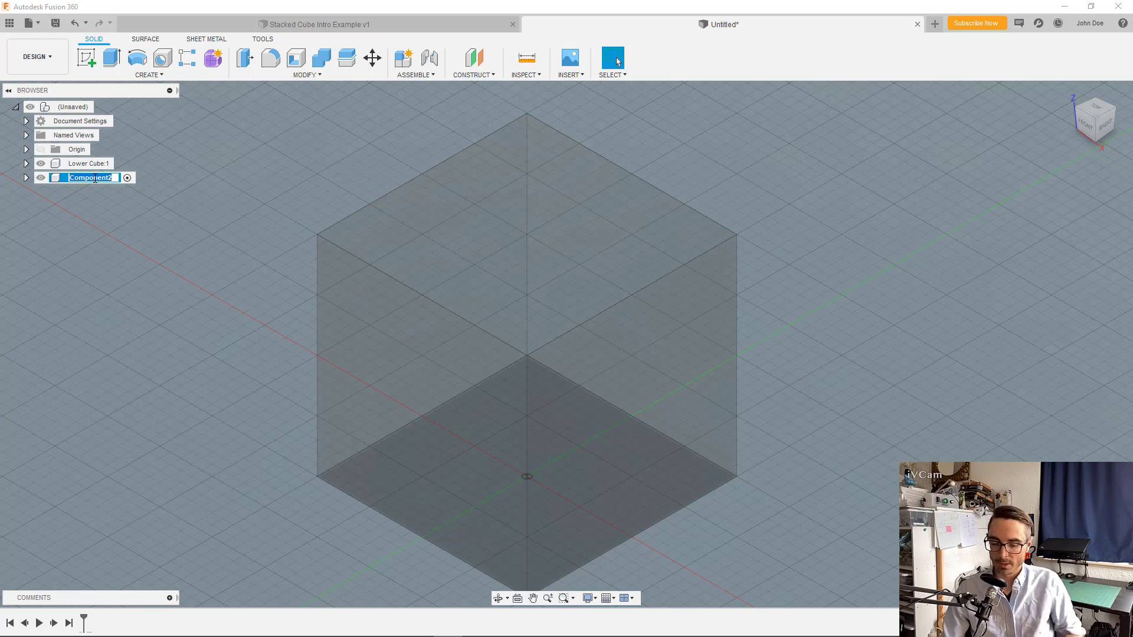
text(Upper )
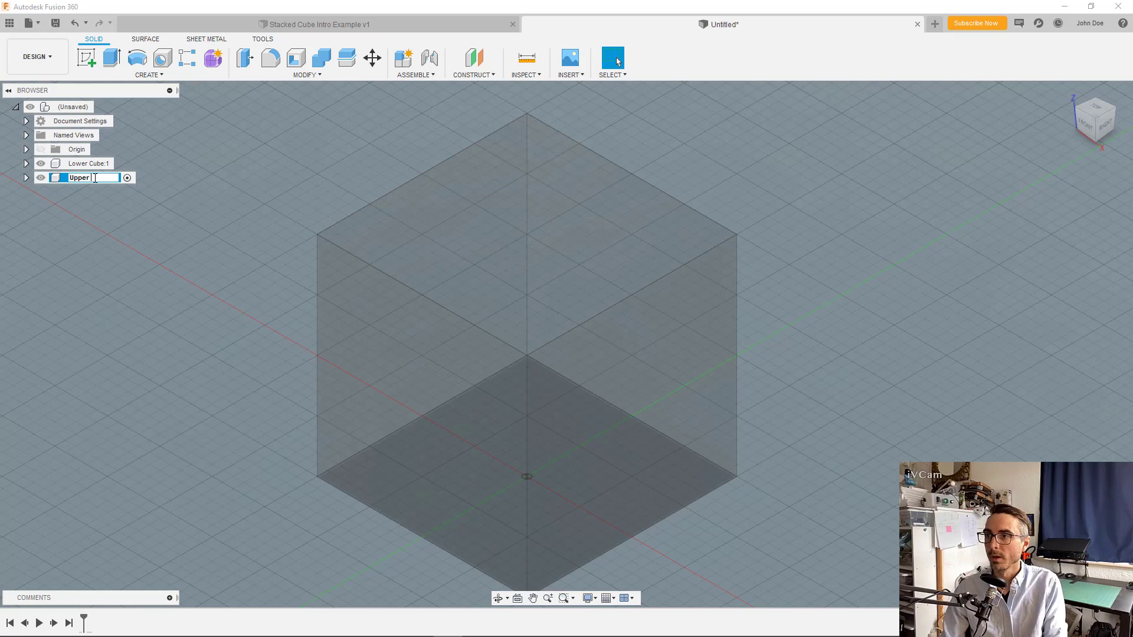
text(Cube)
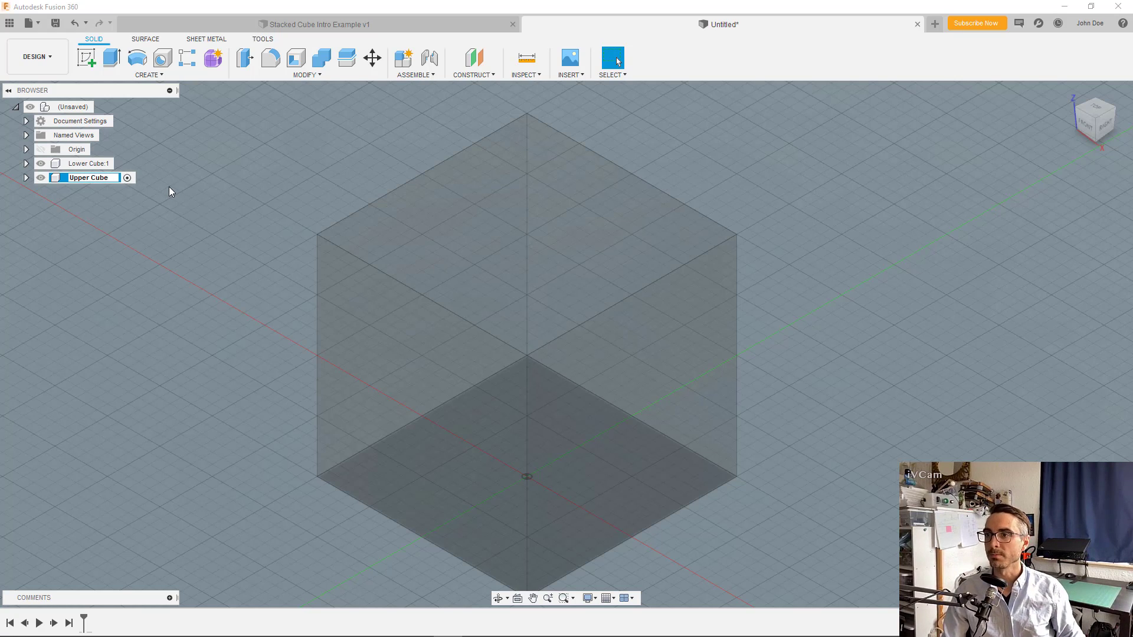
key(Return)
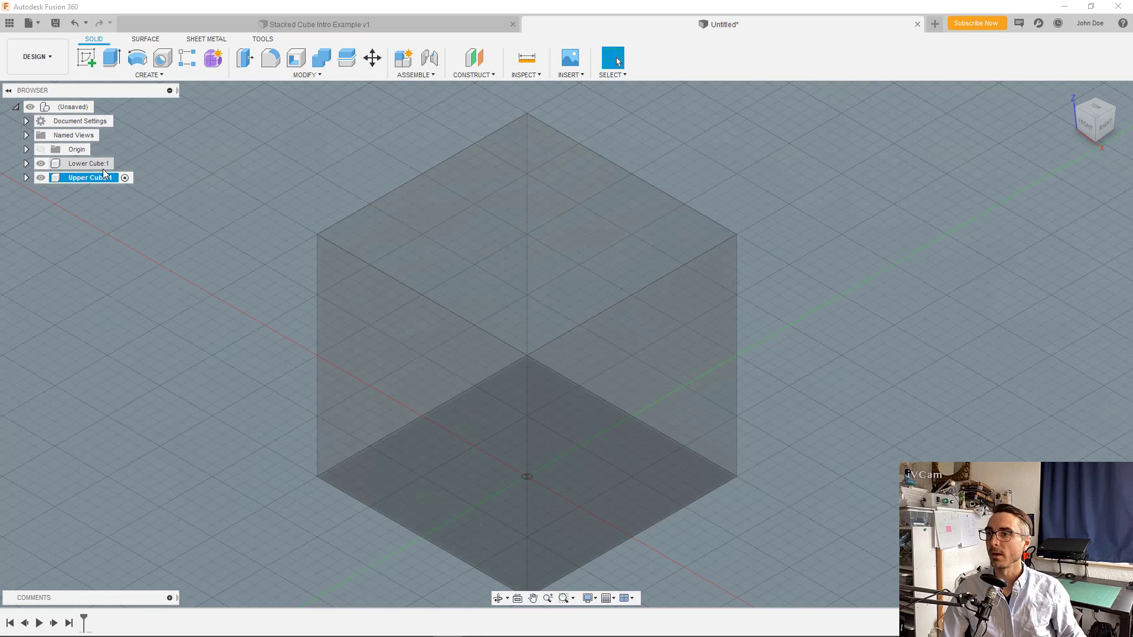
Step: Activate the Lower Cube component and clear the selection
click(124, 164)
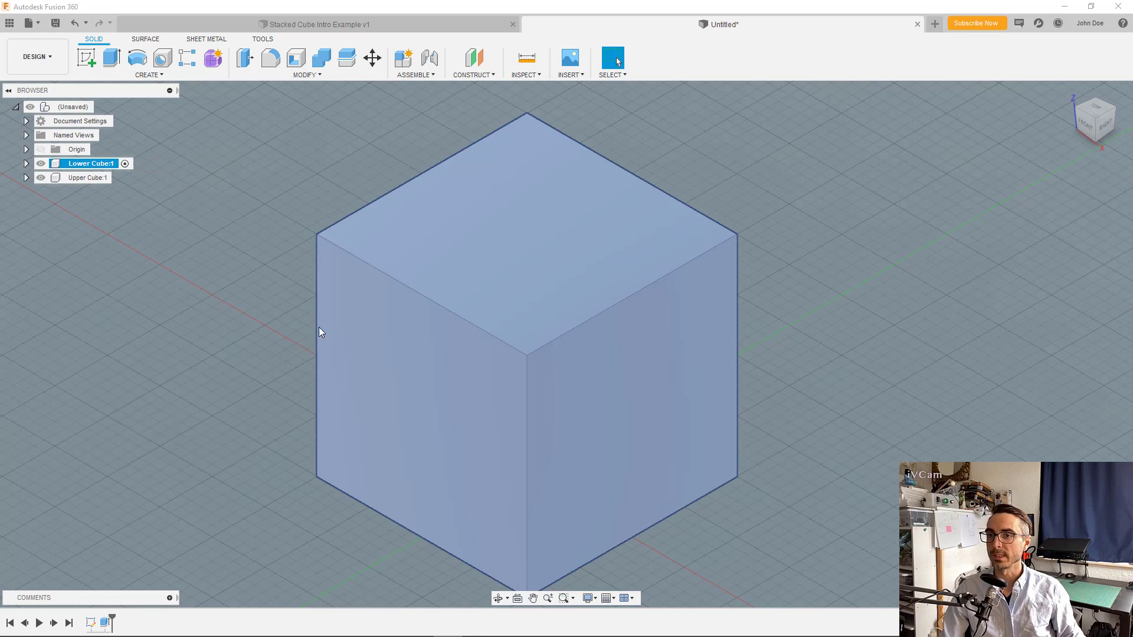
click(247, 300)
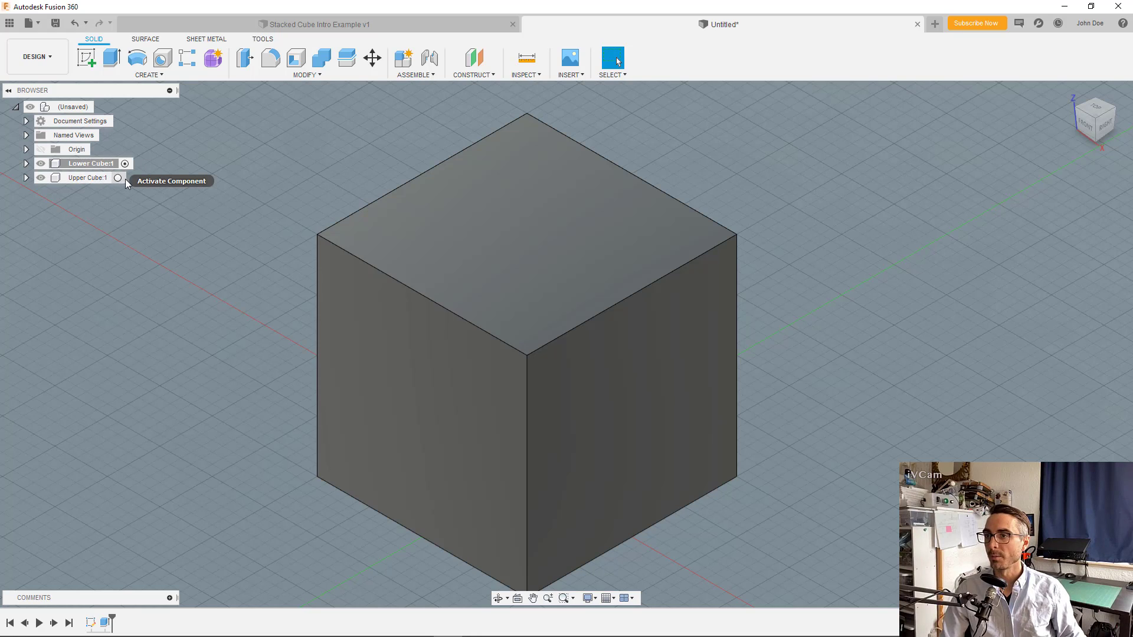
Step: Activate the Upper Cube component, start a sketch on the lower cube's top face, and view it squarely from above
click(124, 177)
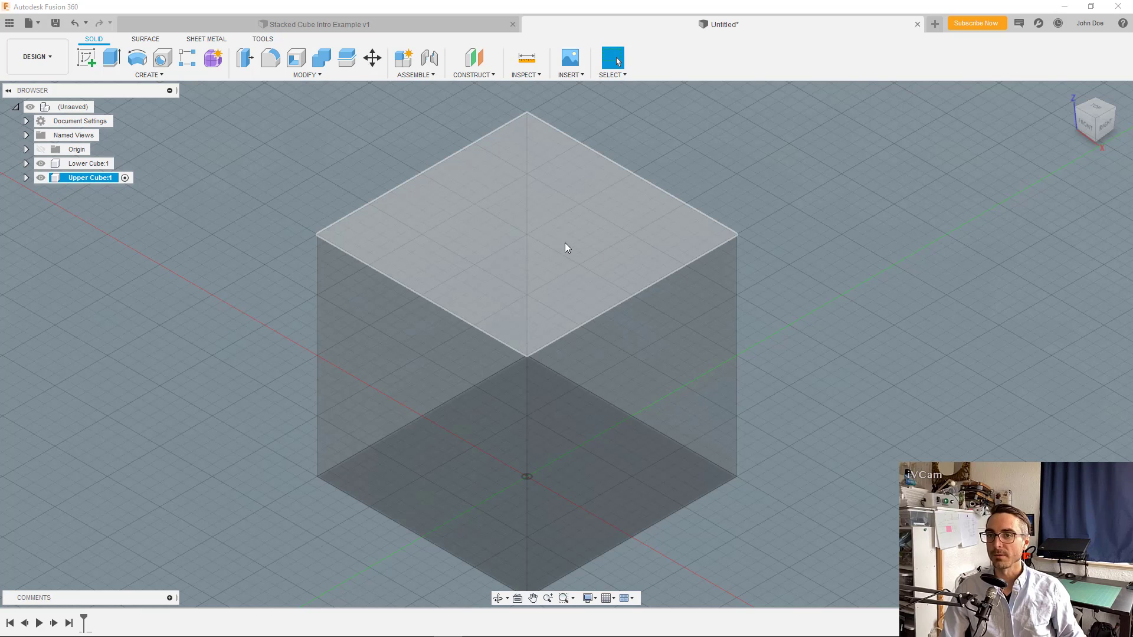
click(87, 58)
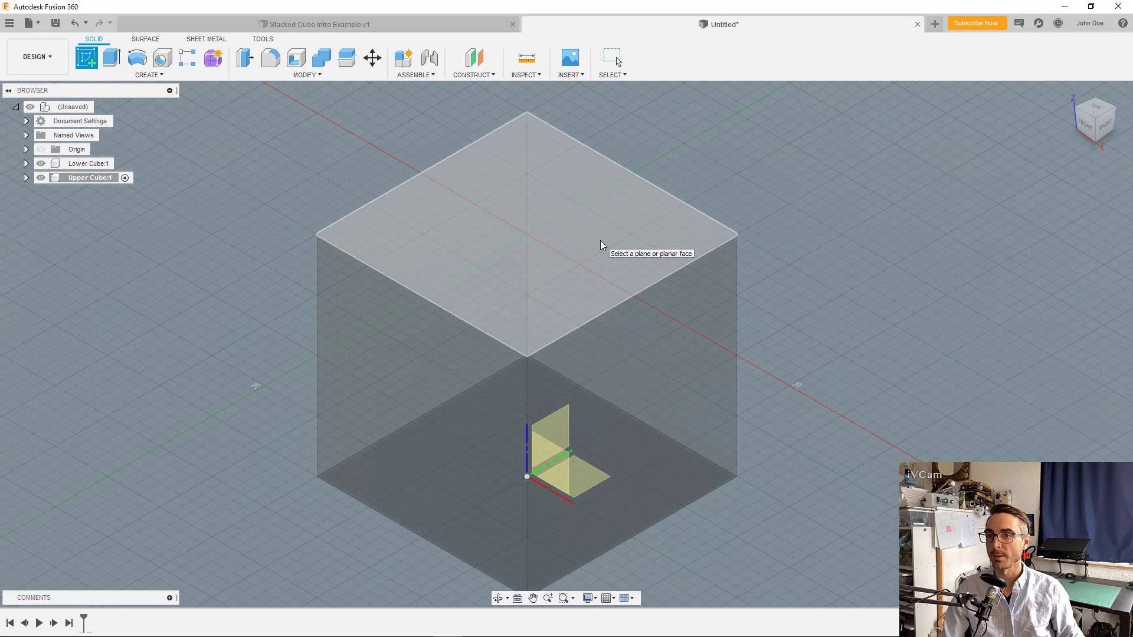
click(601, 241)
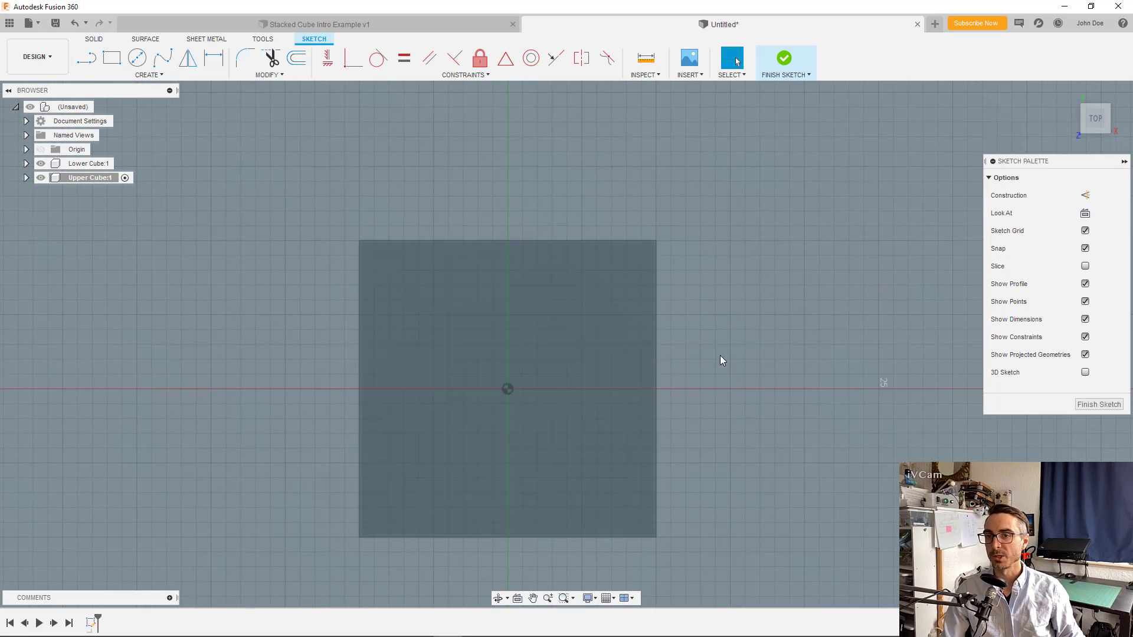
mouse_move(704, 372)
shift+middle_down()
mouse_move(705, 384)
mouse_move(708, 342)
shift+middle_up()
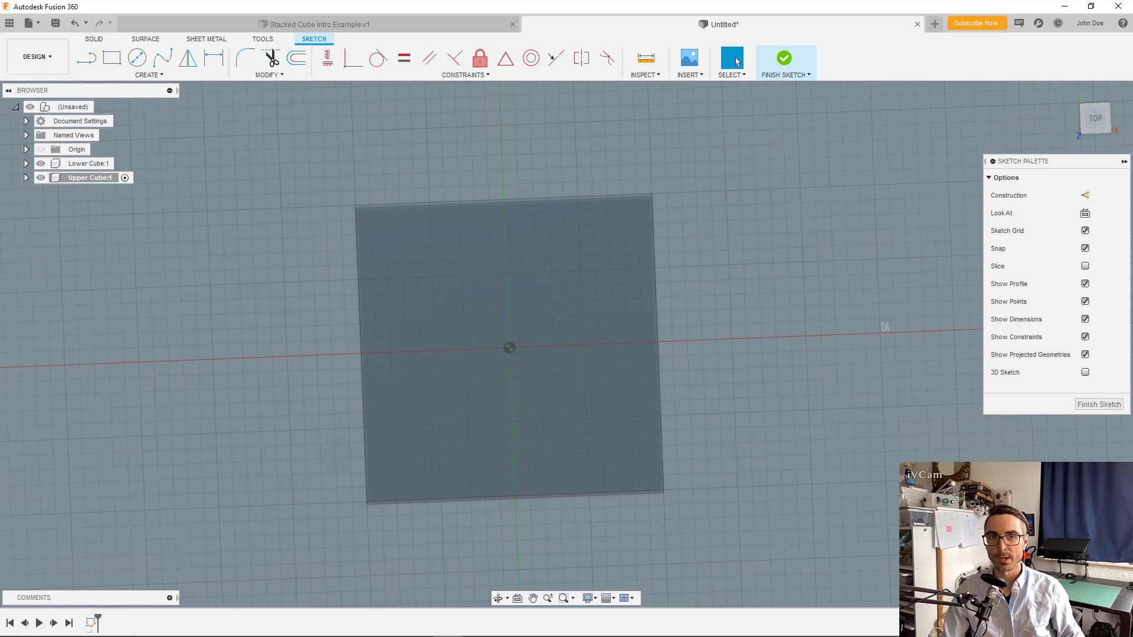
click(1096, 118)
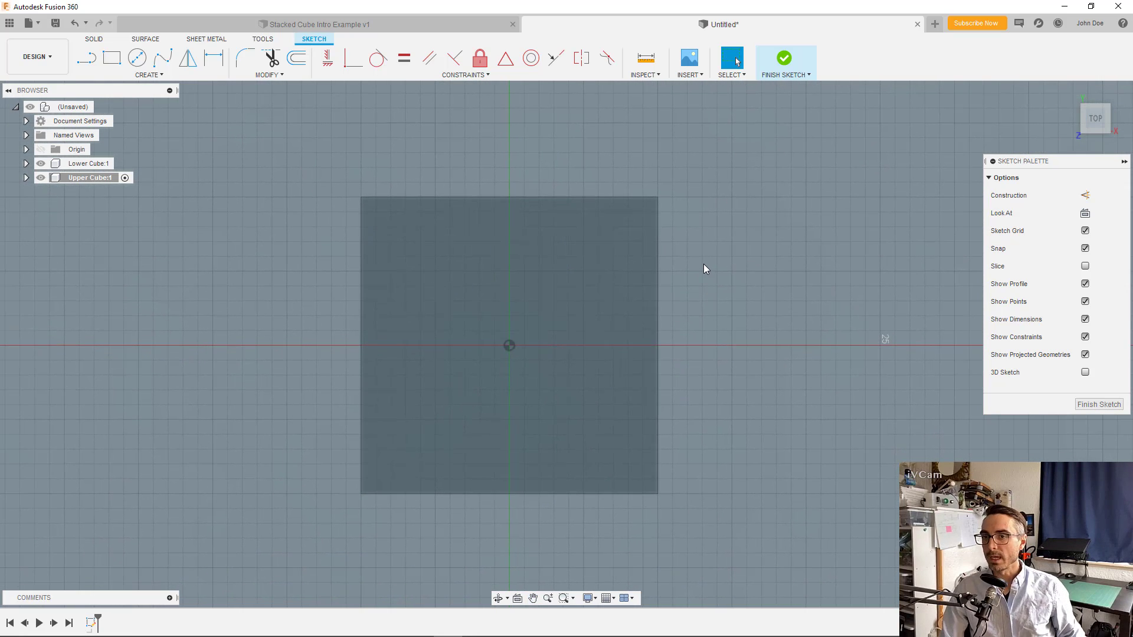
Step: Check the upper cube's placement in the Stacked Cube Intro Example v1 design and return to the untitled design's sketch
click(388, 25)
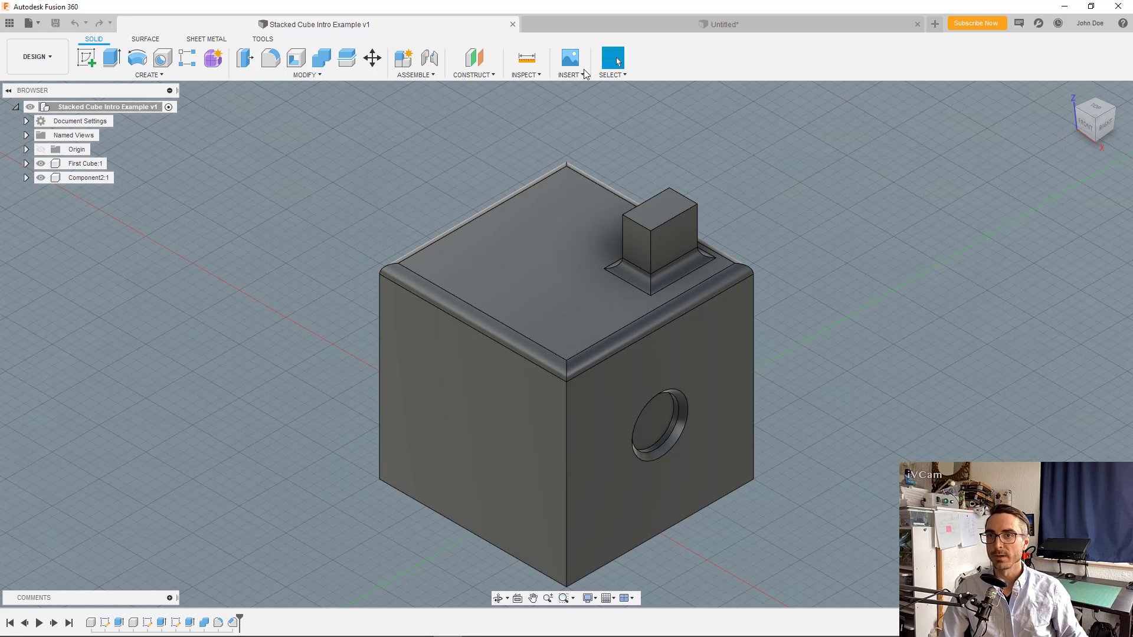
click(638, 23)
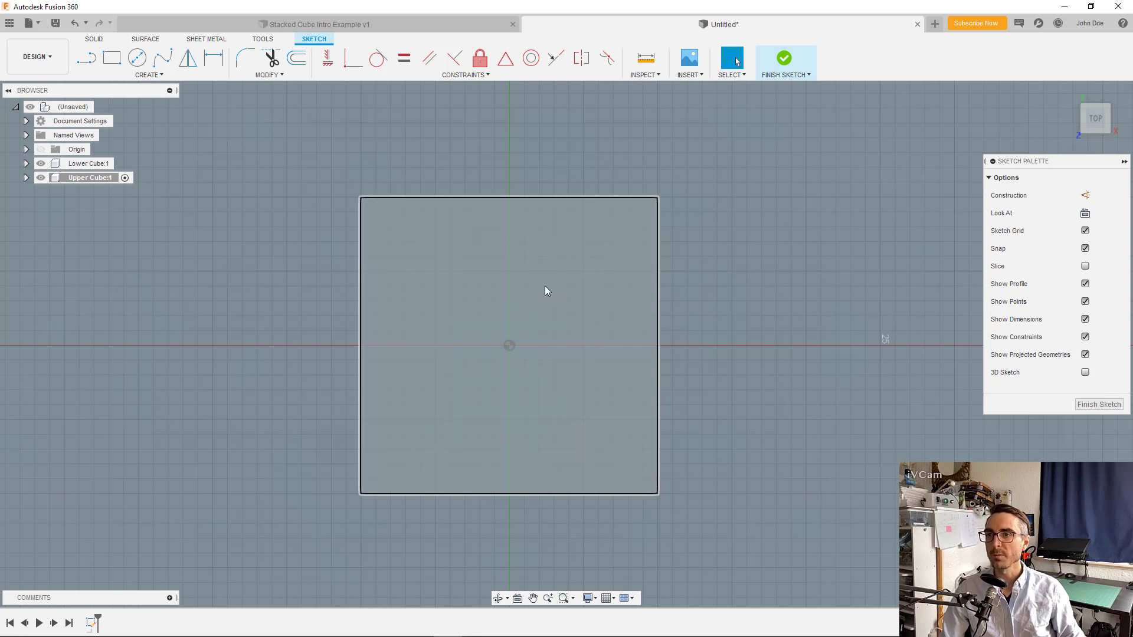
click(111, 58)
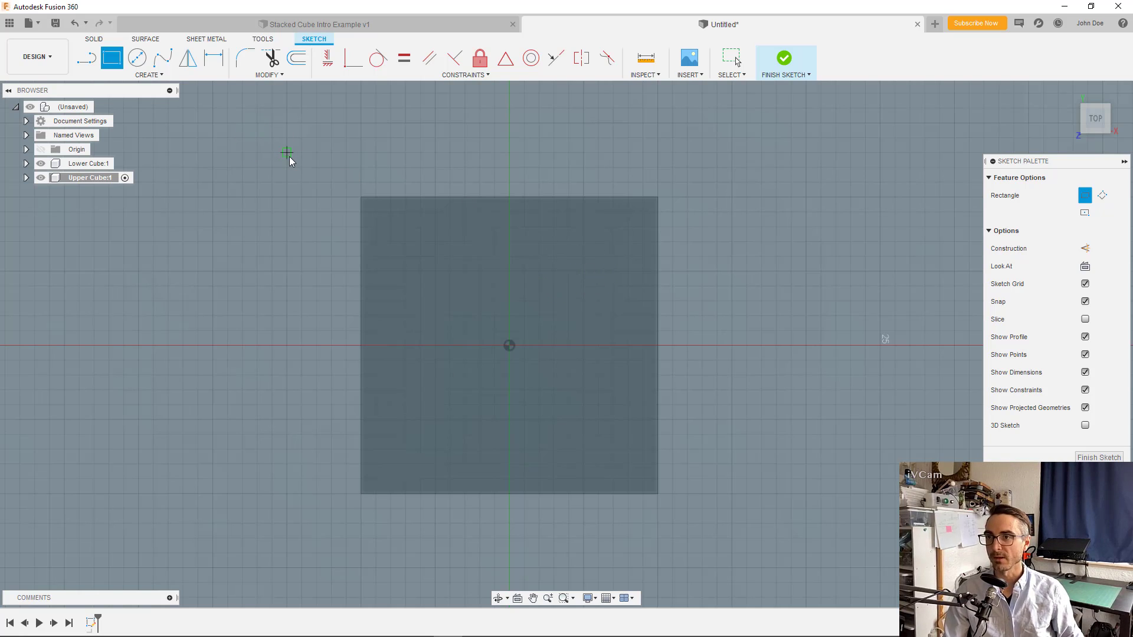
key(Escape)
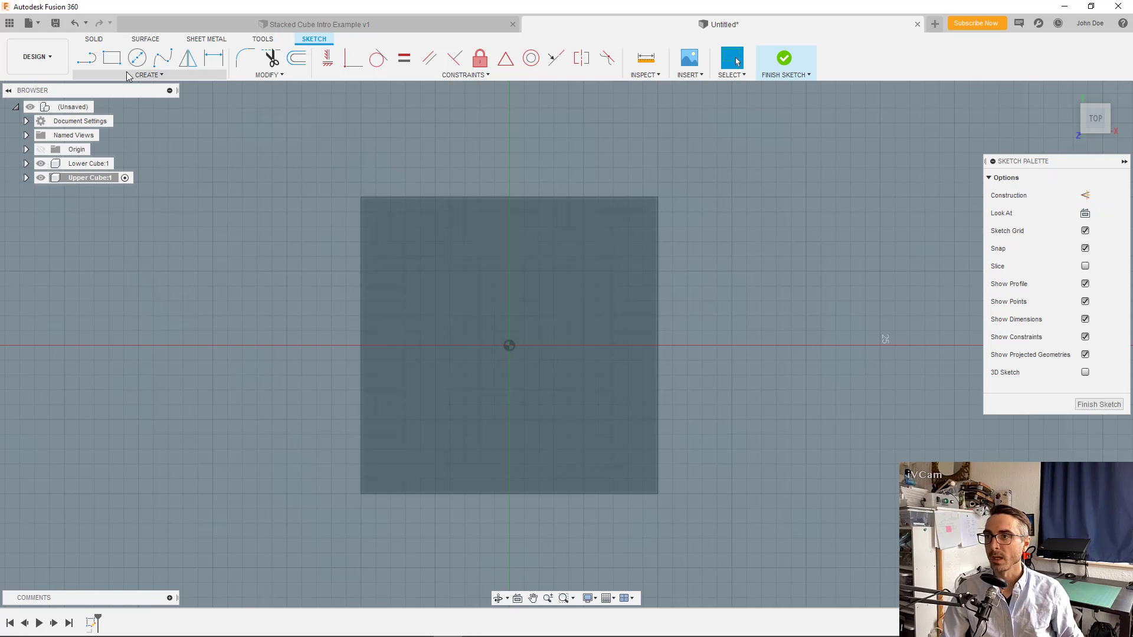
Step: Draw a diagonal construction line from the sketch origin to the upper-right corner of the lower cube's top face
click(86, 57)
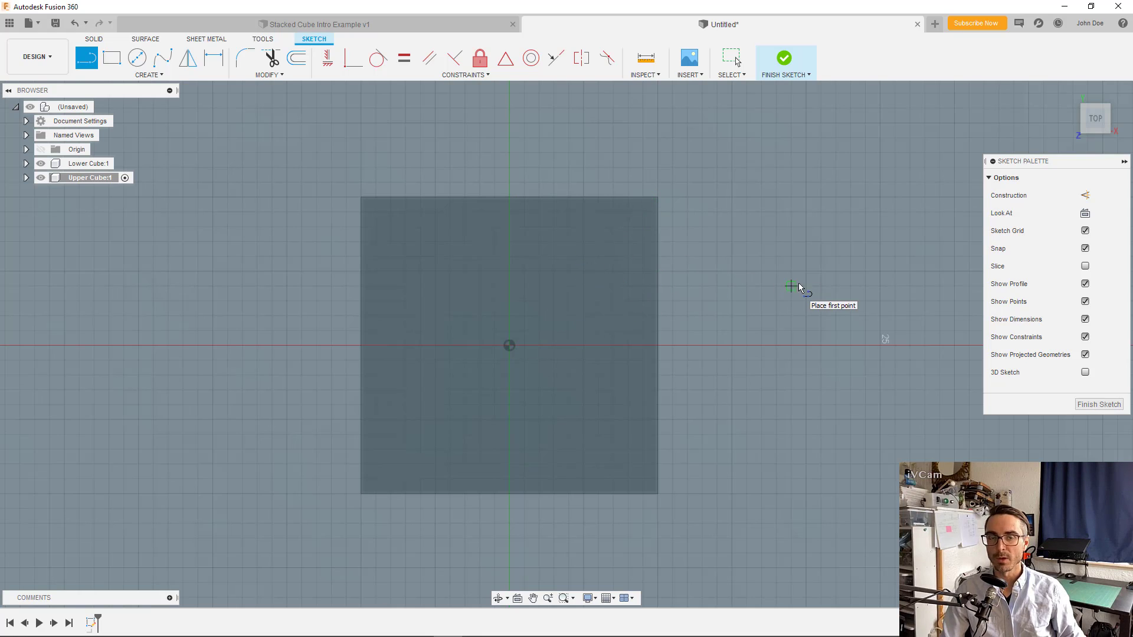
click(1086, 197)
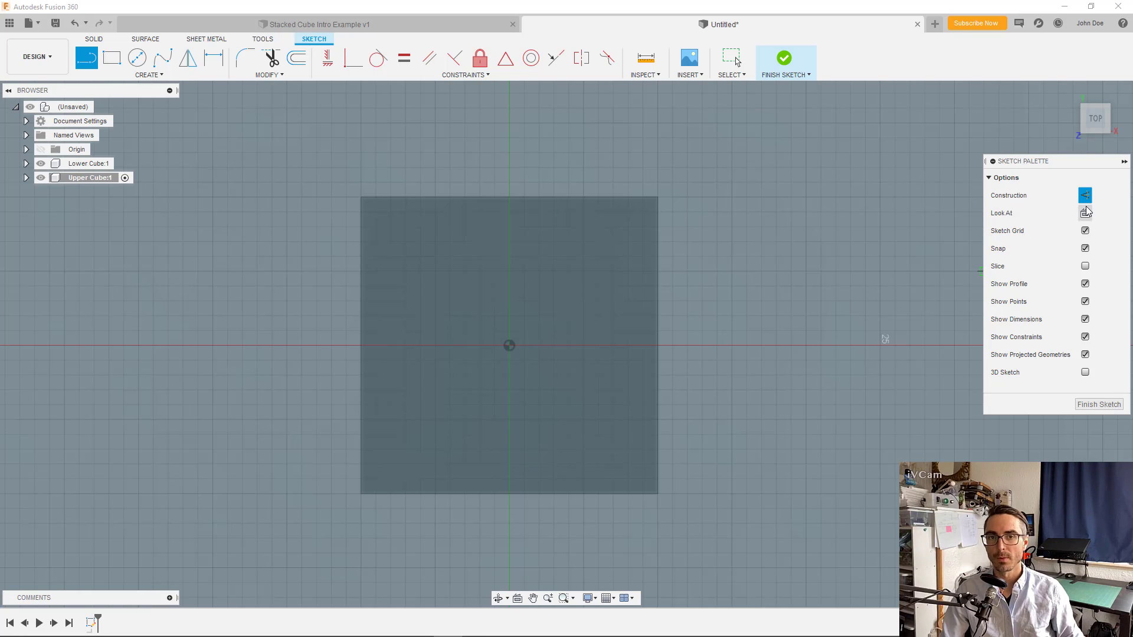
click(508, 345)
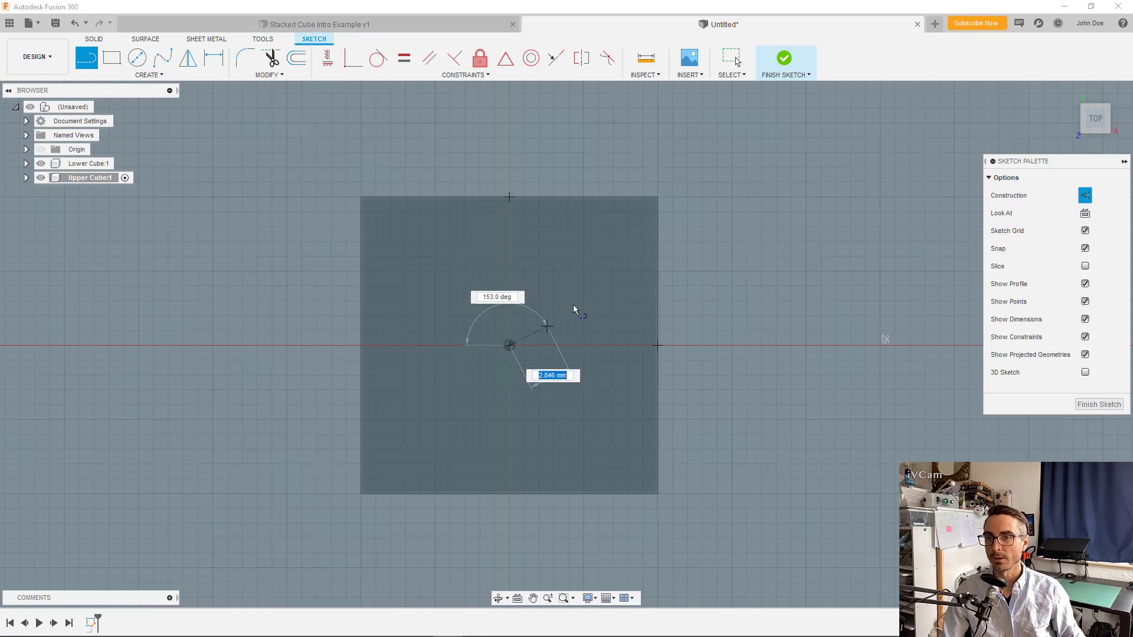
click(658, 199)
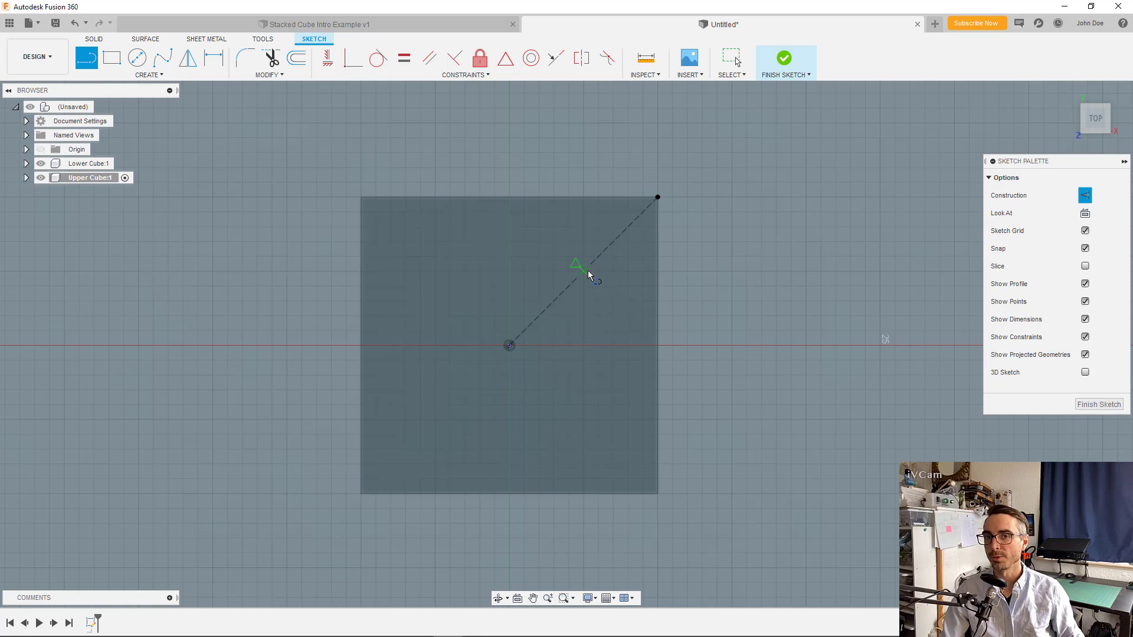
click(164, 77)
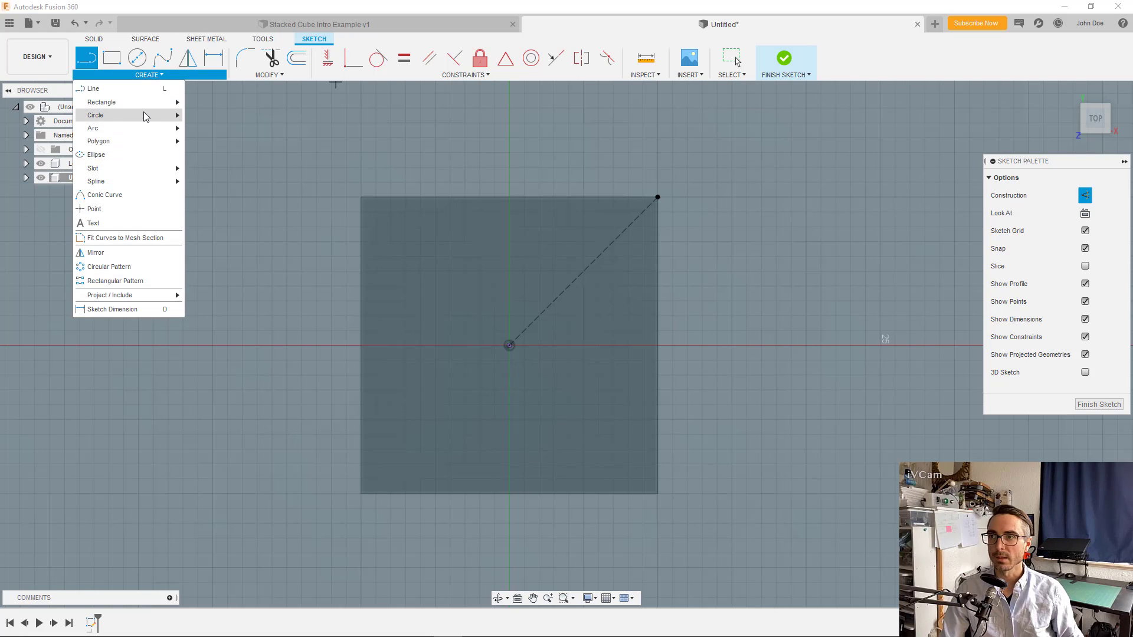
mouse_move(147, 103)
click(227, 135)
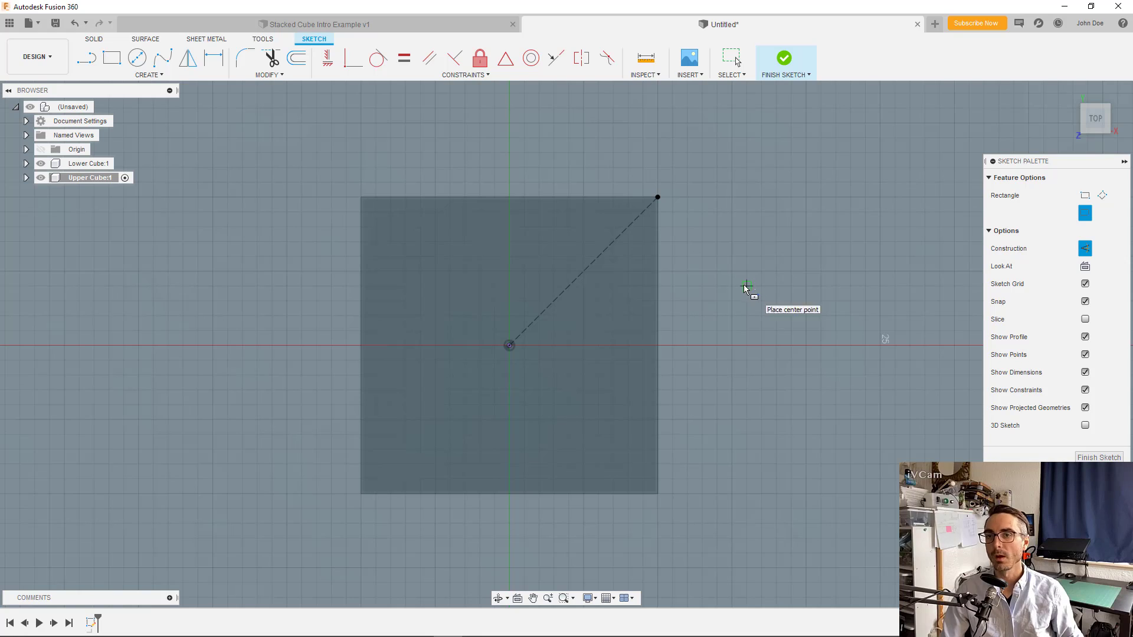
click(583, 272)
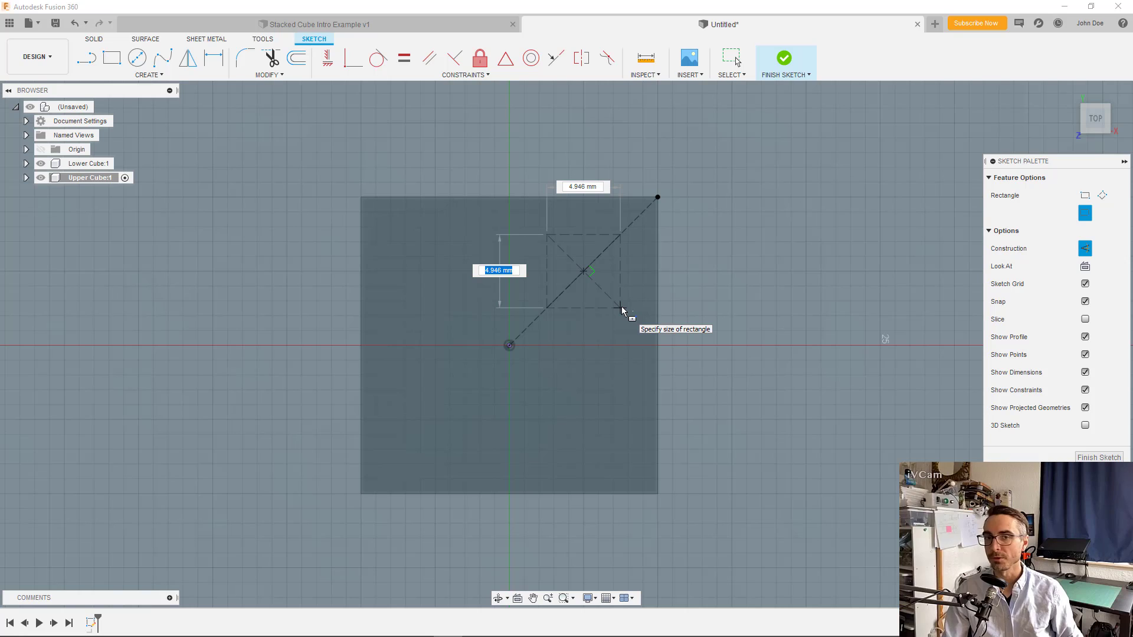
key(Escape)
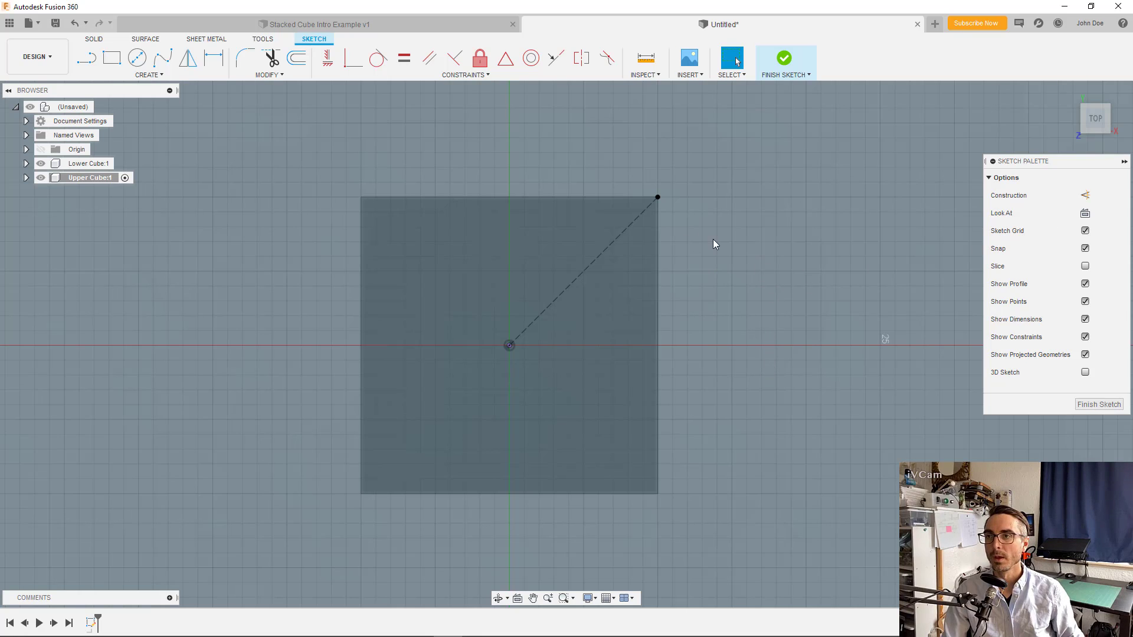
Step: Draw a 5 mm by 5 mm center rectangle with solid lines, centred on the midpoint of the diagonal construction line
click(152, 74)
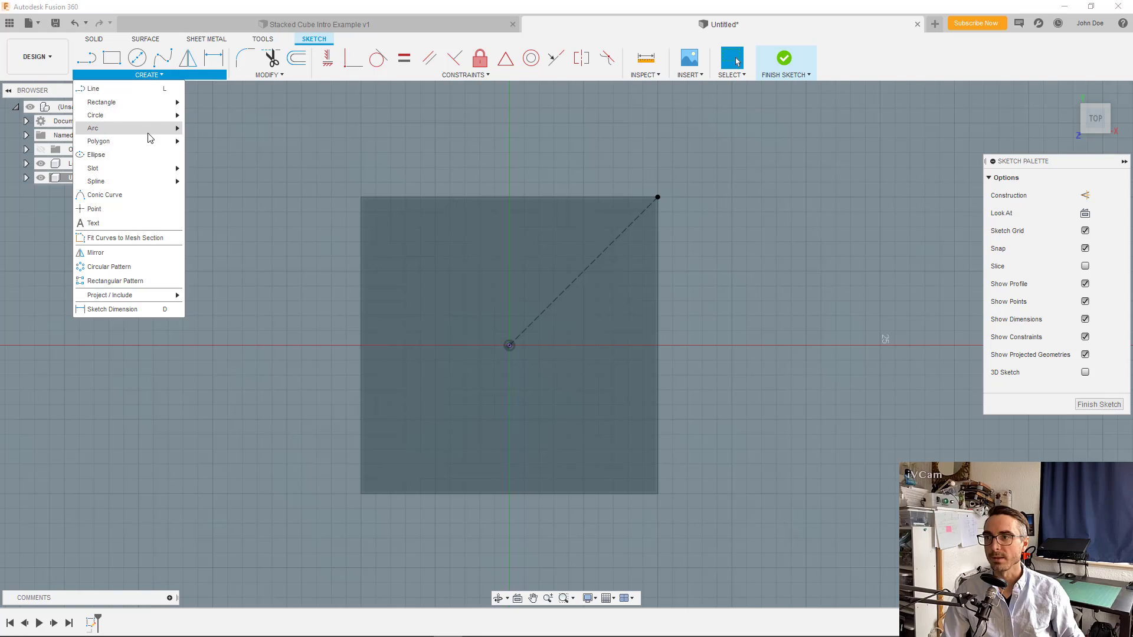
mouse_move(135, 102)
click(215, 129)
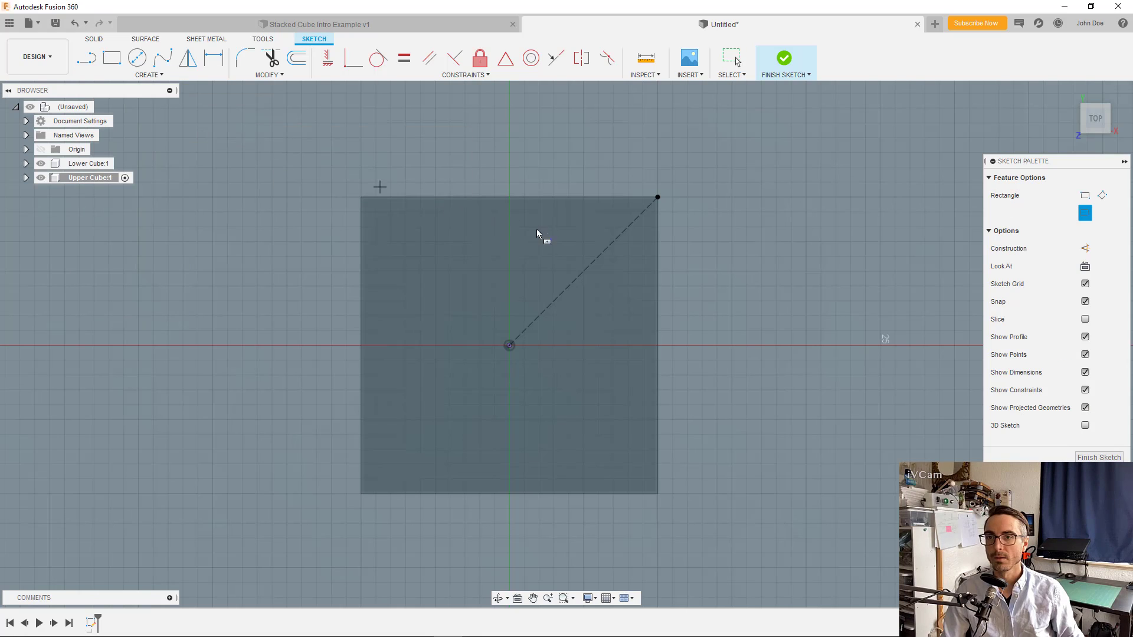
click(584, 272)
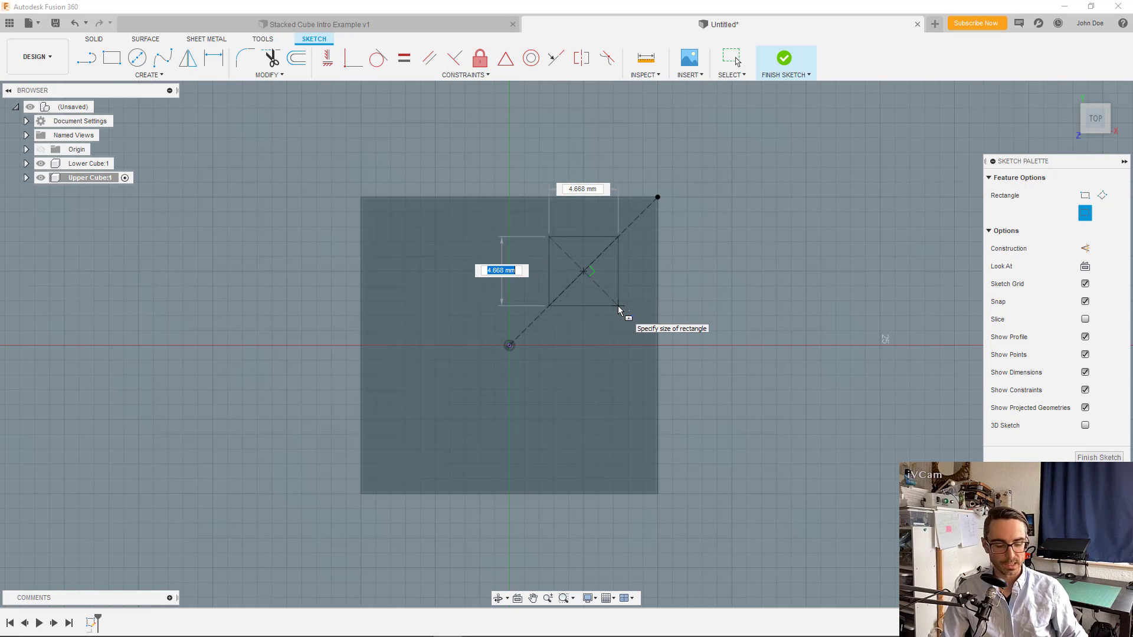
text(5)
key(Tab)
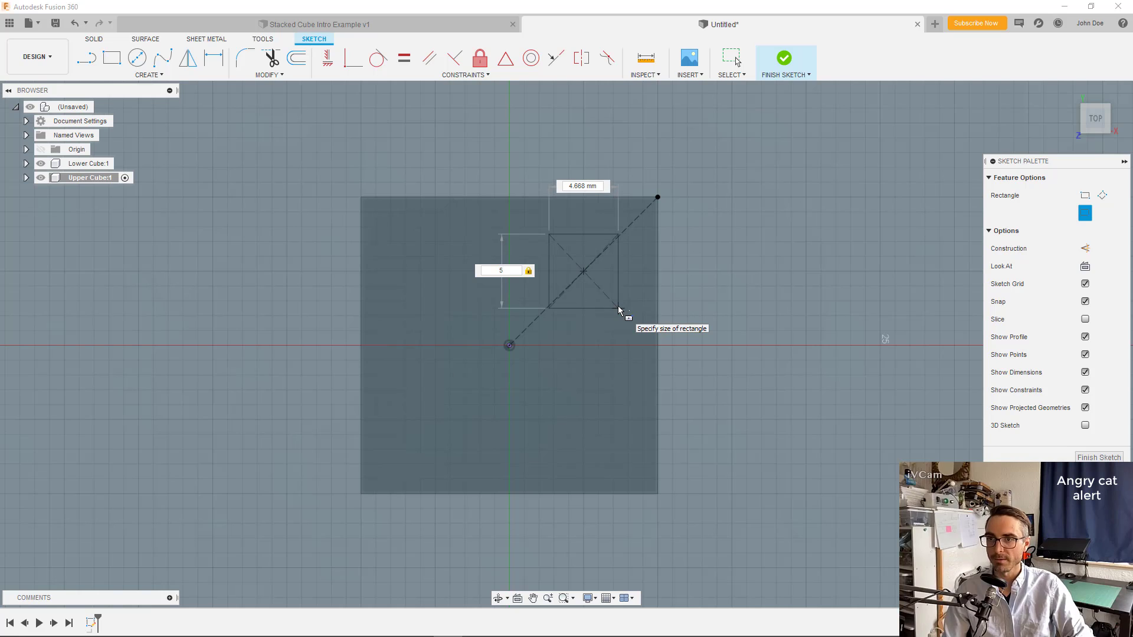
text(5)
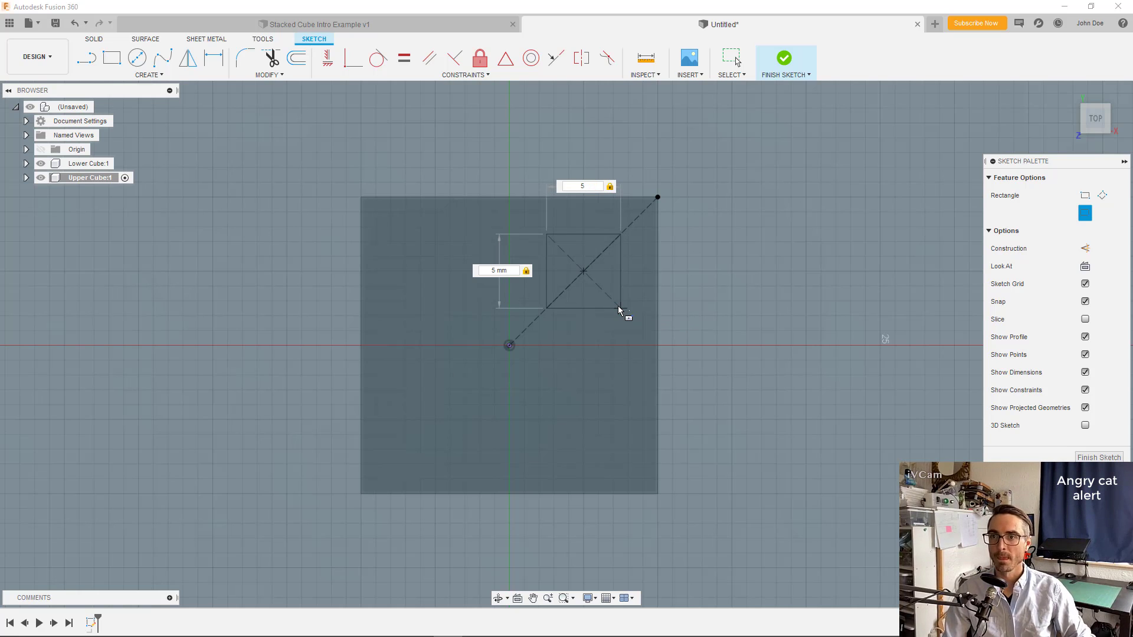
key(Return)
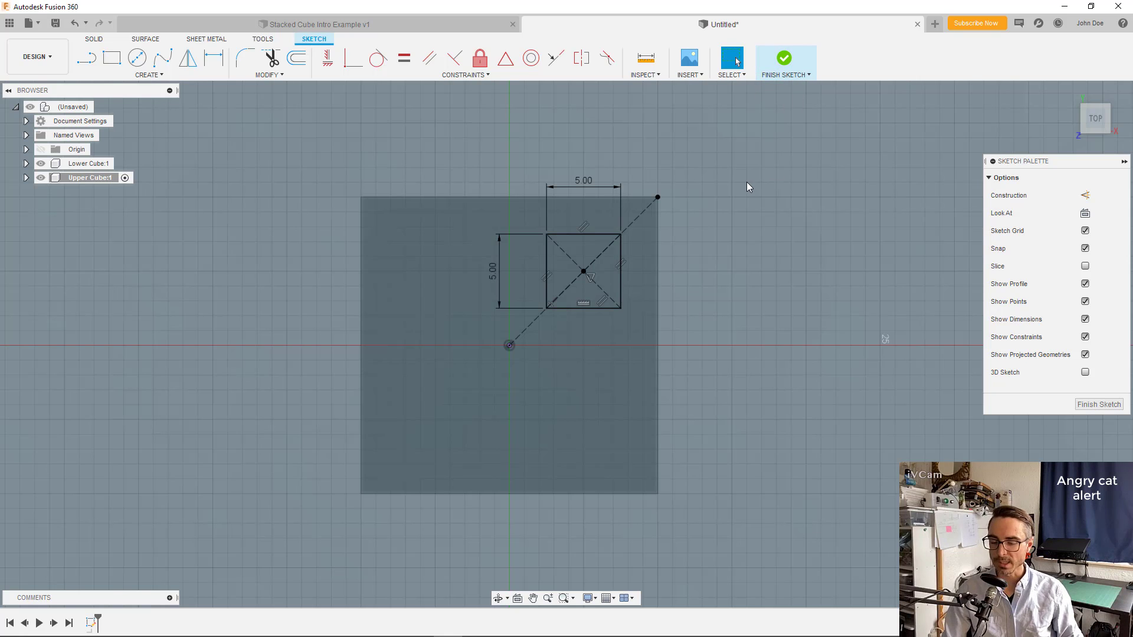
Step: Extrude the small square profile upward as a new body to form the upper cube
key(e)
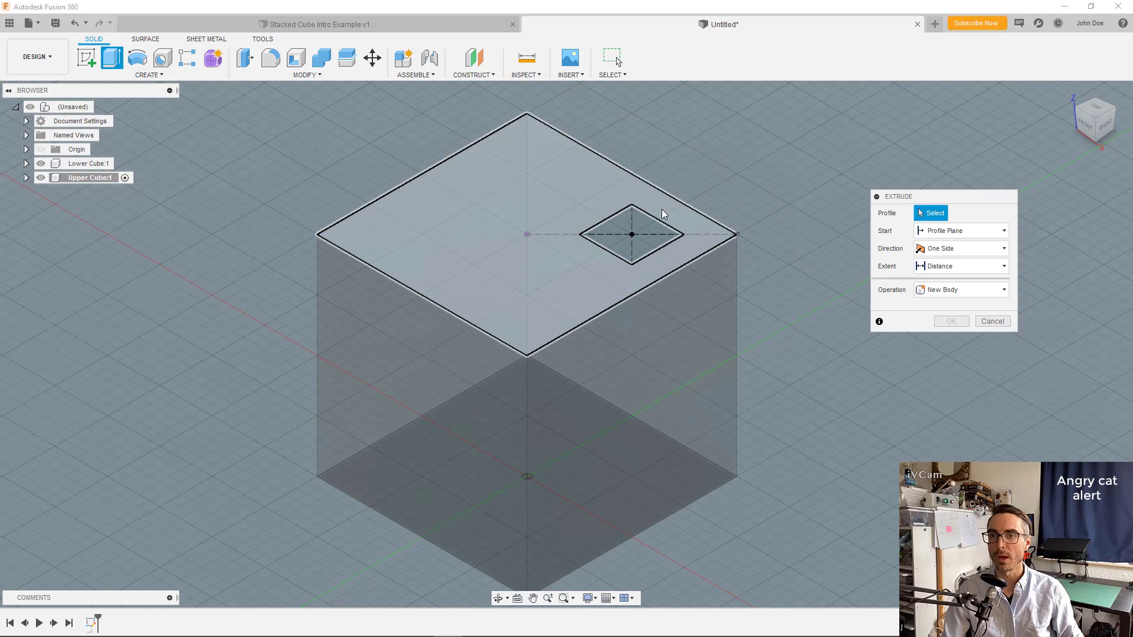
click(643, 224)
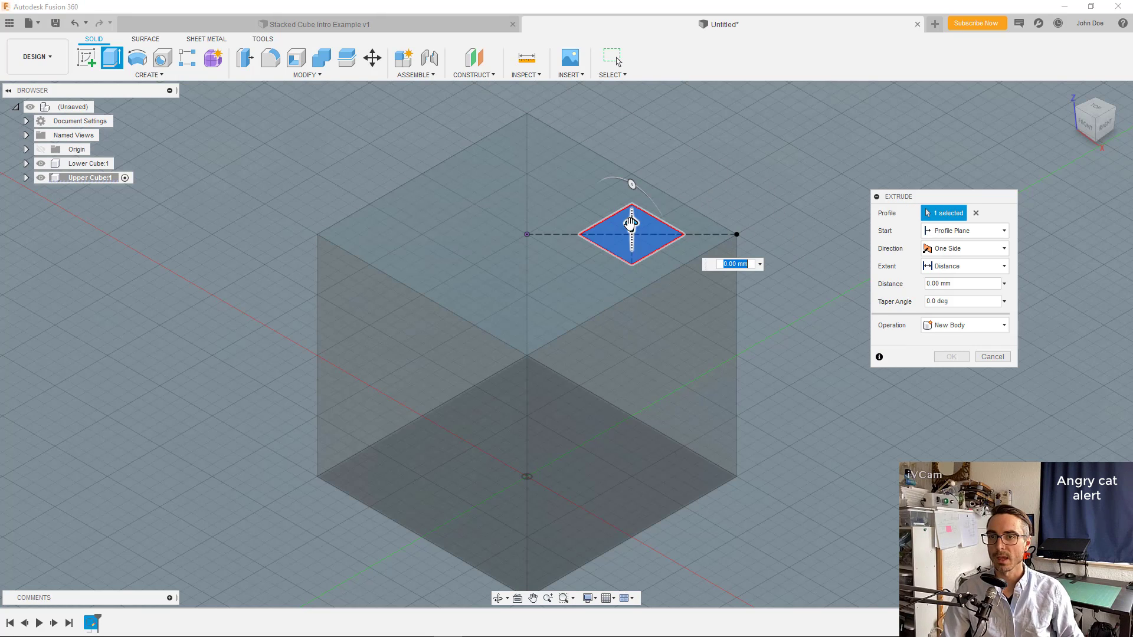
drag(630, 228, 631, 184)
key(Return)
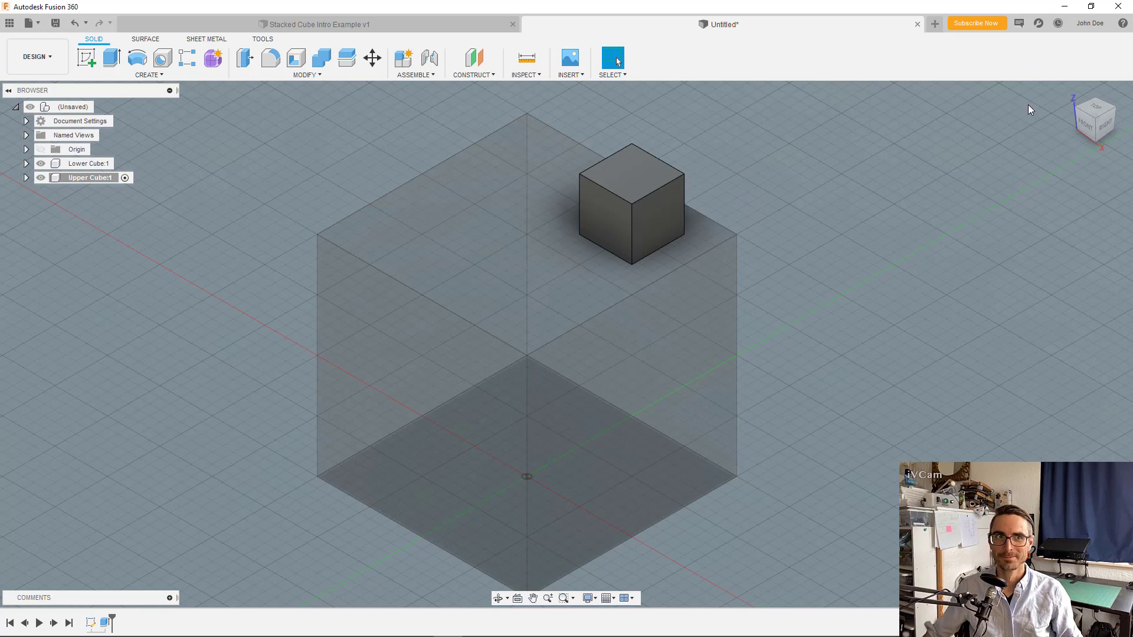
Step: Activate the top-level assembly to view both cubes, then compare with the Stacked Cube Intro Example v1 design and return
scroll(809, 251, up, 1)
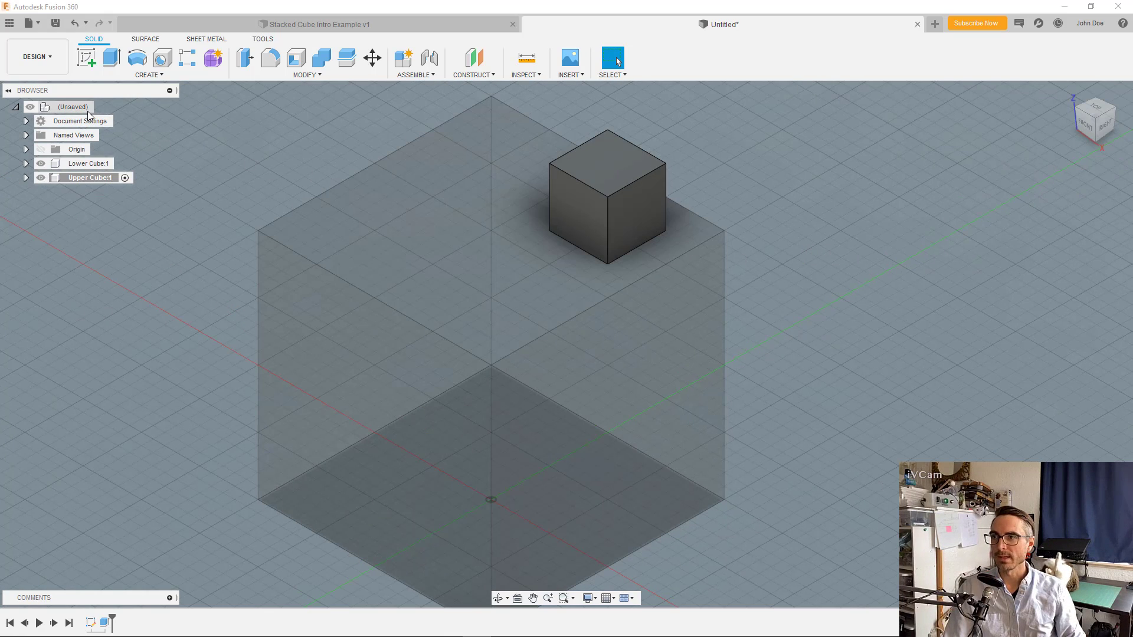
click(102, 107)
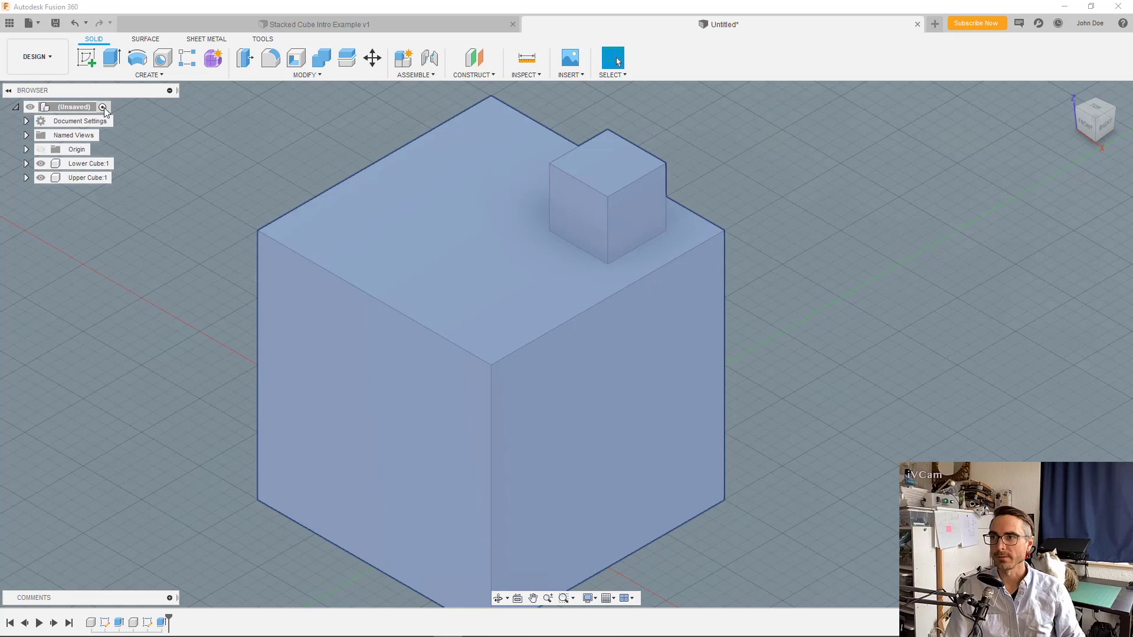
click(225, 219)
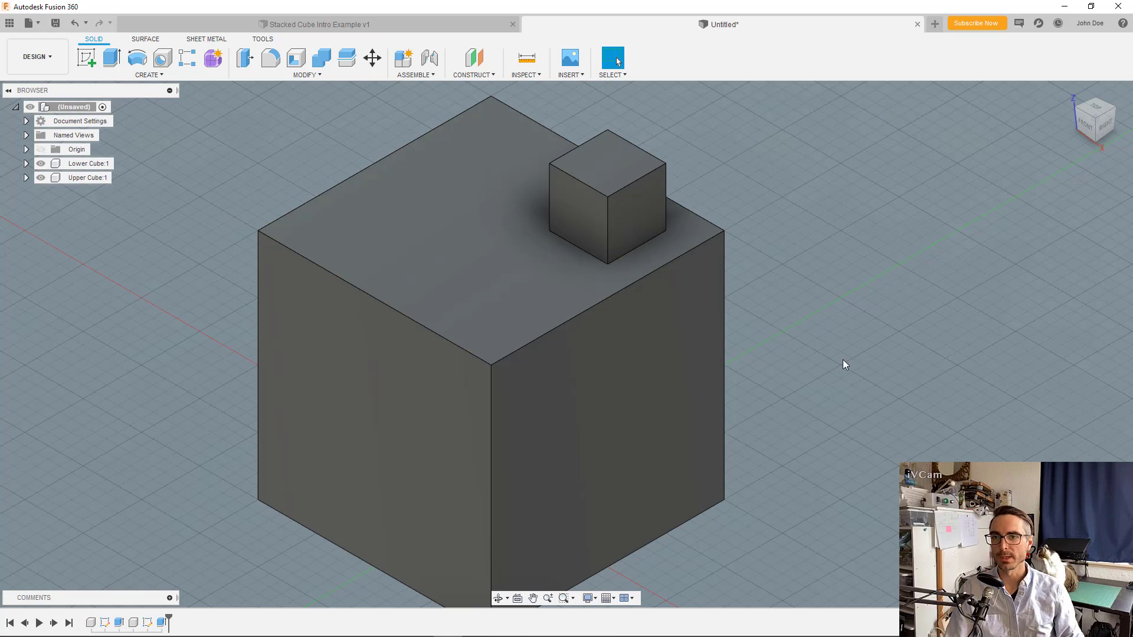
click(388, 28)
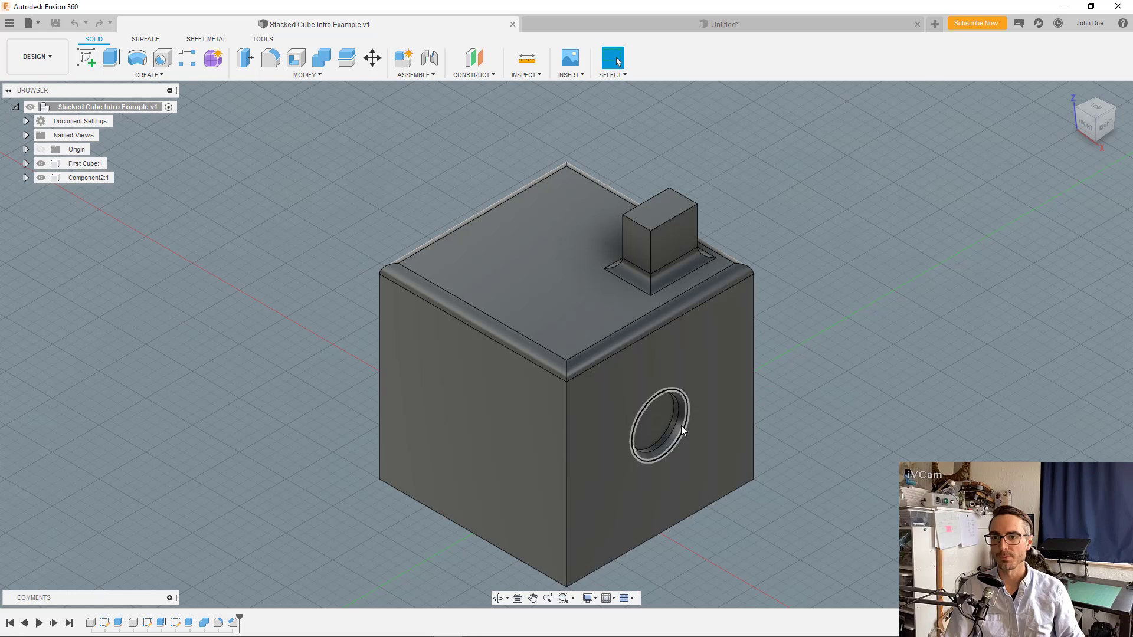
click(741, 22)
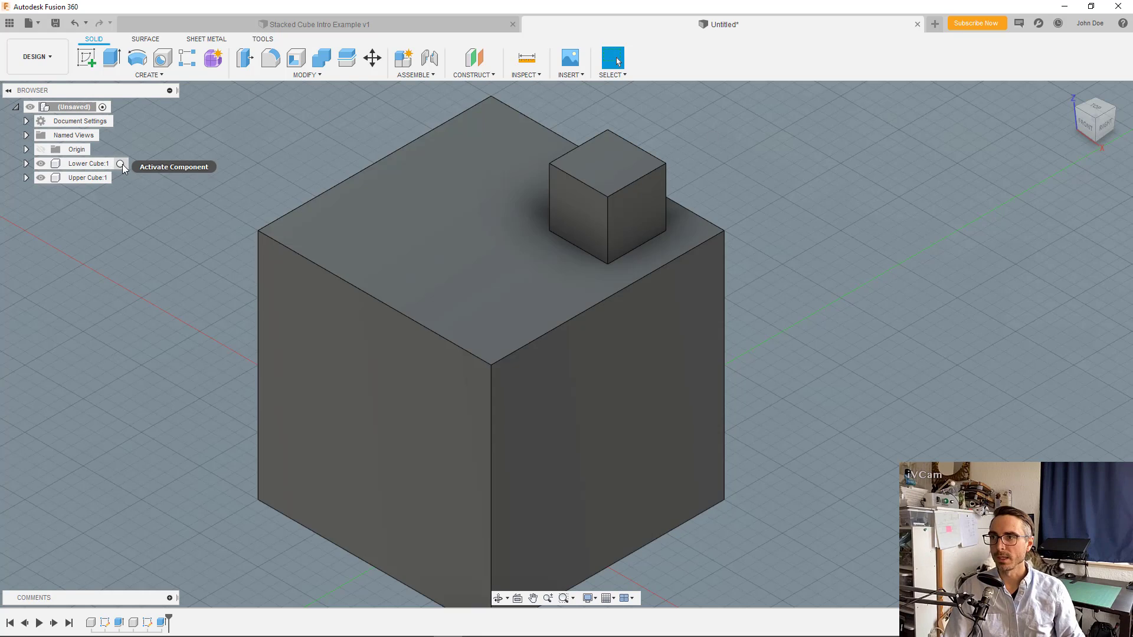
Step: Activate the Upper Cube component and start a sketch on the large cube's right side face
click(122, 164)
click(118, 177)
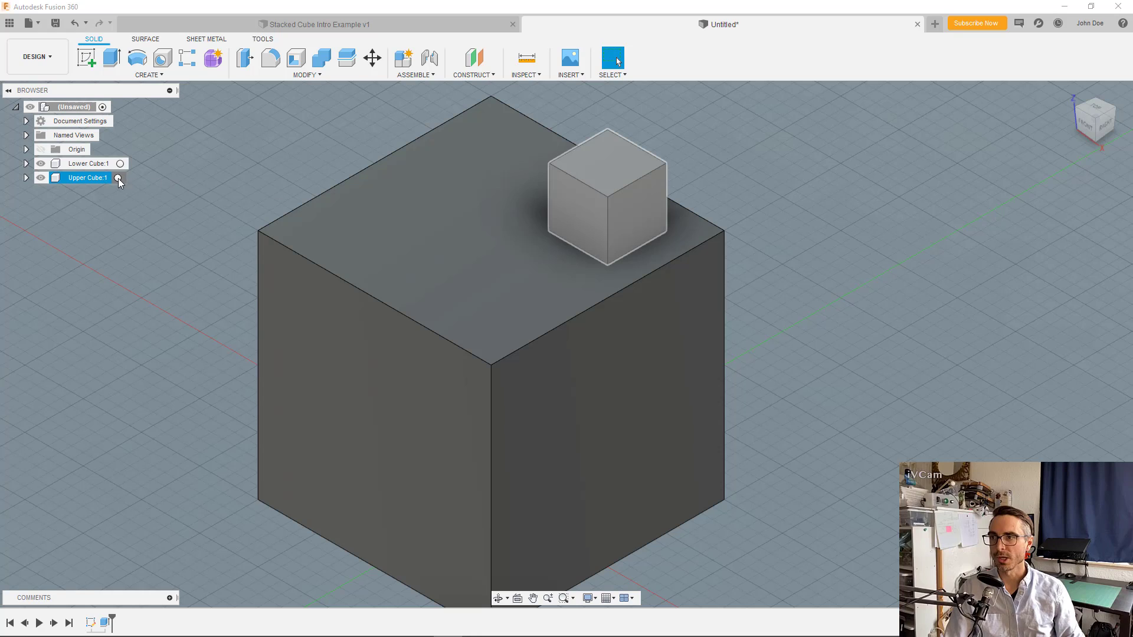
click(118, 178)
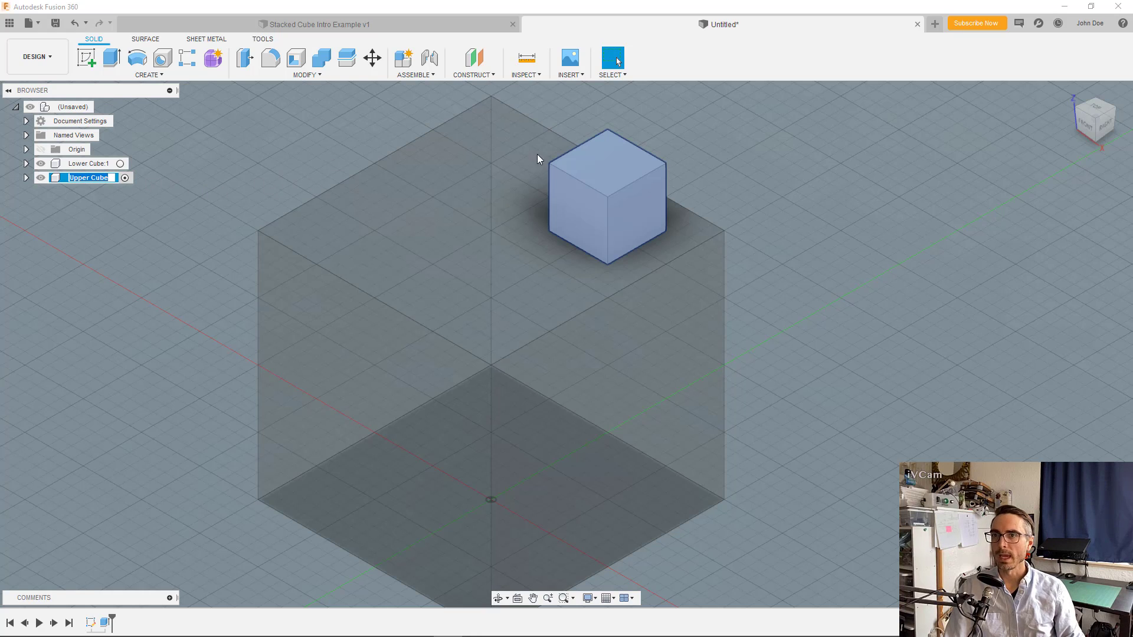
click(736, 169)
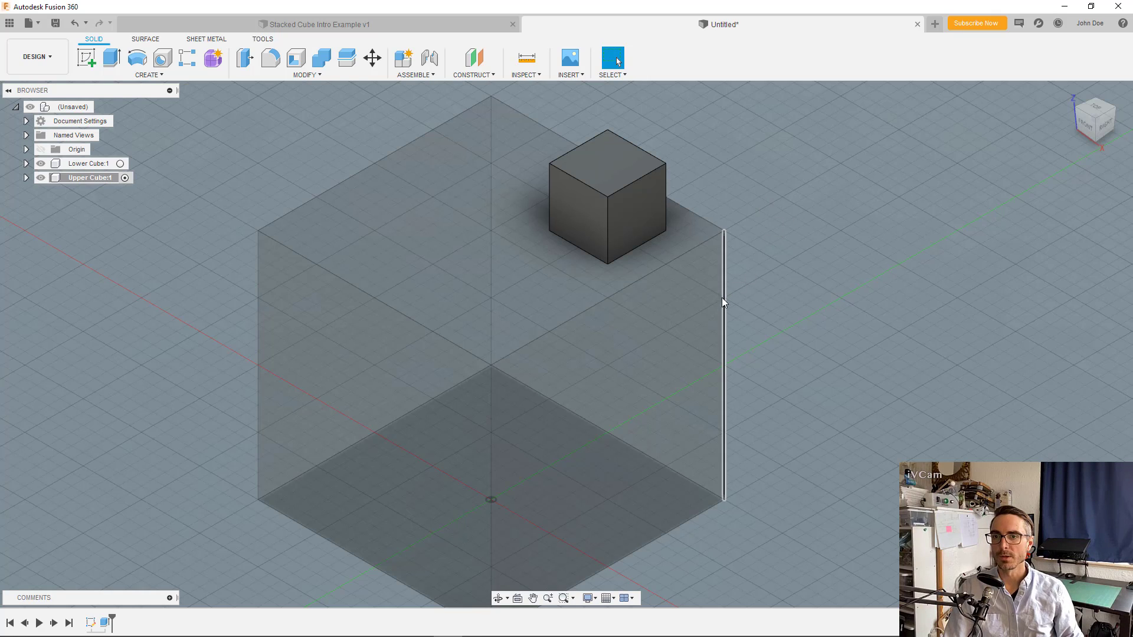
click(91, 60)
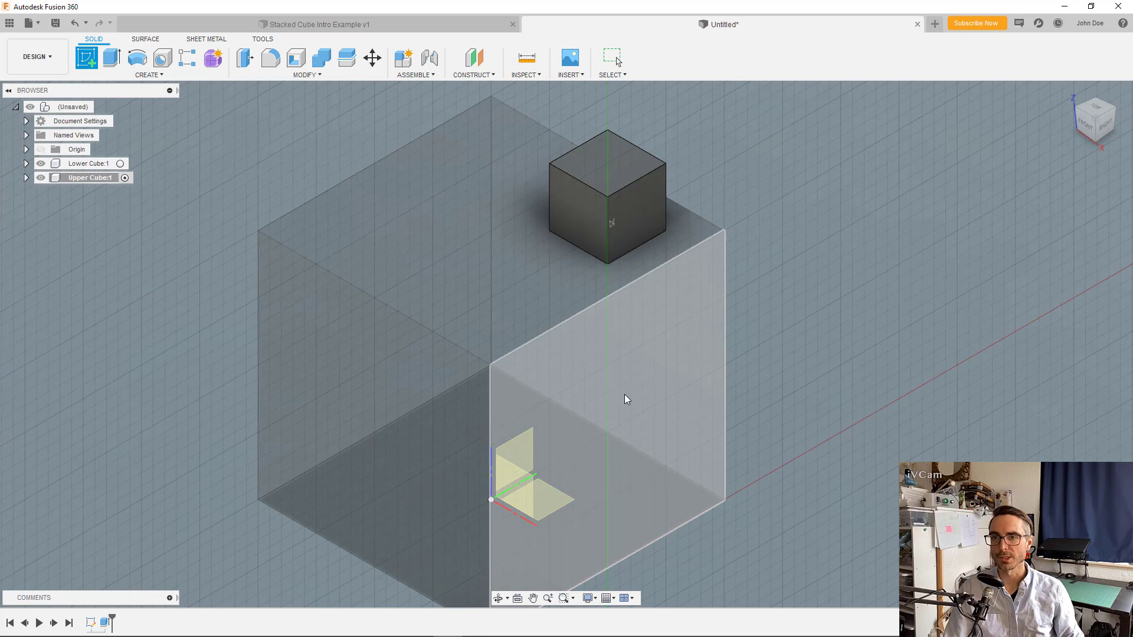
click(622, 392)
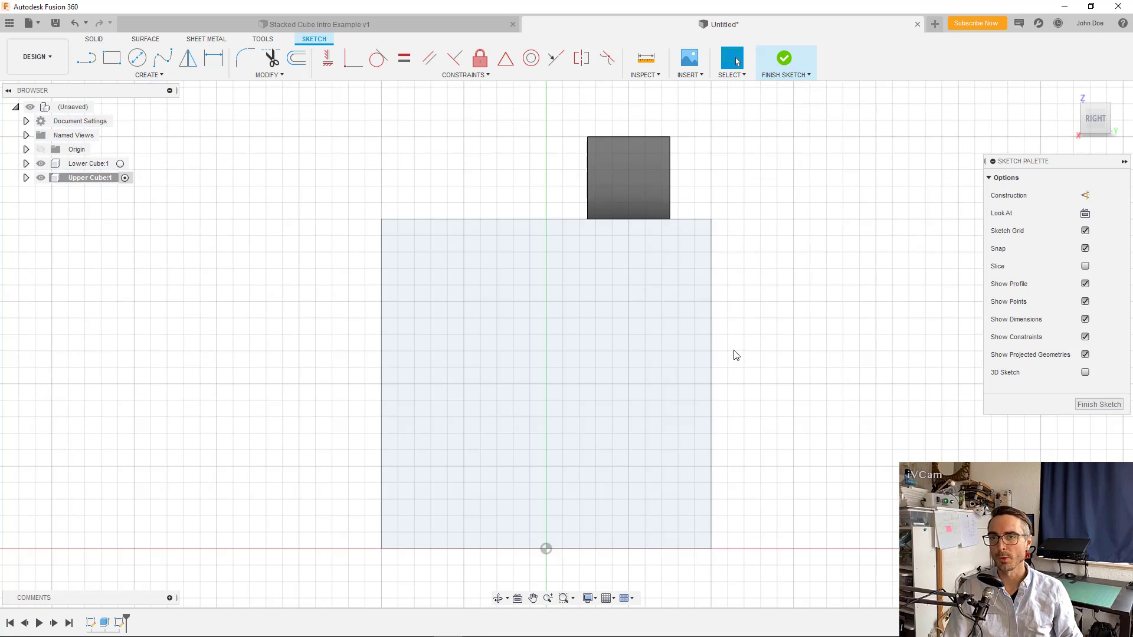
Step: Draw a 5 mm diameter circle at the centre of the large cube's right side face
click(137, 57)
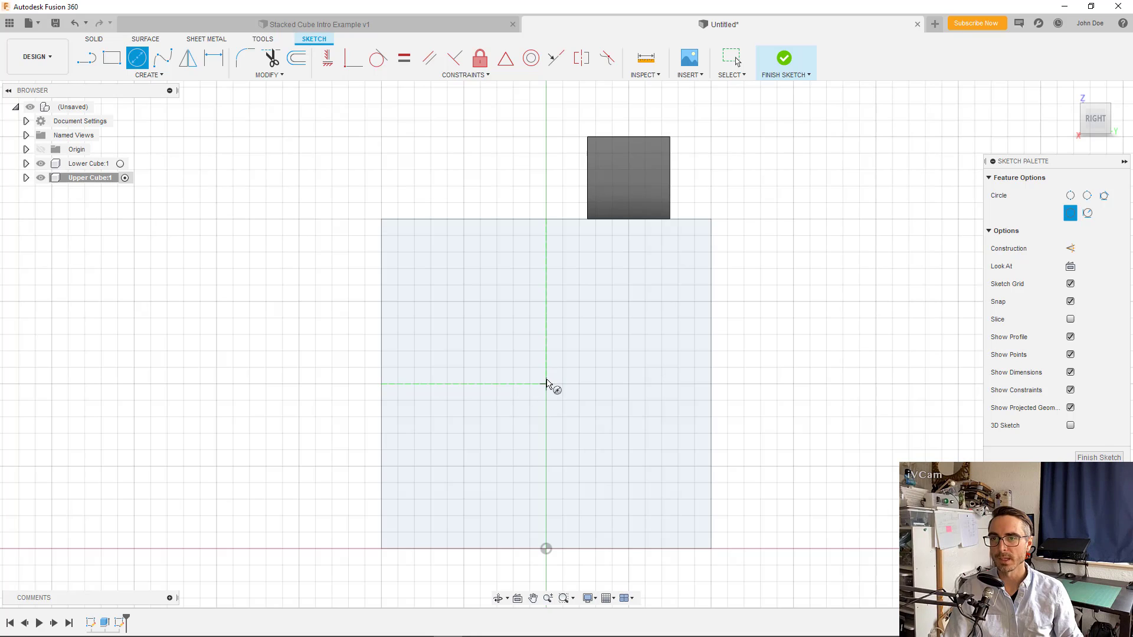
middle_drag(543, 369, 553, 372)
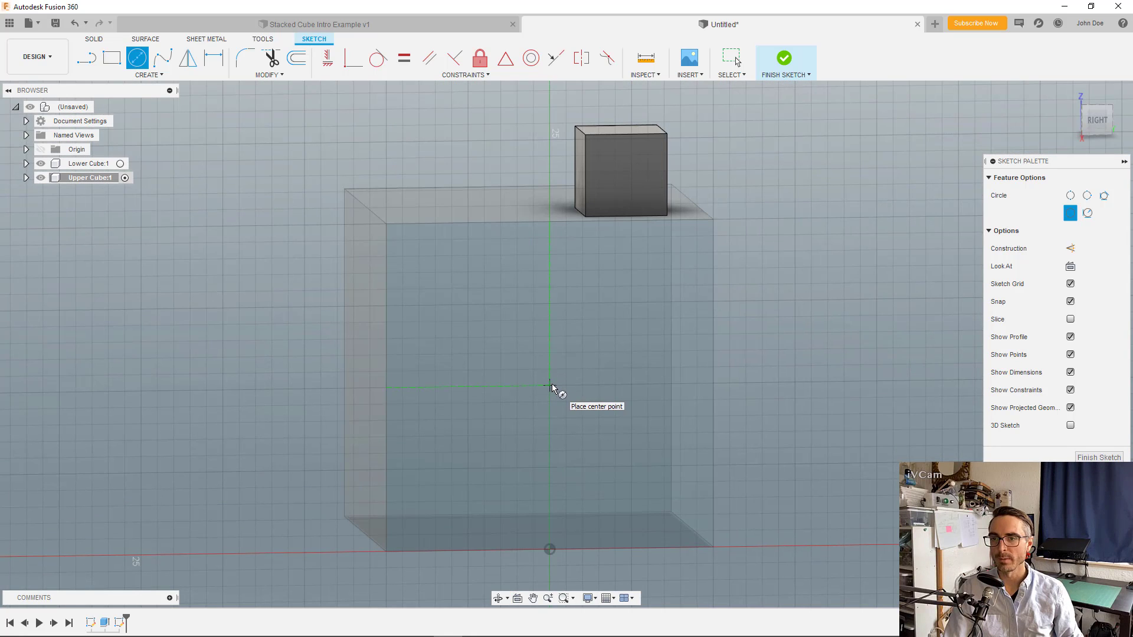
click(549, 385)
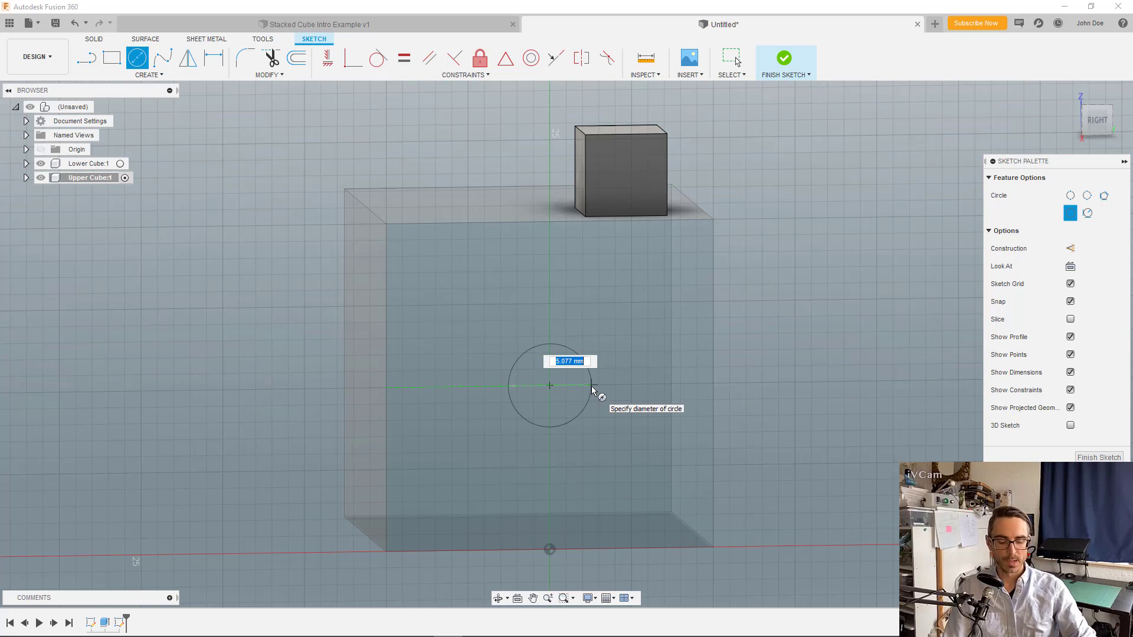
text(5)
key(Return)
key(Return)
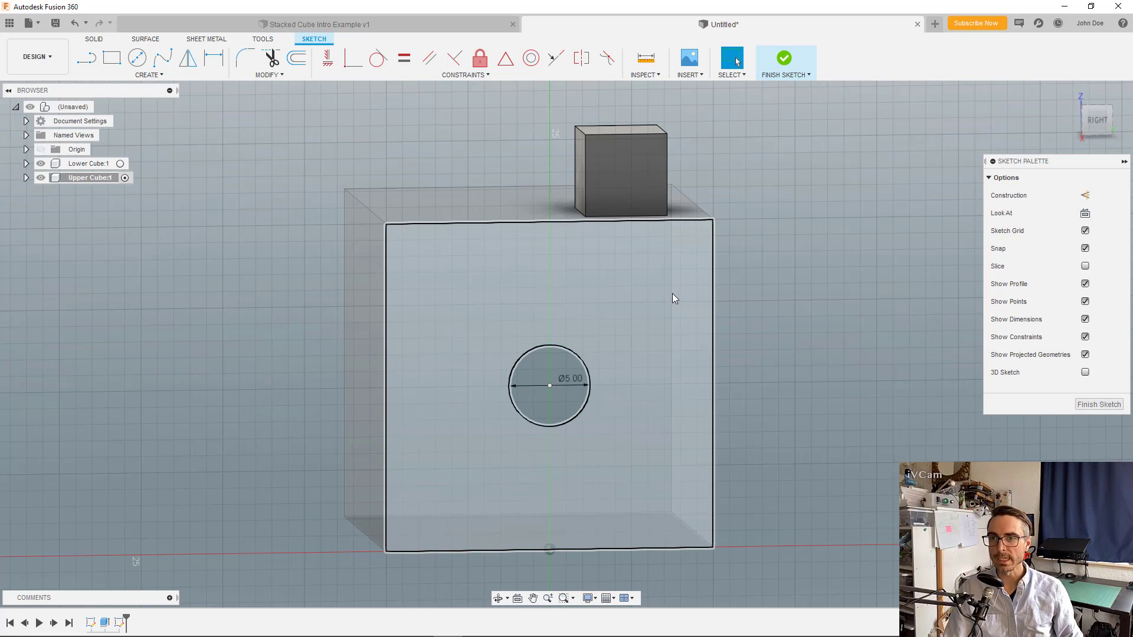
Step: Extrude only the circle profile by -1 mm into the large cube as a new body
key(e)
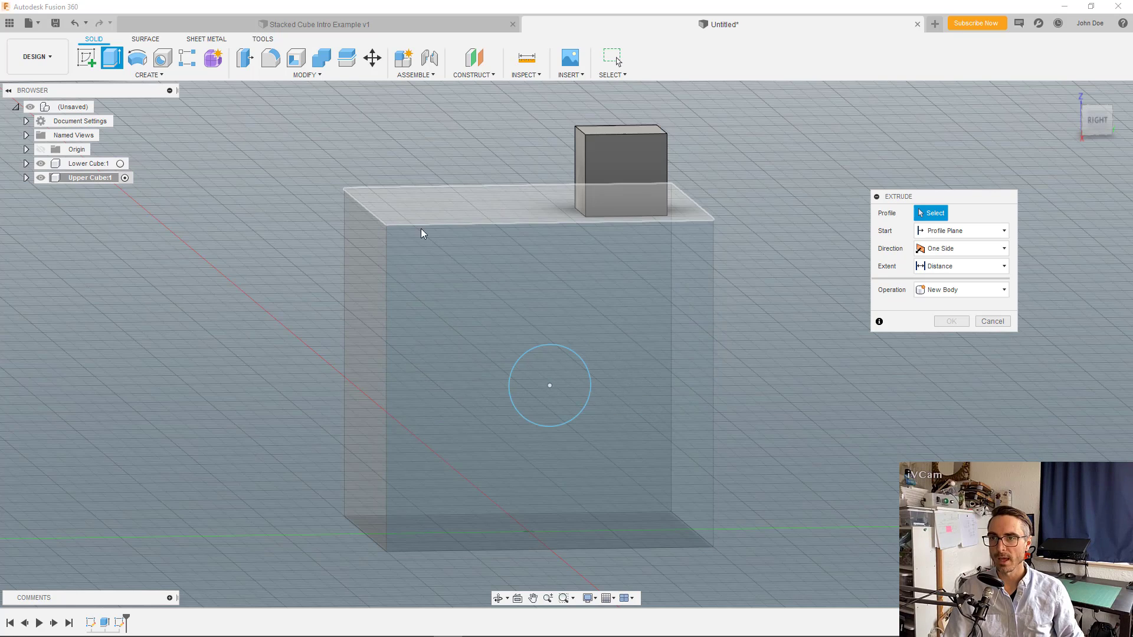
click(558, 369)
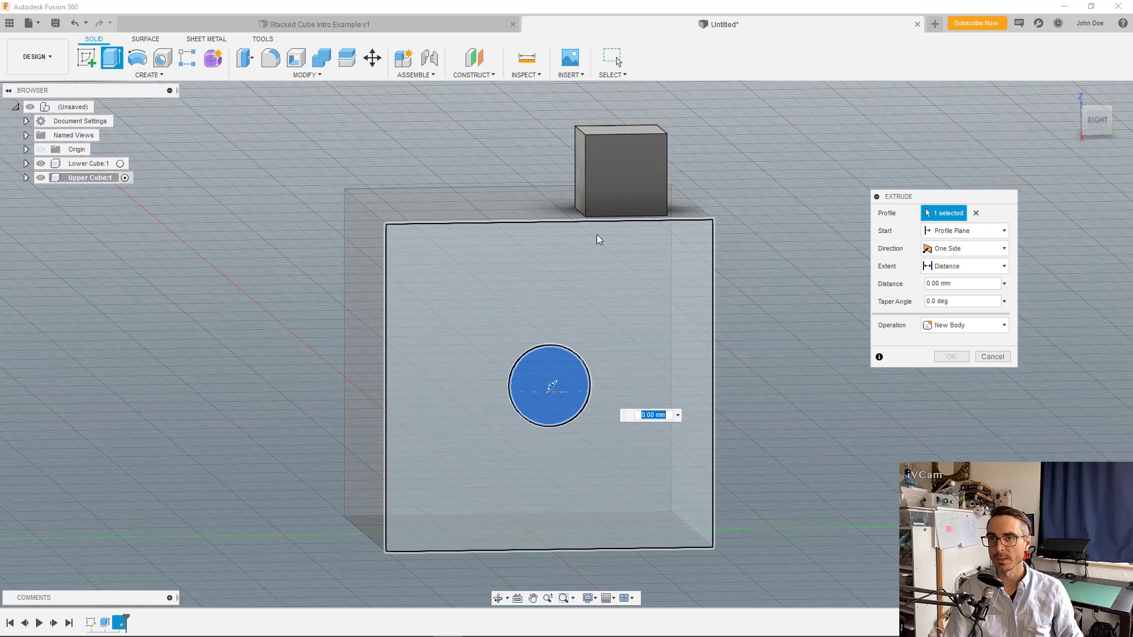
click(560, 317)
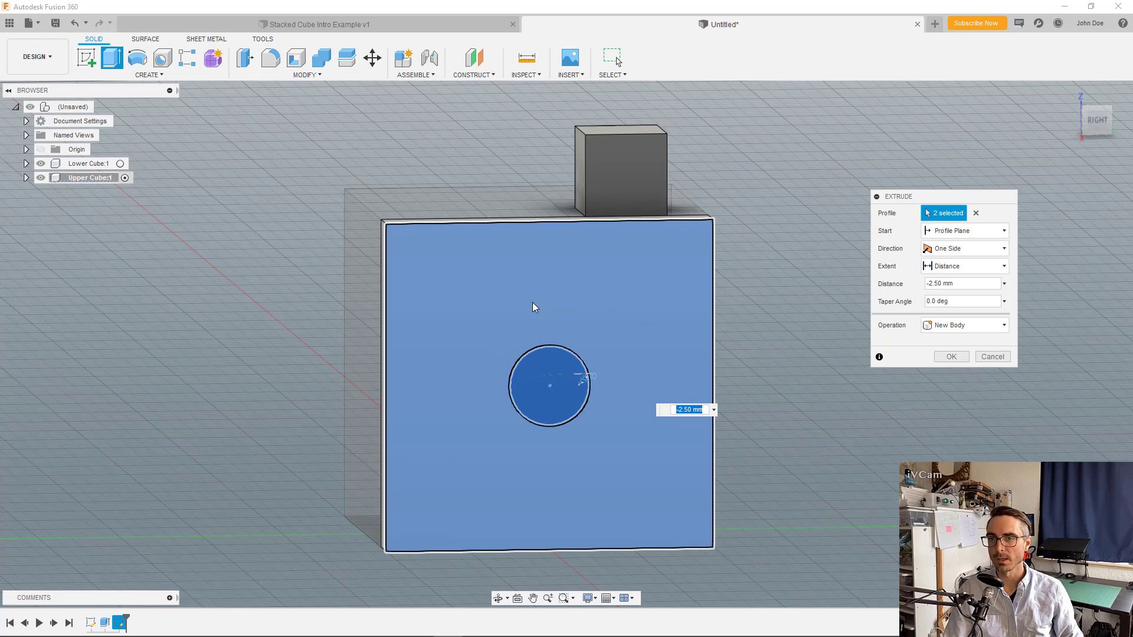
click(554, 302)
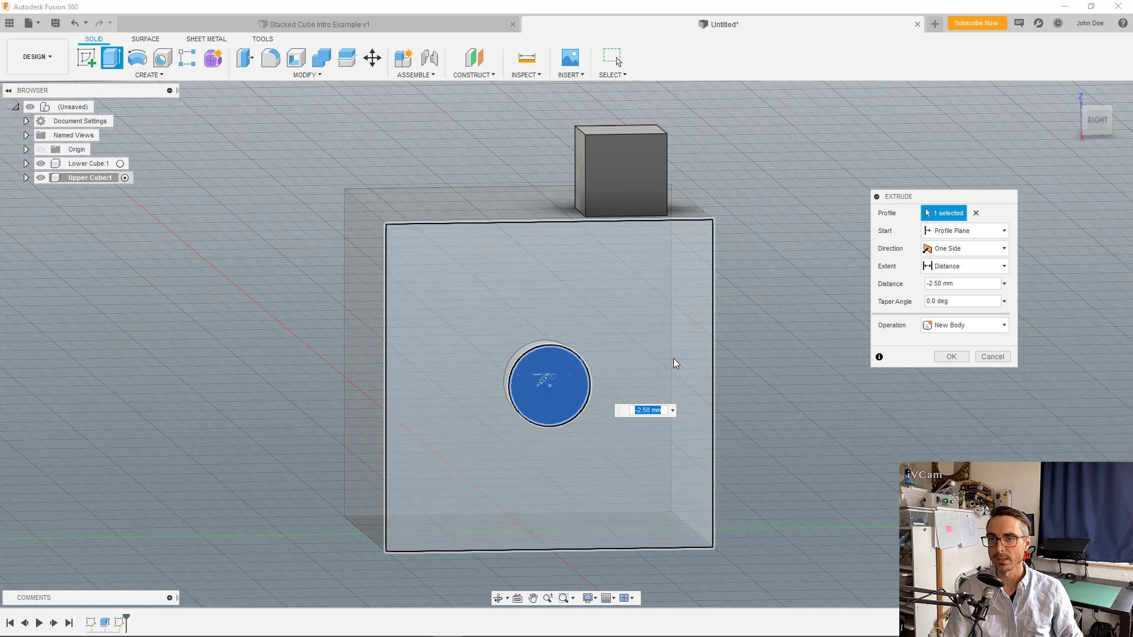
mouse_move(553, 380)
mouse_down()
mouse_move(568, 397)
mouse_move(513, 345)
mouse_move(571, 397)
mouse_move(542, 372)
mouse_up()
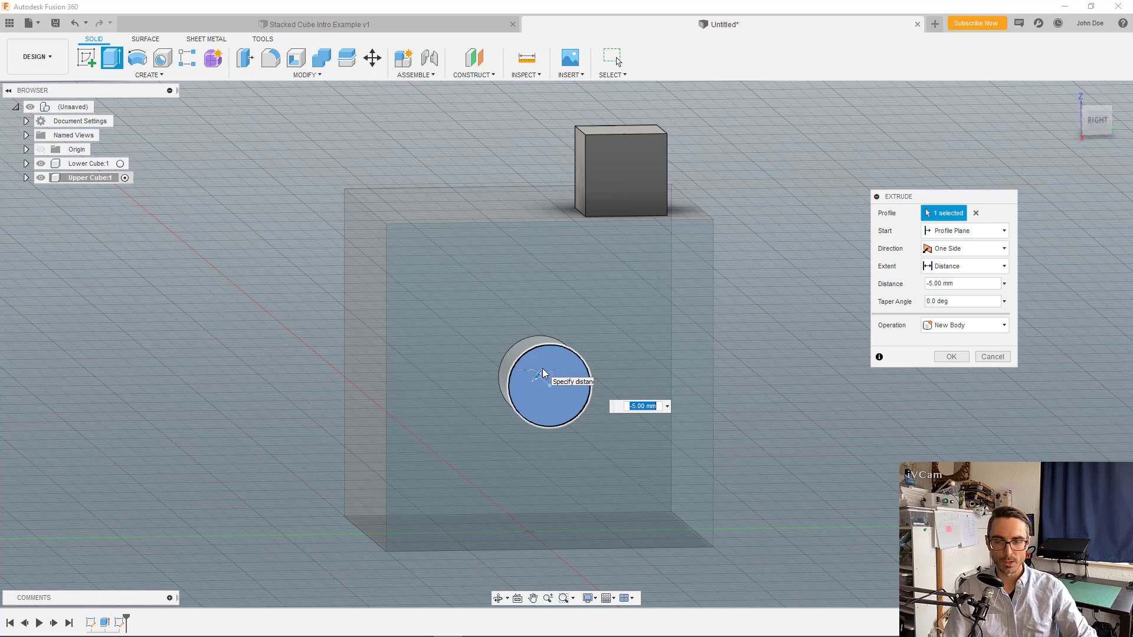
text(-1)
key(Return)
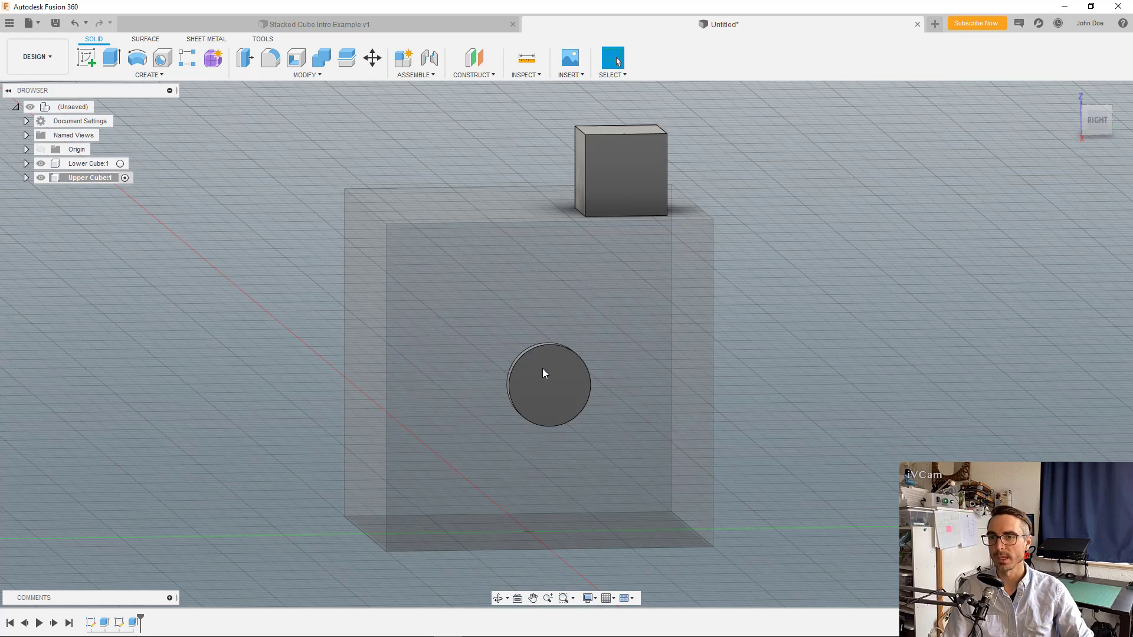
Step: Activate the top-level assembly and hide the Lower Cube to inspect the disc extruded from the circle
shift+middle_drag(291, 279, 310, 281)
shift+middle_drag(287, 181, 279, 144)
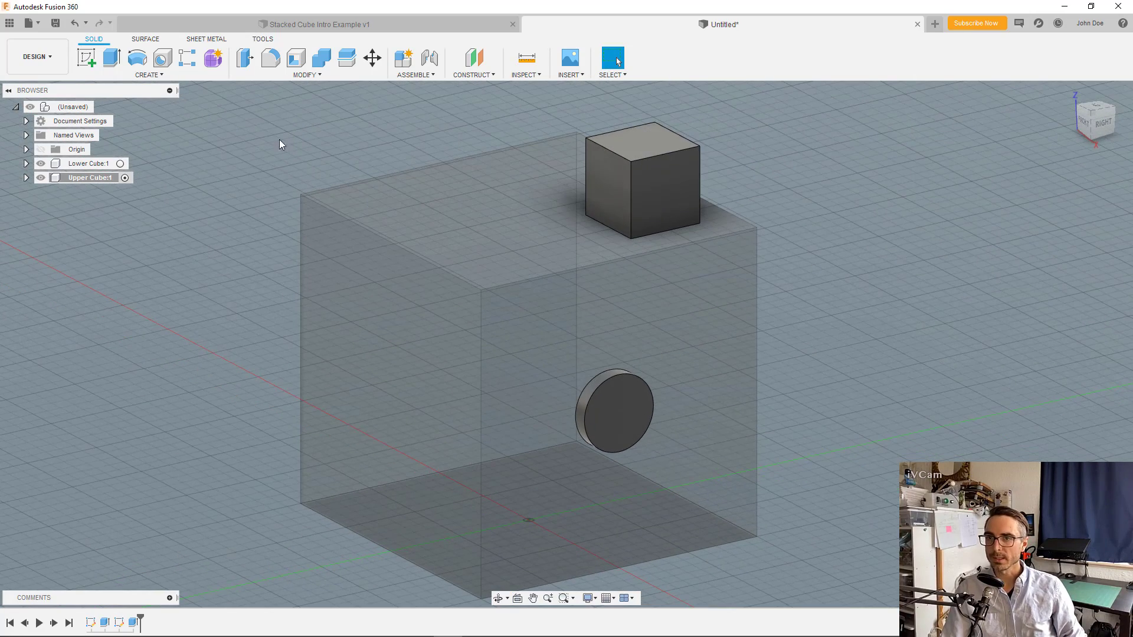
click(101, 106)
click(217, 315)
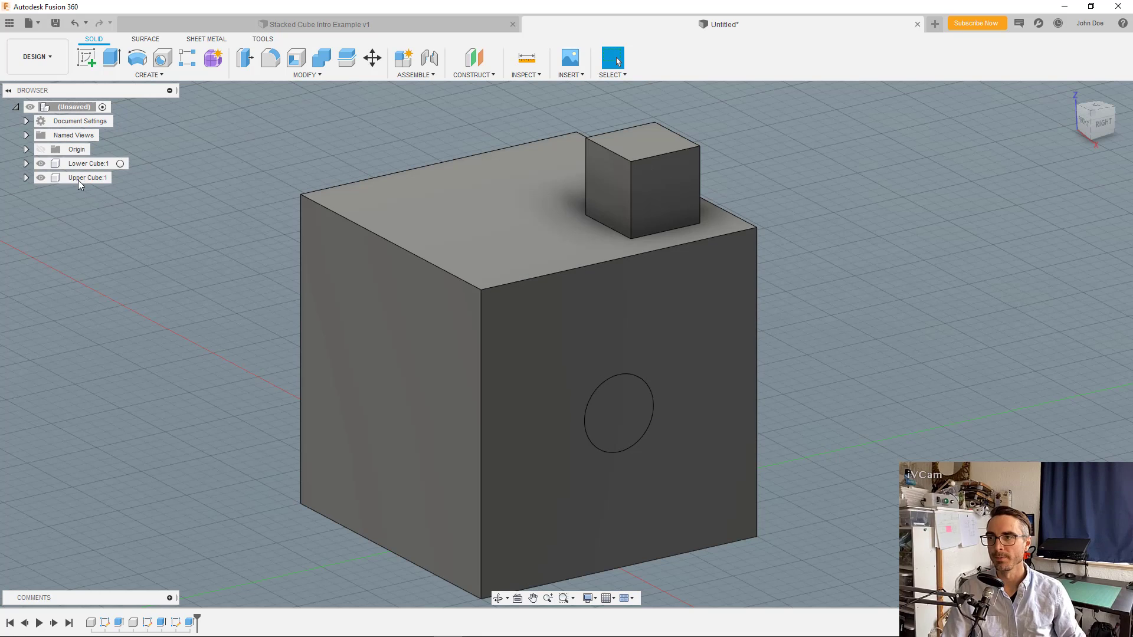
click(41, 165)
mouse_move(535, 354)
shift+middle_down()
mouse_move(559, 348)
mouse_move(531, 355)
shift+middle_up()
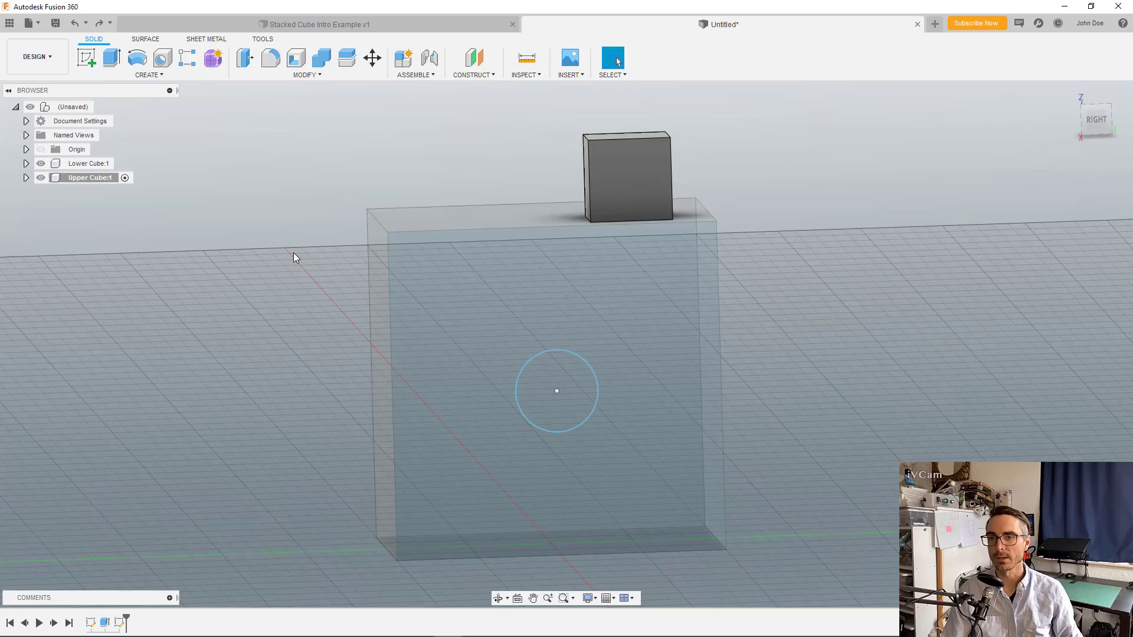
Step: Undo the disc extrusion and the circle sketch made inside the Upper Cube component
key(ctrl+z)
key(ctrl+z)
key(ctrl+z)
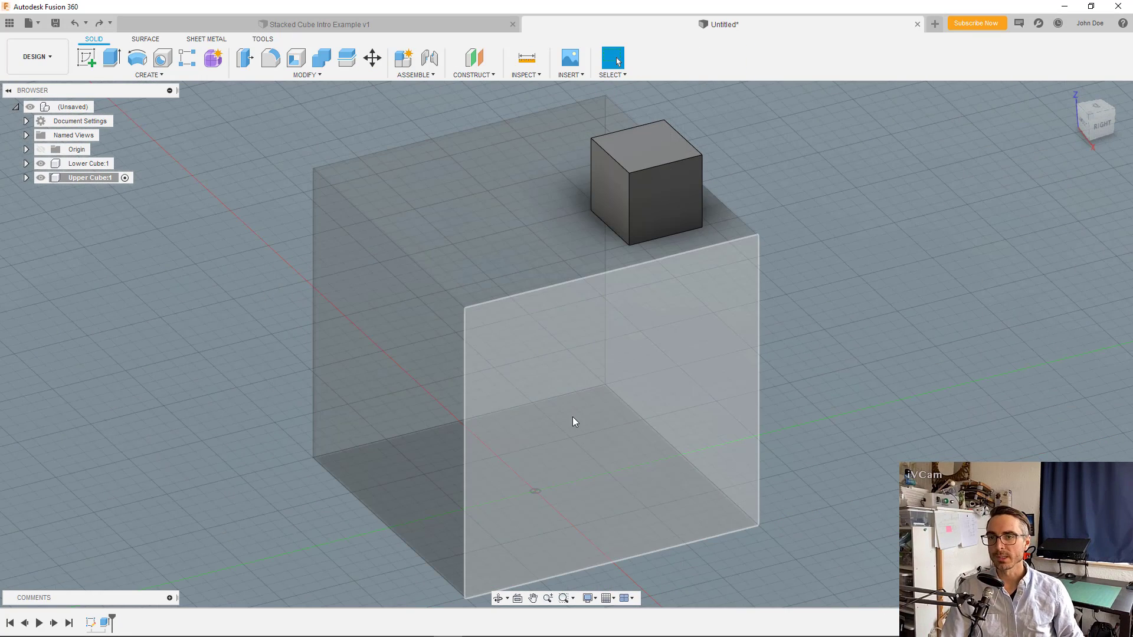
Step: Activate the Lower Cube component and start a sketch on its right side face
click(94, 165)
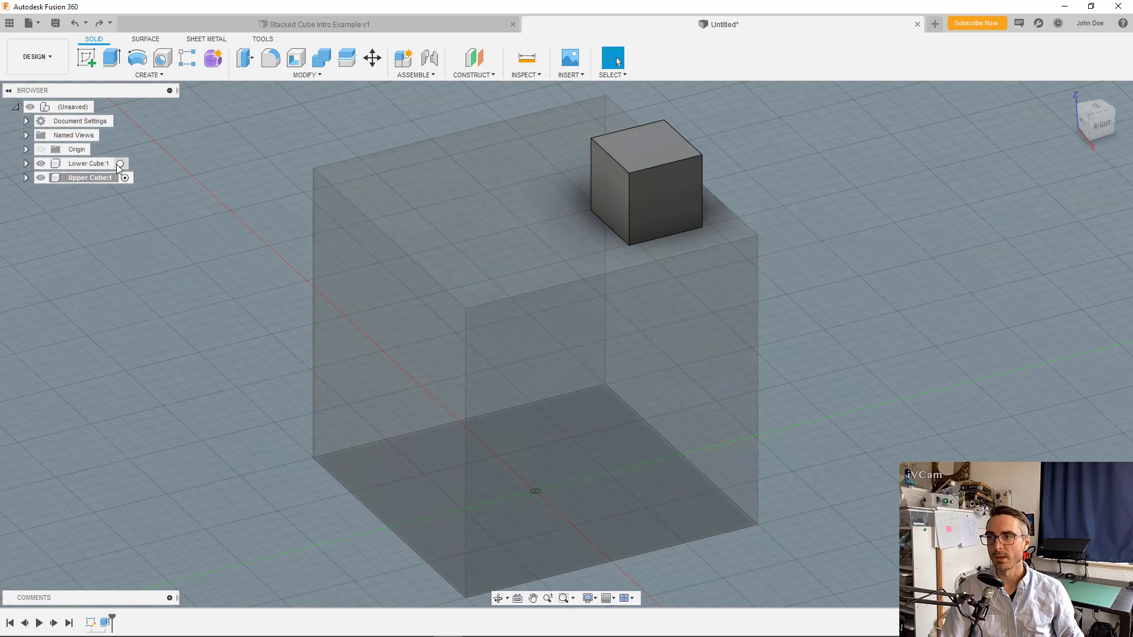
click(121, 164)
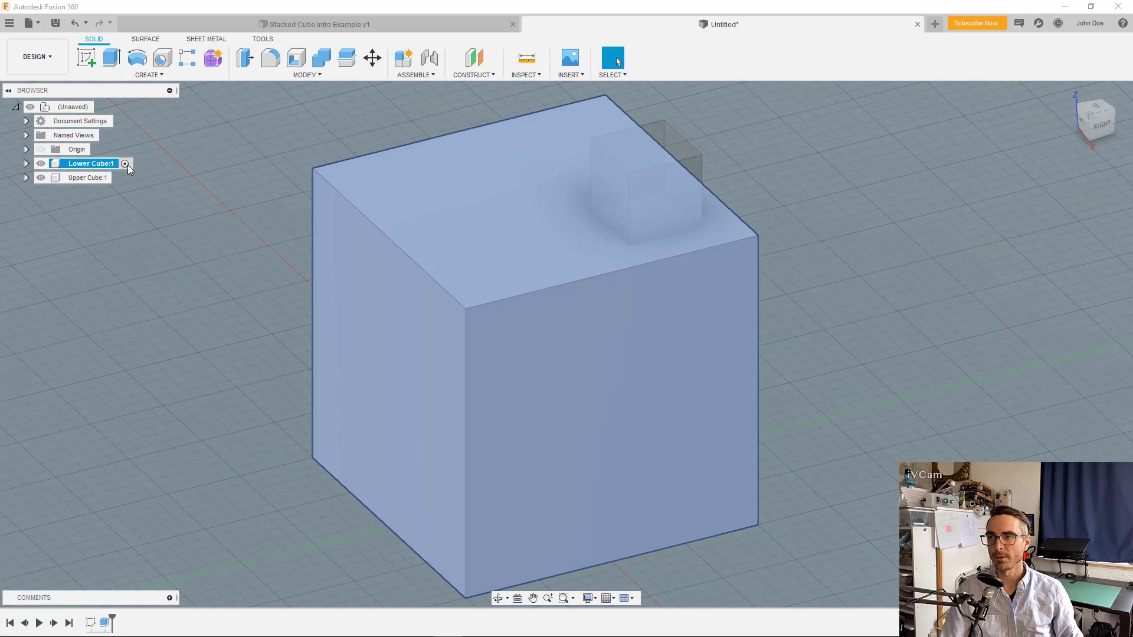
click(234, 183)
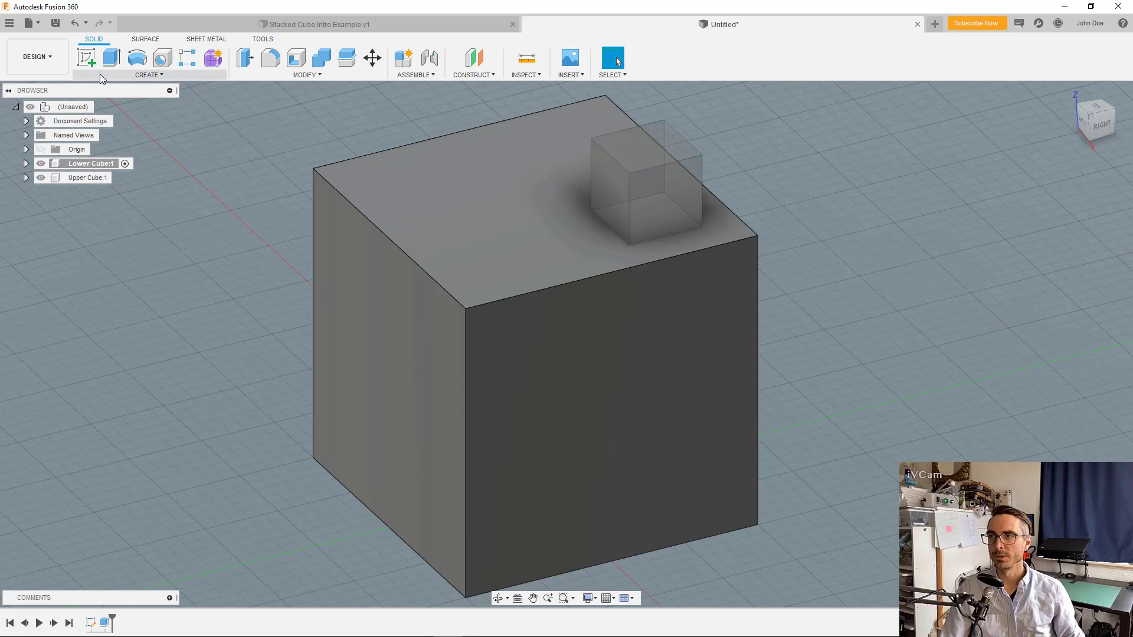
click(87, 57)
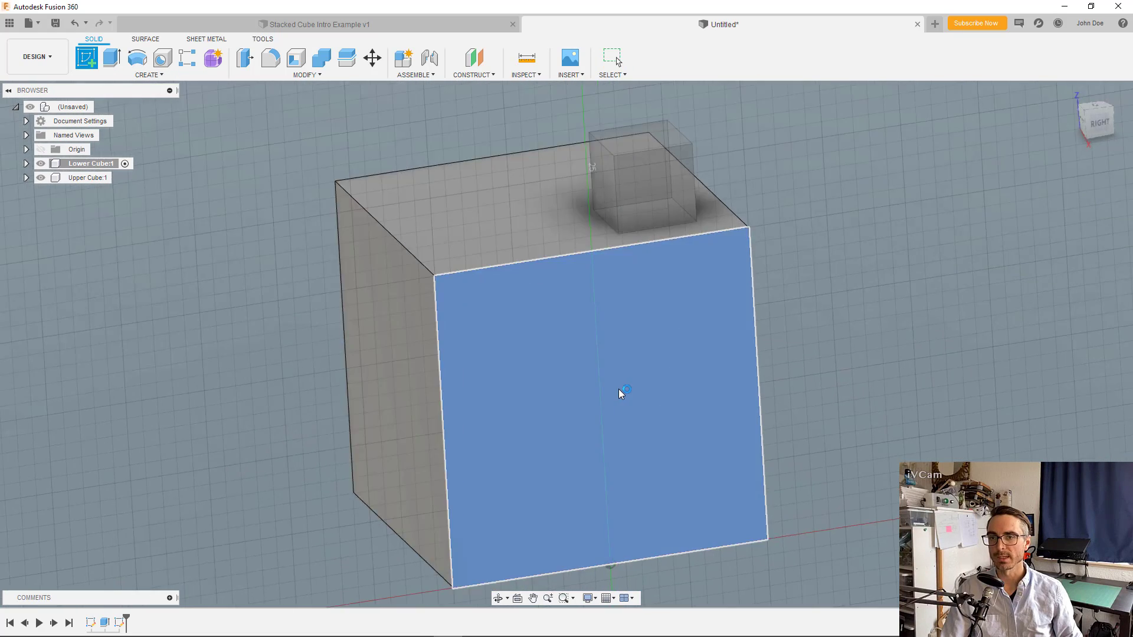
click(618, 388)
Step: Draw a 5 mm diameter circle at the centre of the Lower Cube's right side face
click(137, 57)
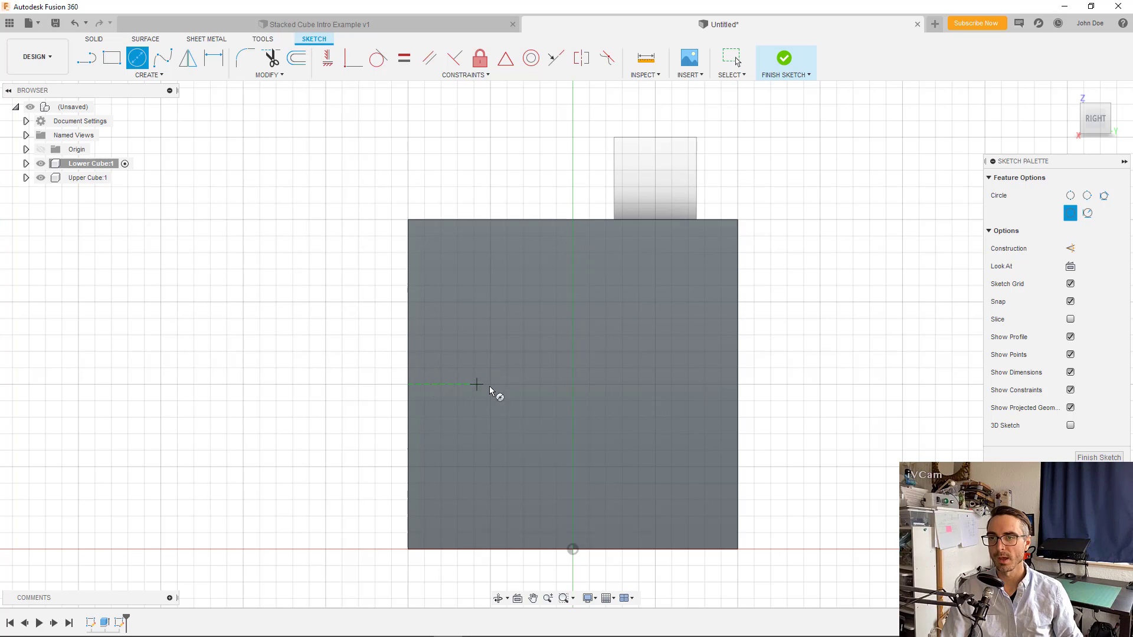
click(572, 384)
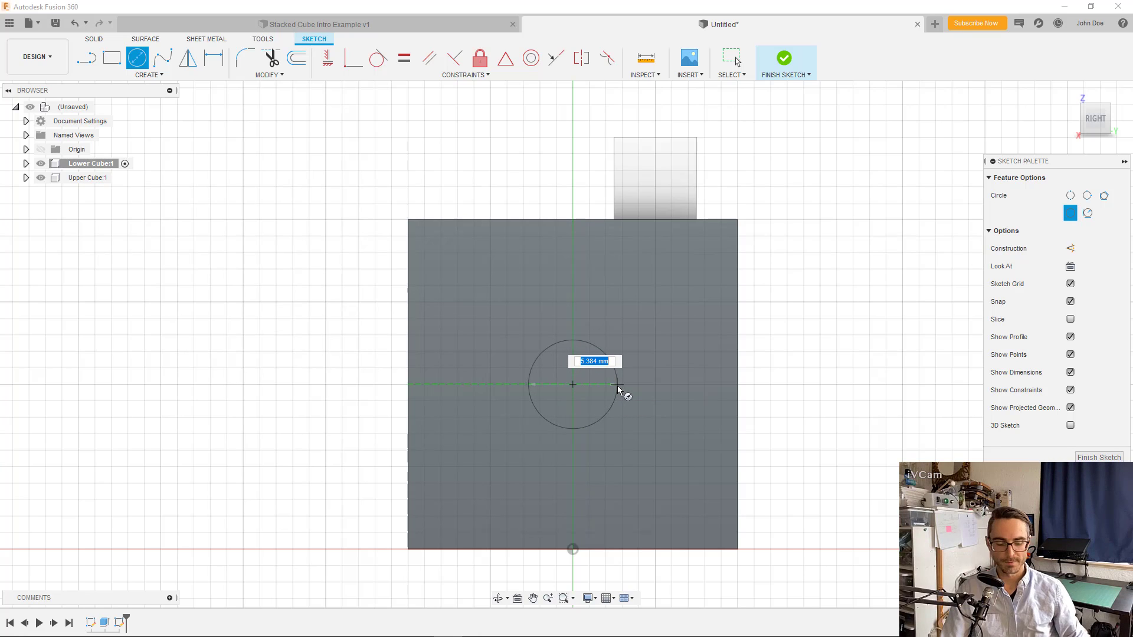
text(5)
key(Return)
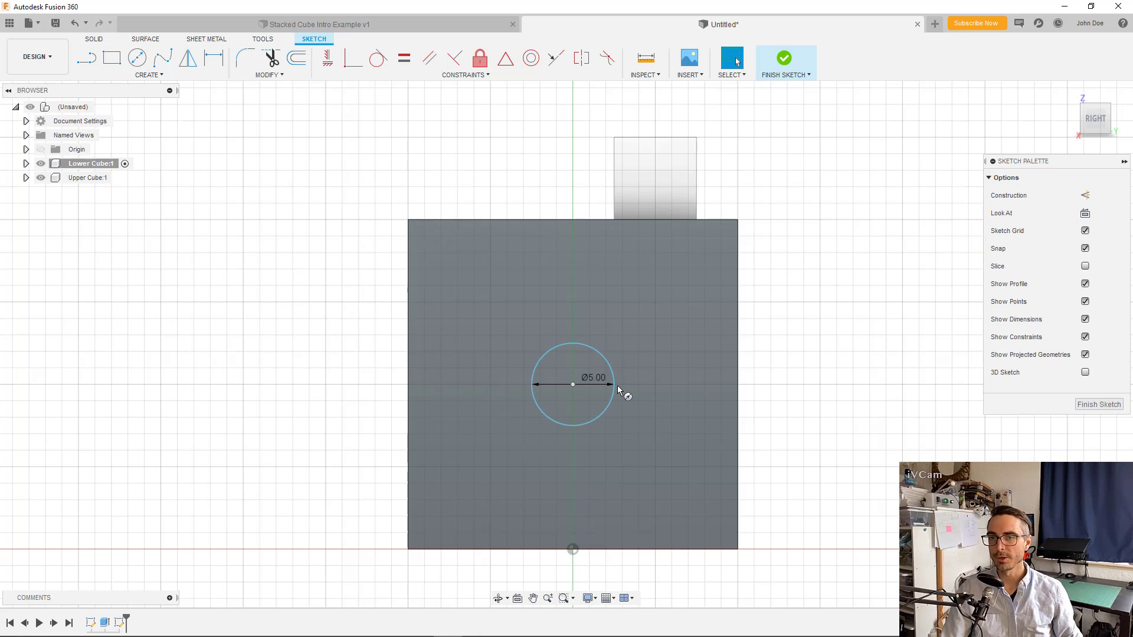
key(Escape)
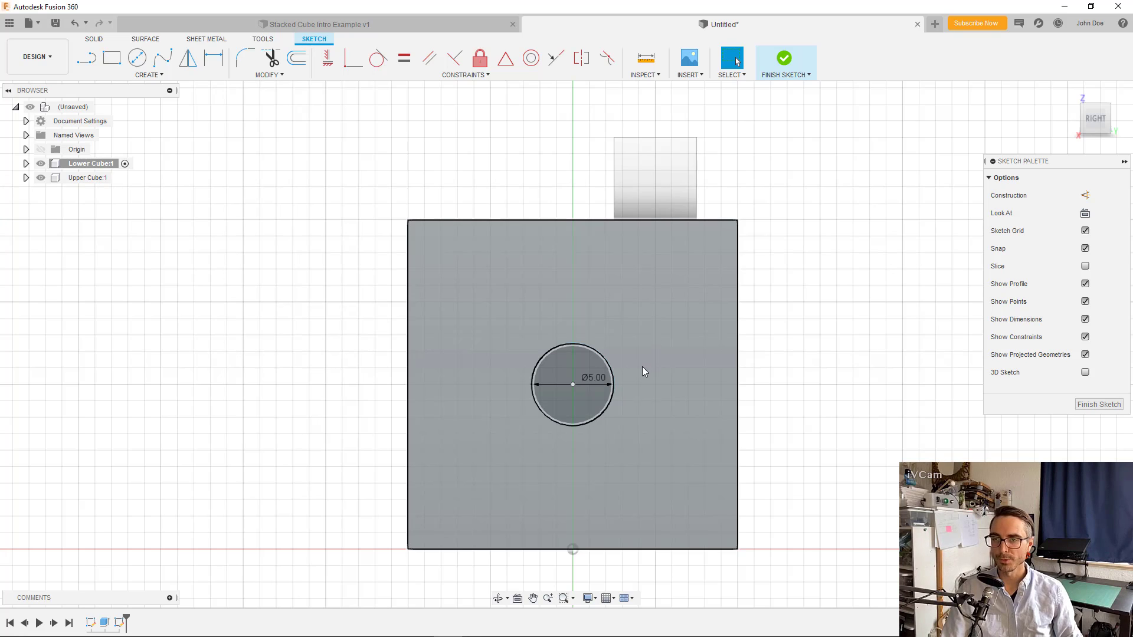
Step: Extrude the circle by -1 mm with the Cut operation to make a round recess in the Lower Cube
key(e)
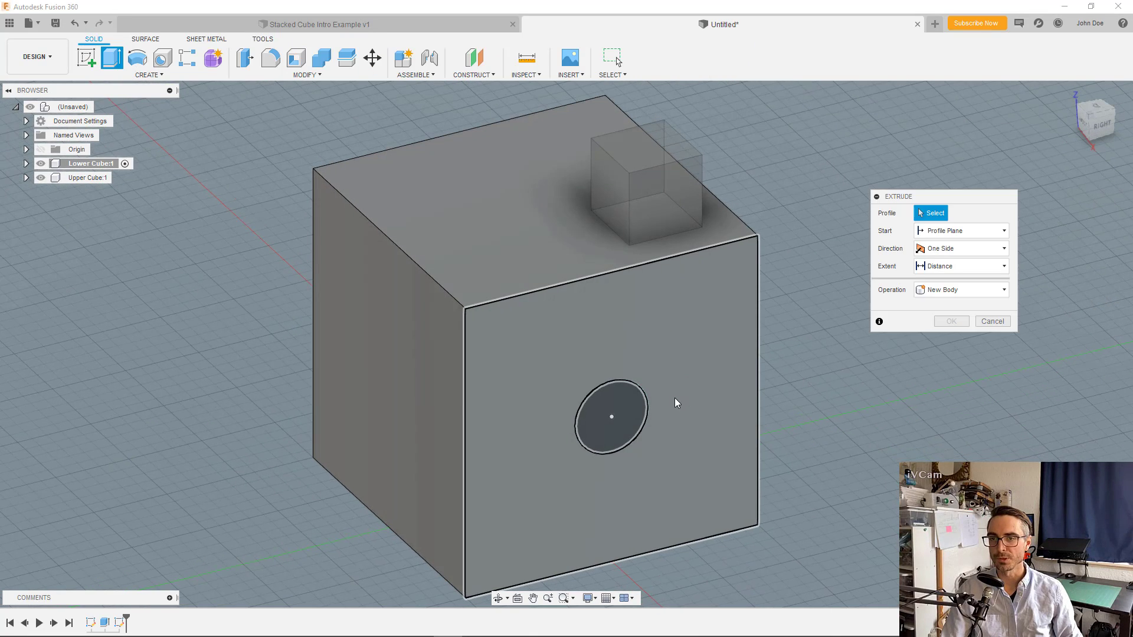
click(625, 402)
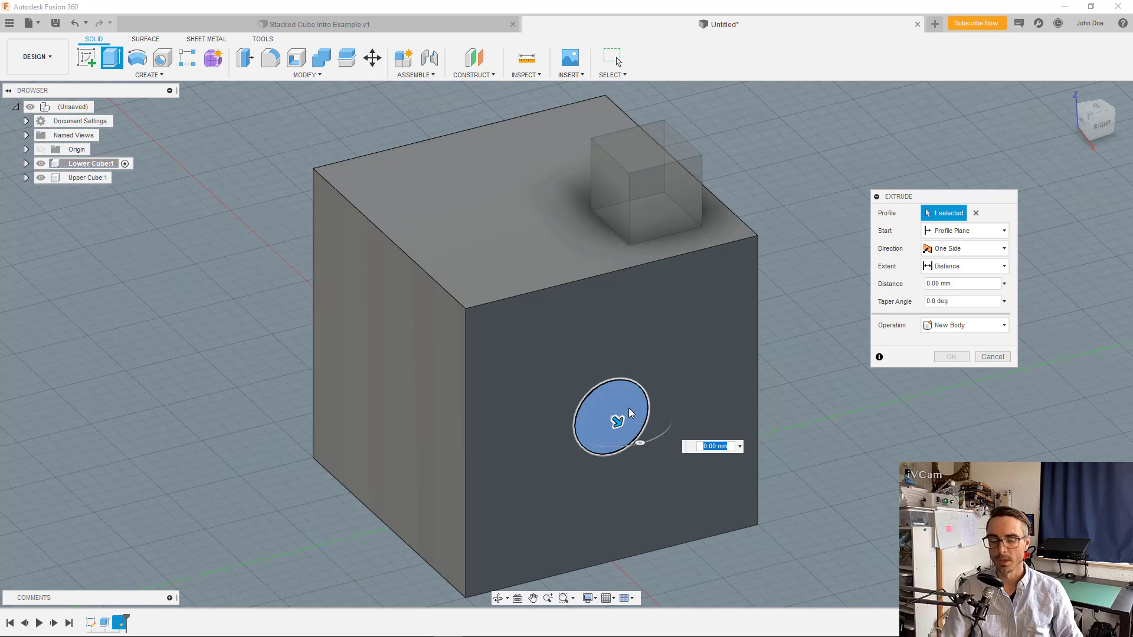
text(-1)
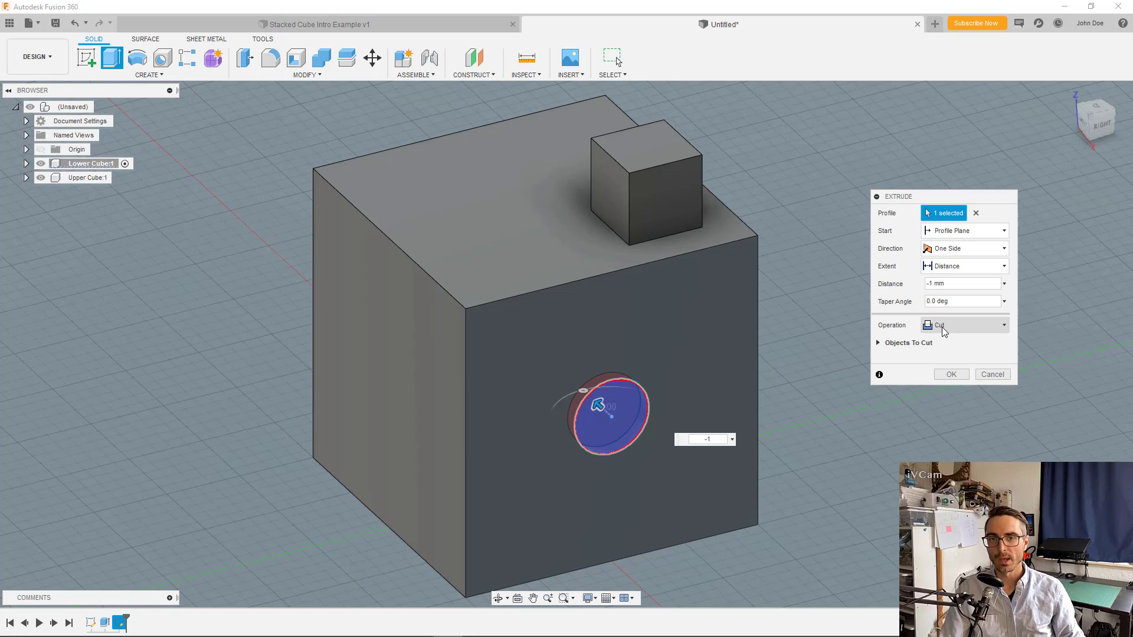
click(986, 328)
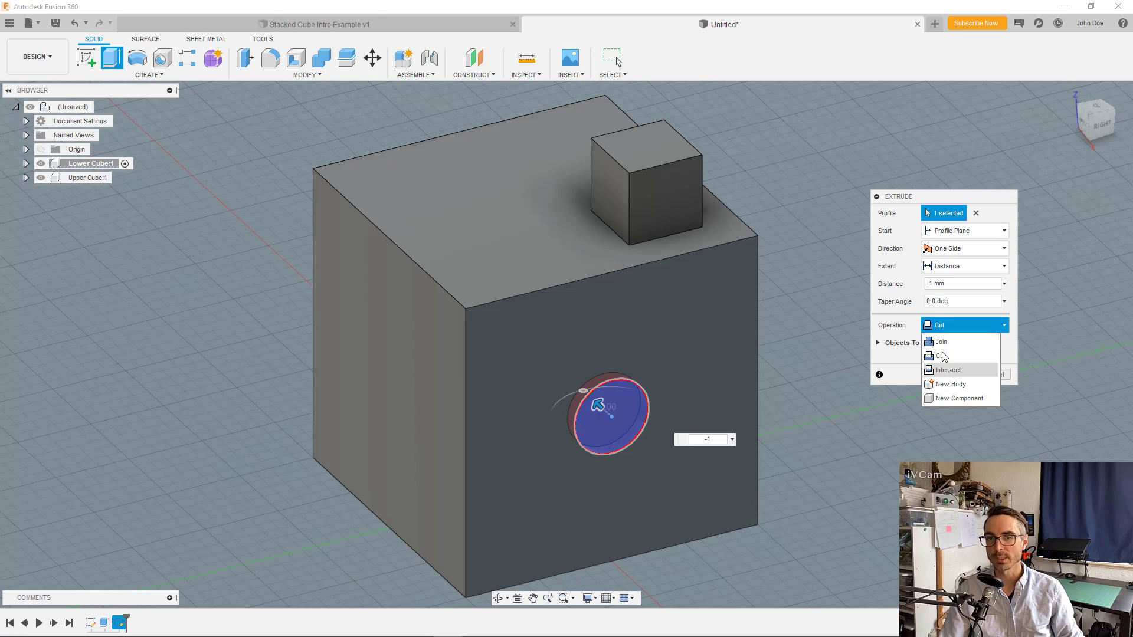
click(905, 330)
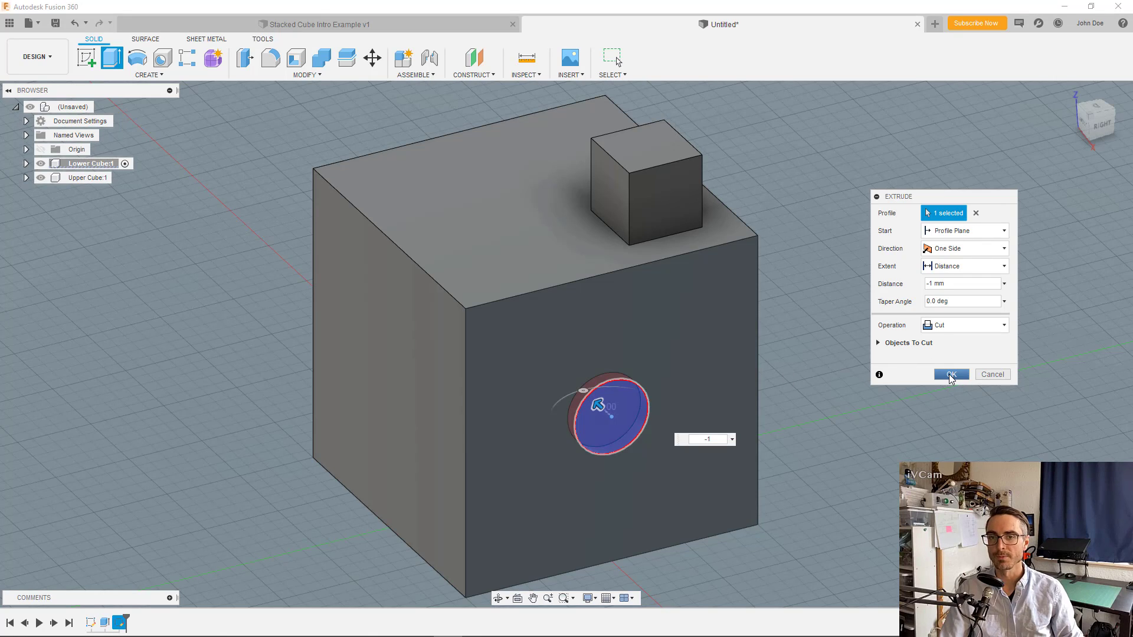
click(951, 376)
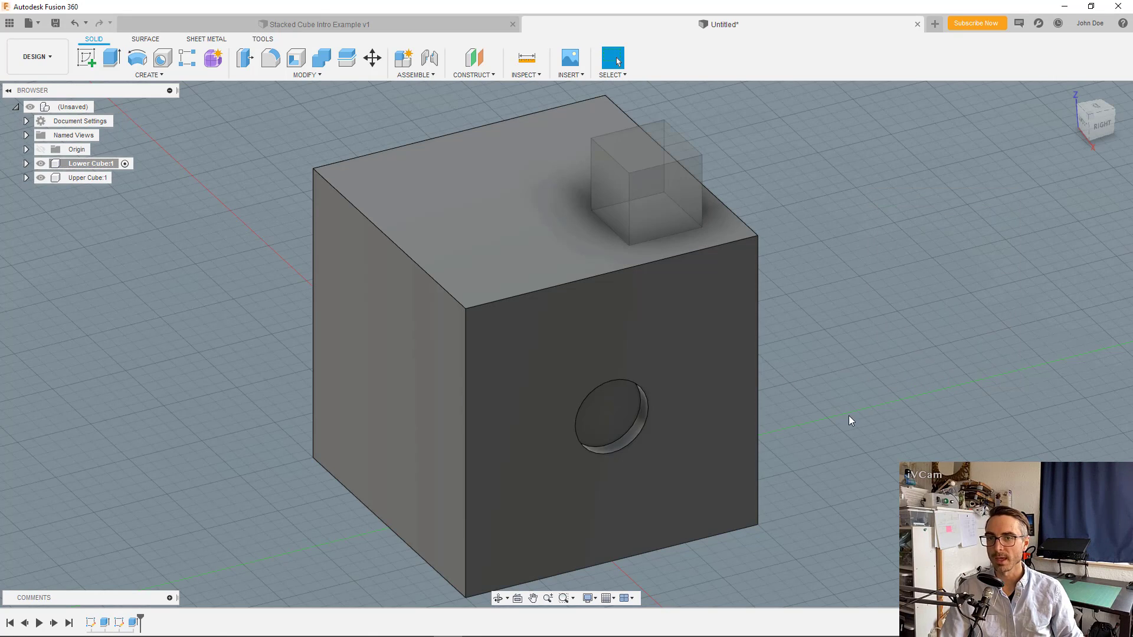
Step: Compare the recess with the one in the Stacked Cube Intro Example v1 design and return to the untitled design
click(378, 30)
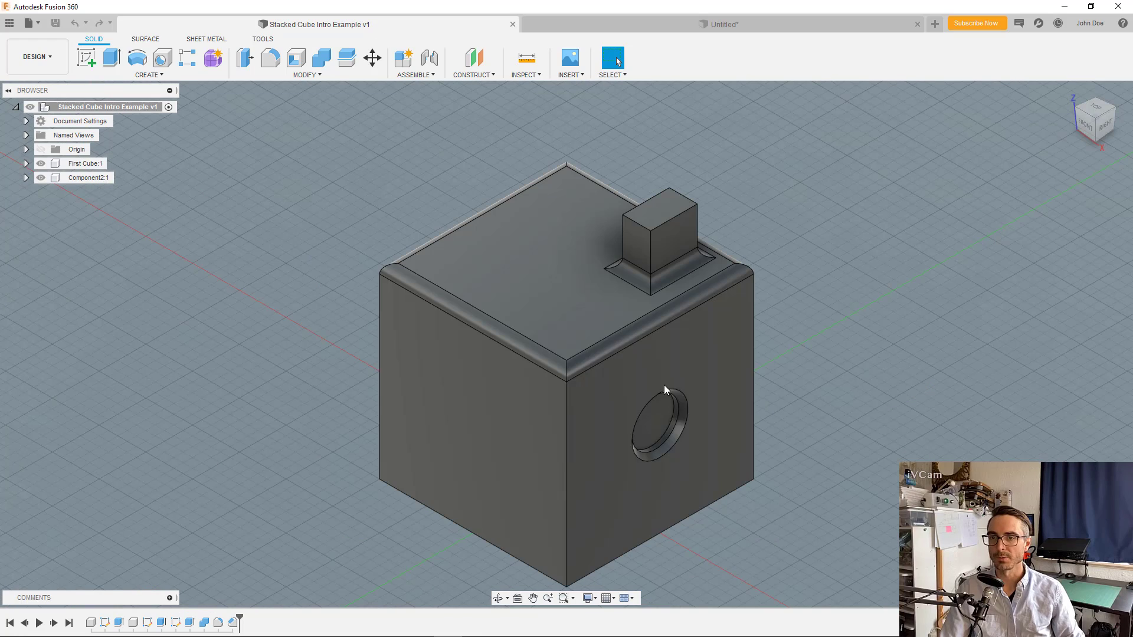
click(663, 25)
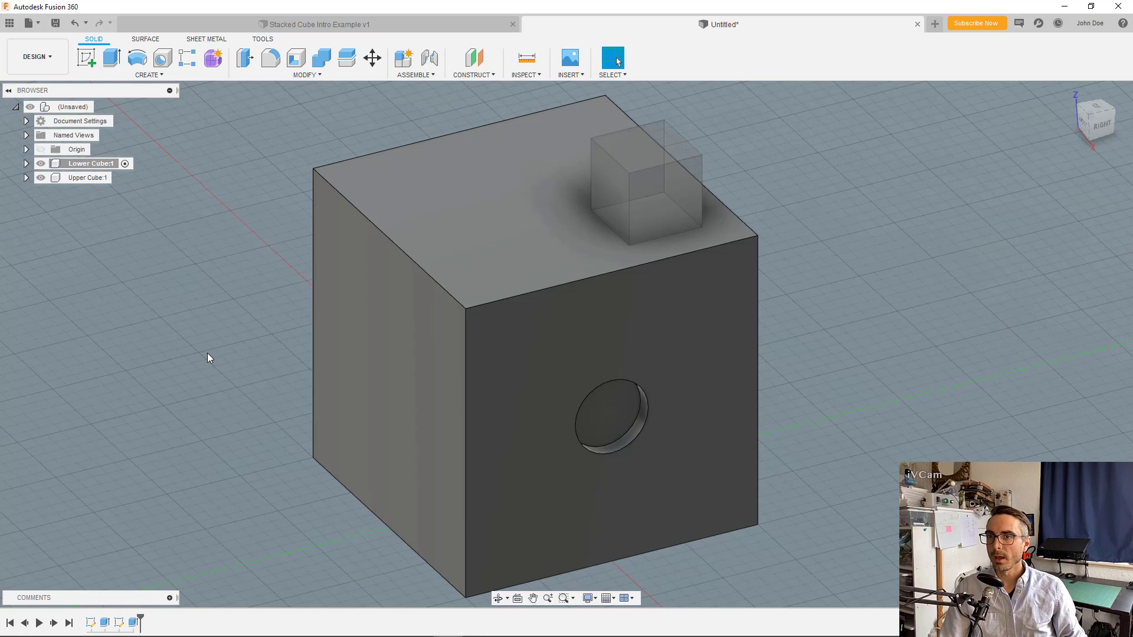
Step: Check the rounded top edges in the Stacked Cube Intro Example v1 design and return to the untitled design
click(362, 26)
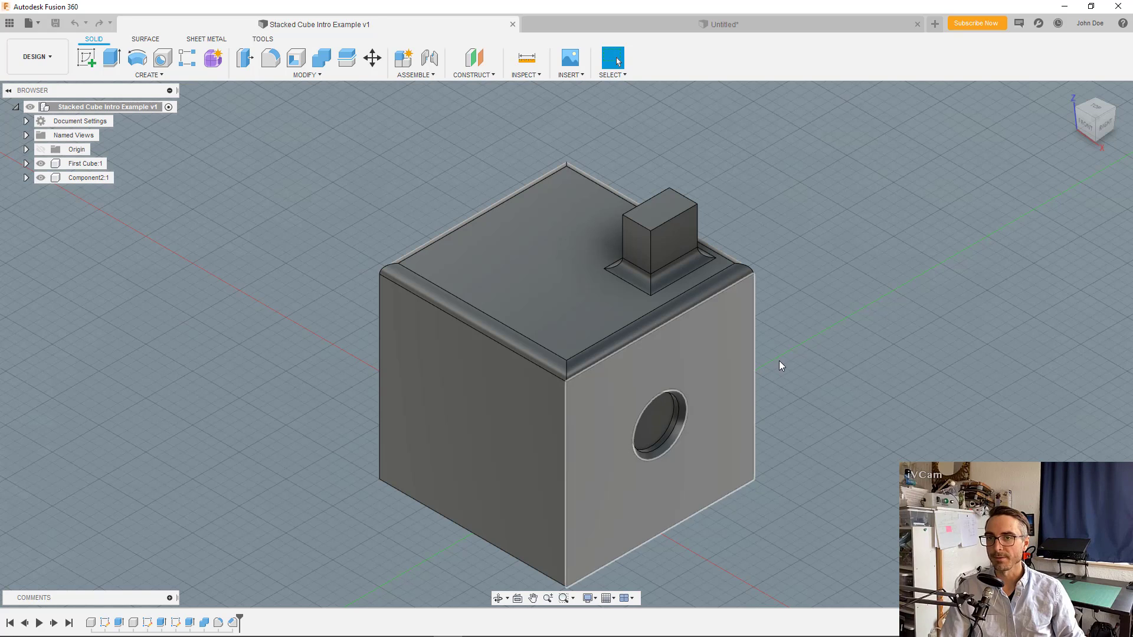
click(607, 22)
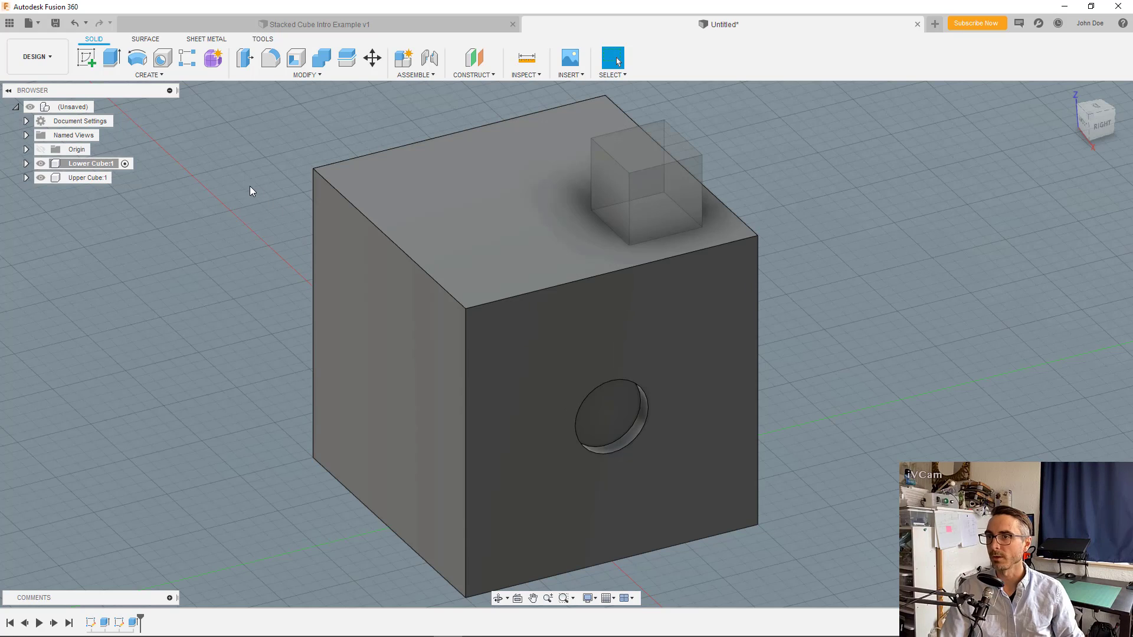
click(271, 59)
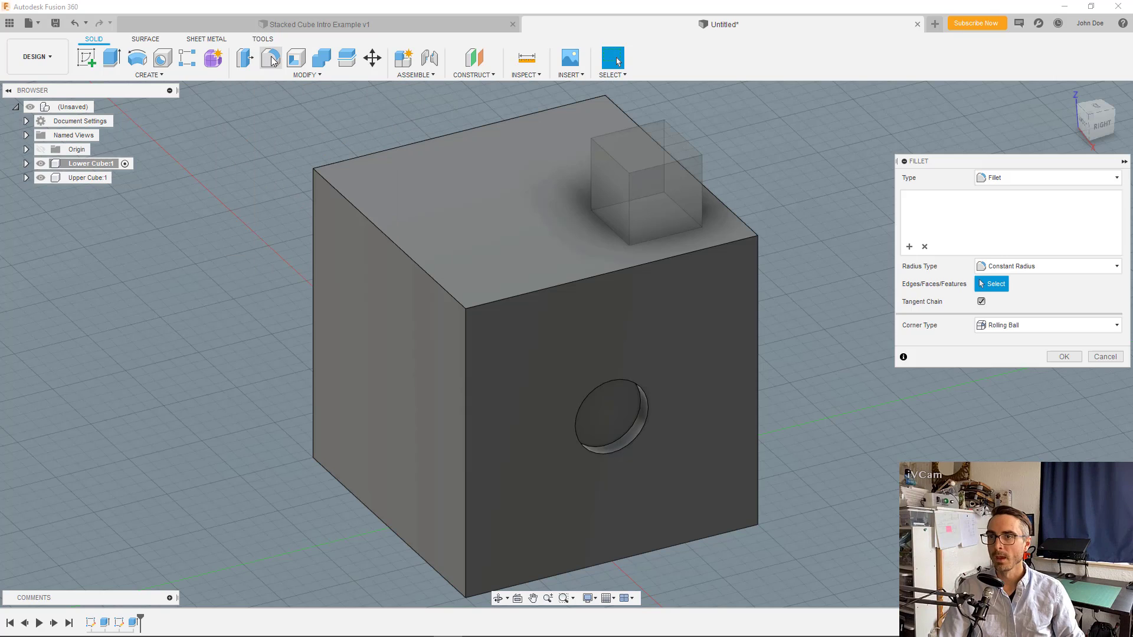
click(379, 231)
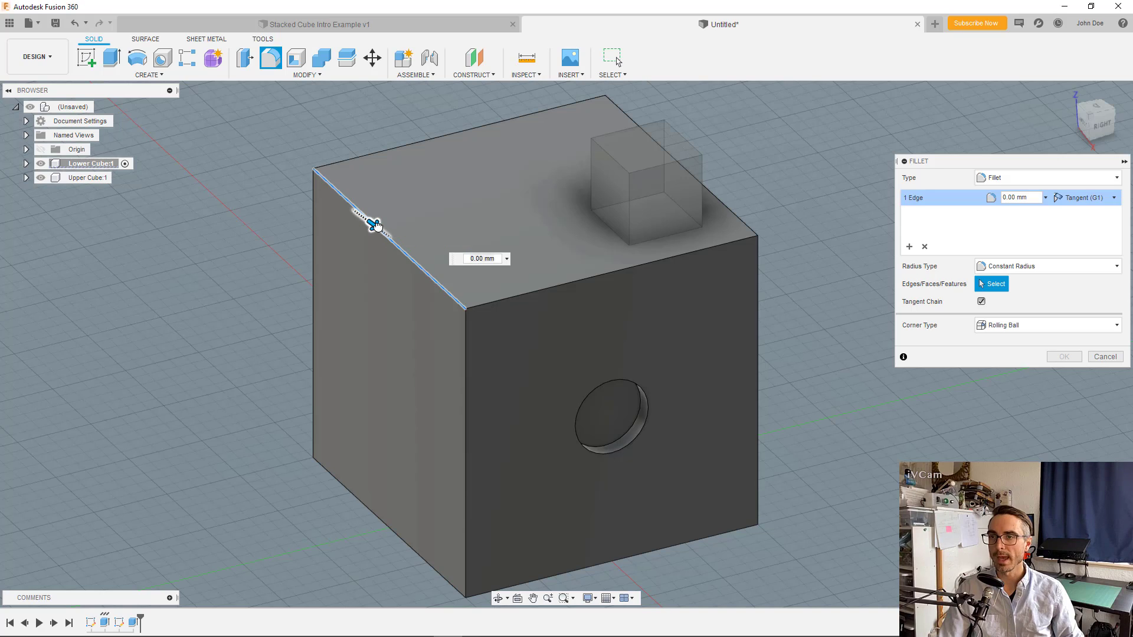
mouse_move(380, 231)
mouse_down()
mouse_move(373, 224)
mouse_move(380, 230)
mouse_up()
click(479, 263)
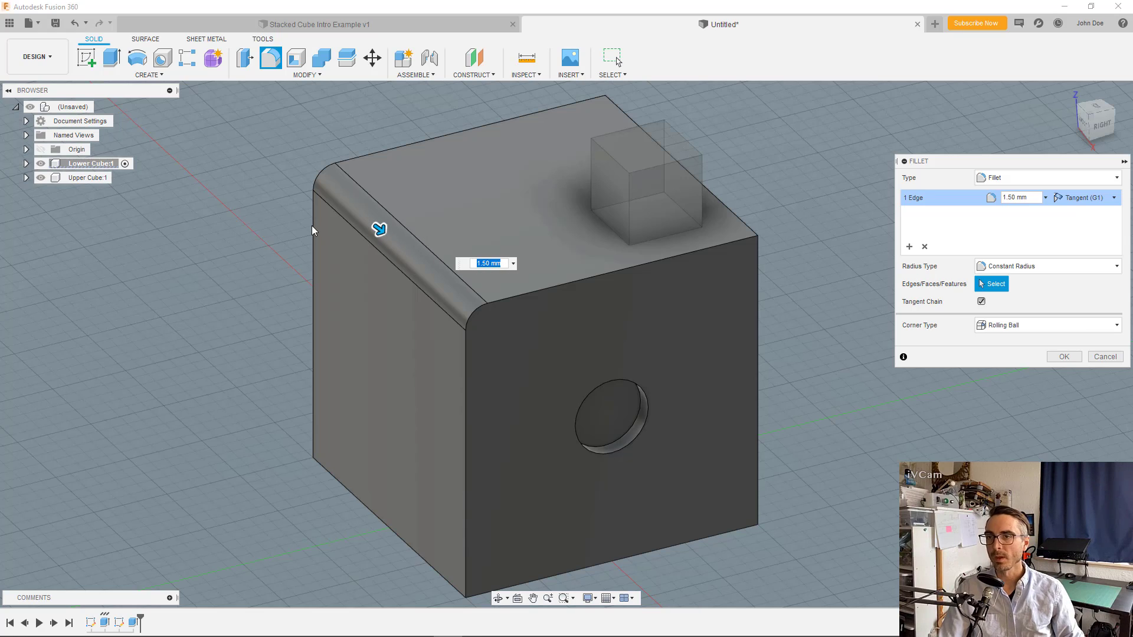
key(Escape)
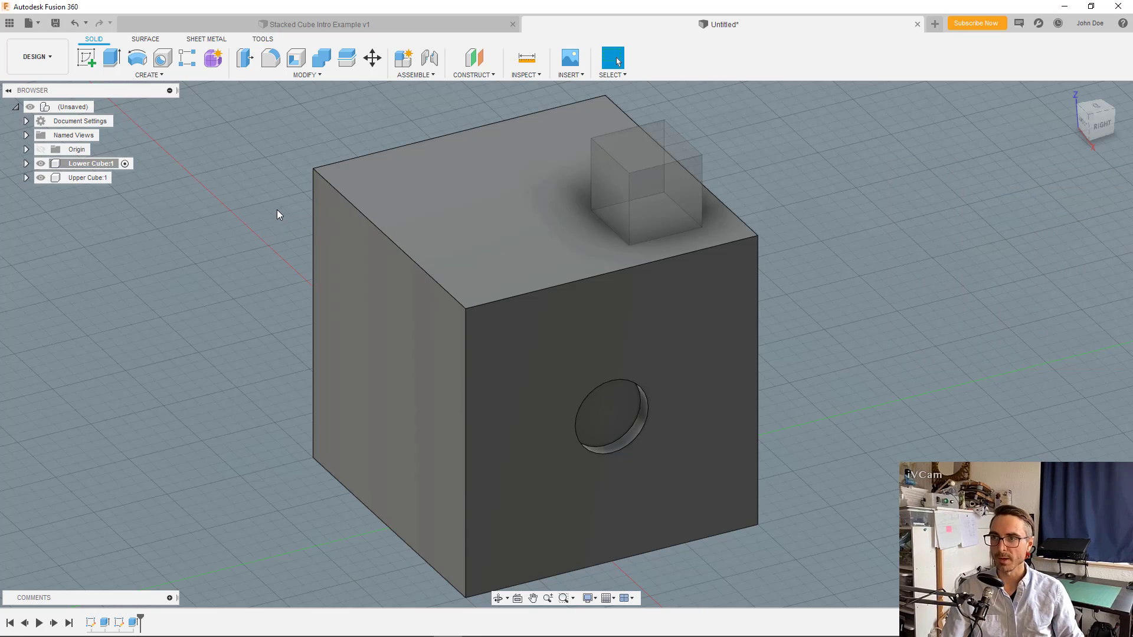
click(270, 63)
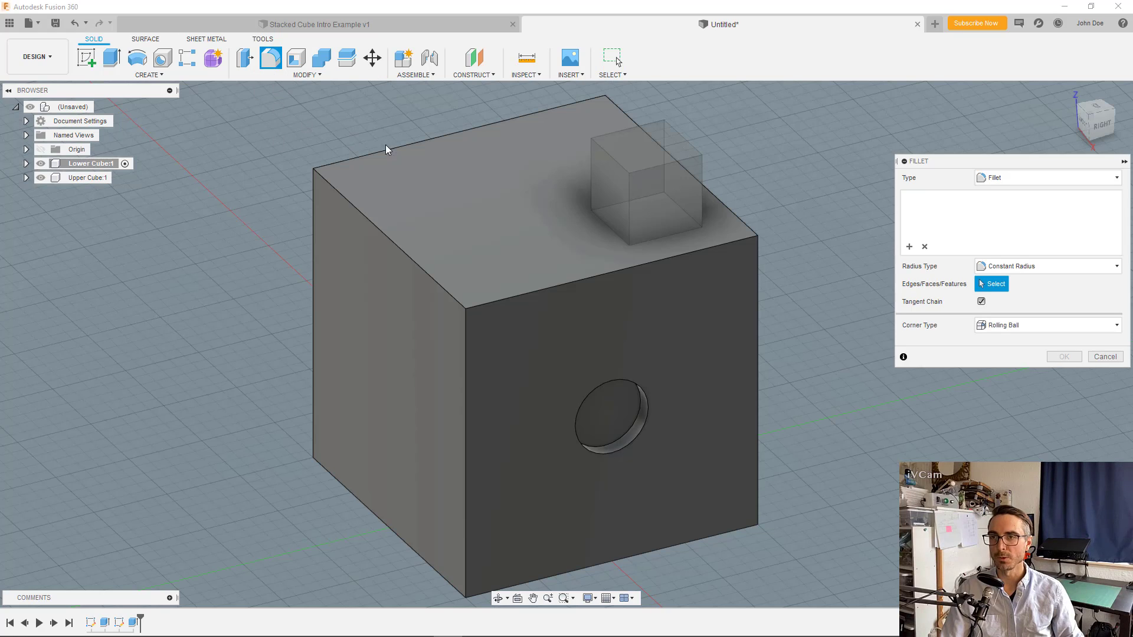
click(498, 195)
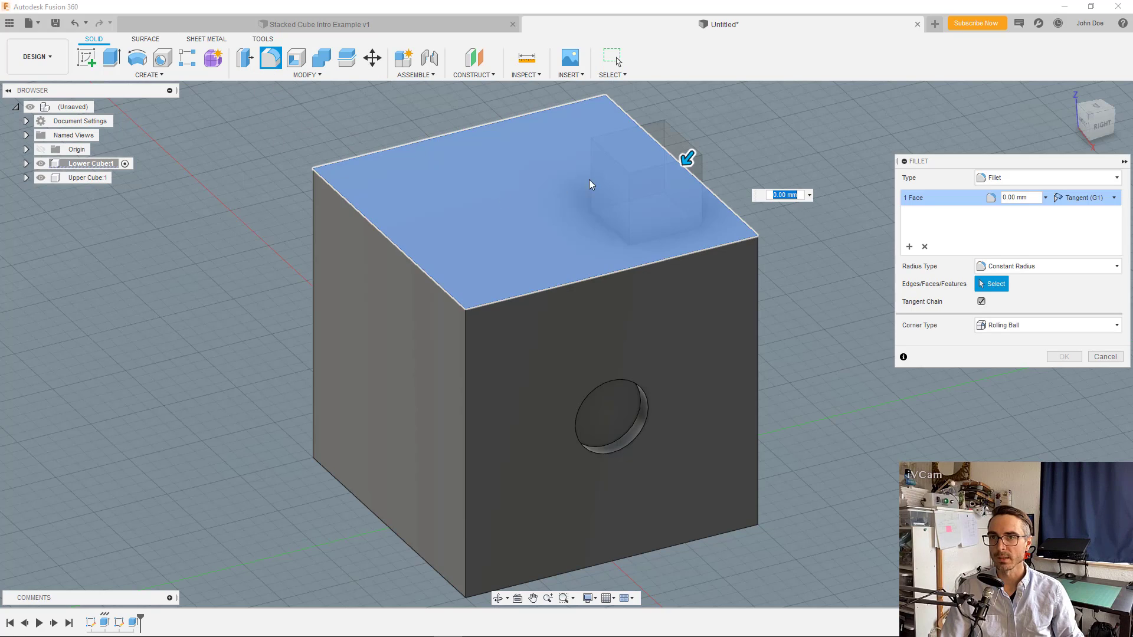
drag(686, 160, 685, 163)
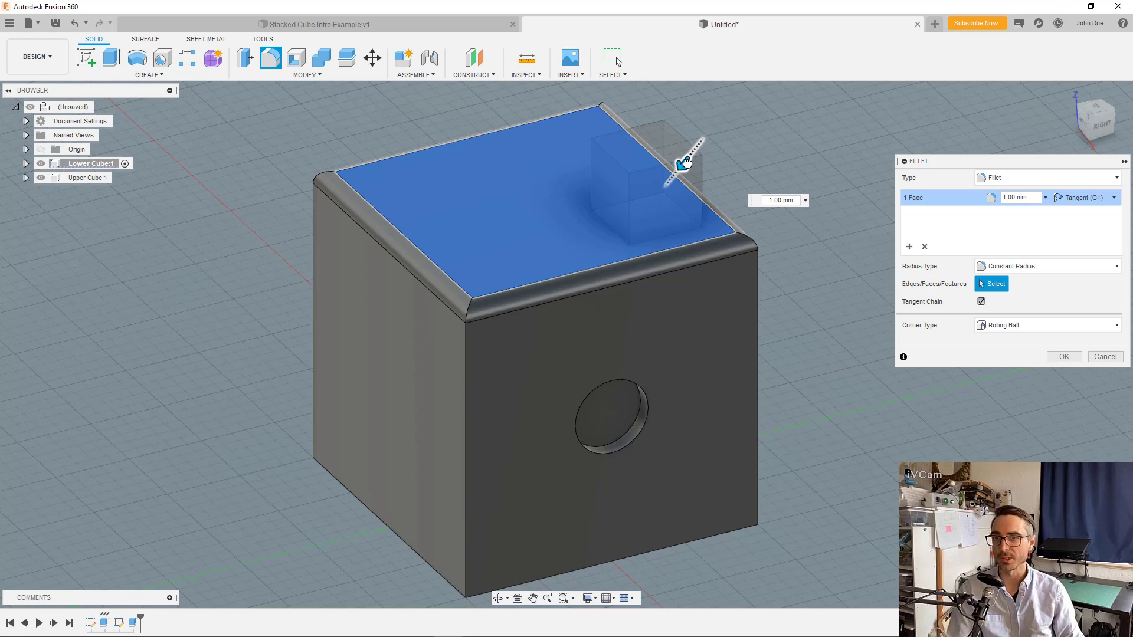
drag(686, 163, 687, 163)
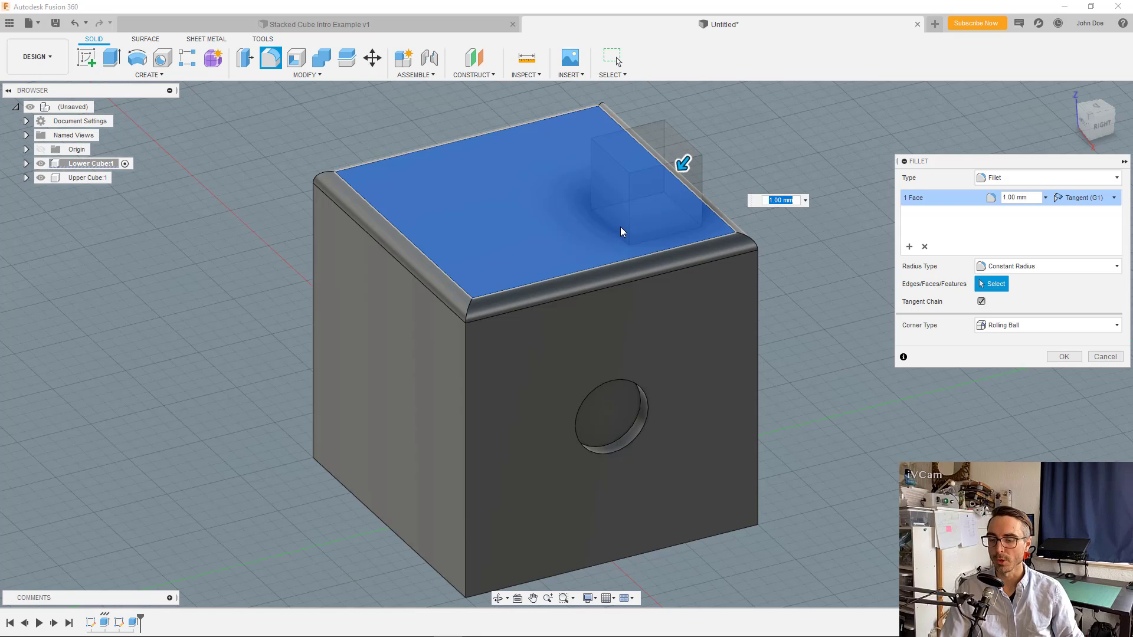
key(Escape)
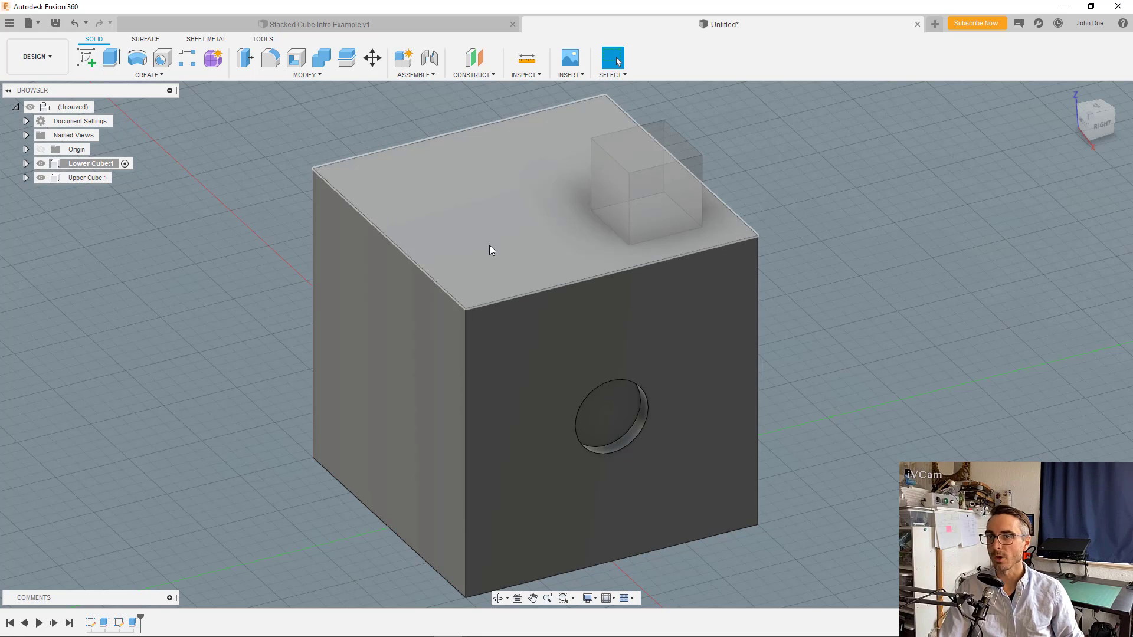
Step: Combine the Lower Cube's body as target with the Upper Cube's body as tool, using the Join operation
click(25, 163)
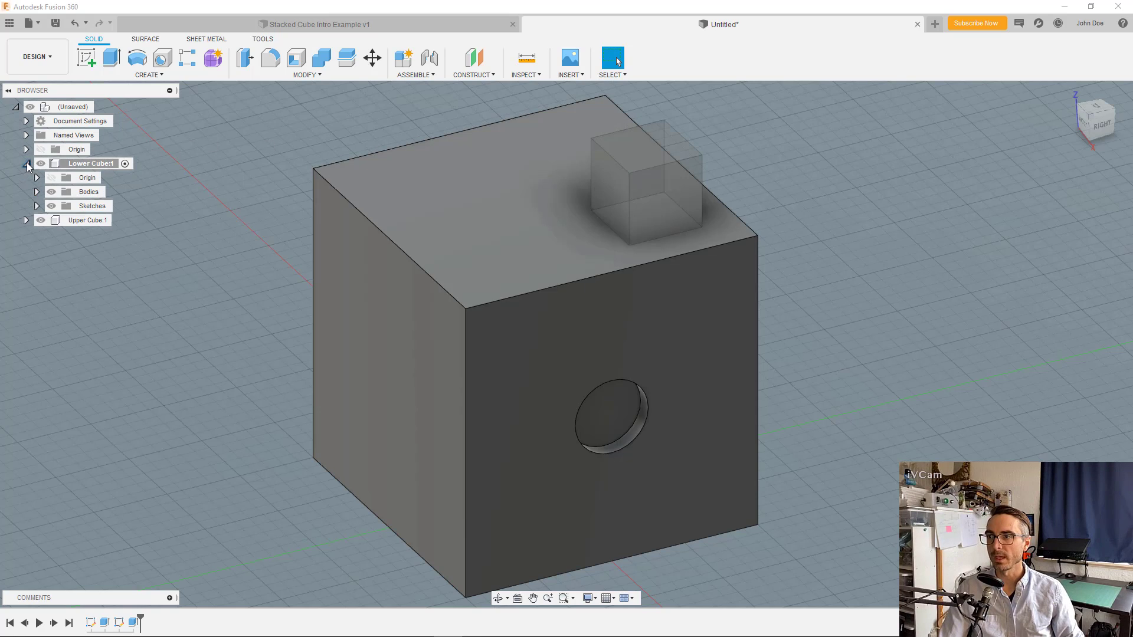
click(26, 220)
click(37, 191)
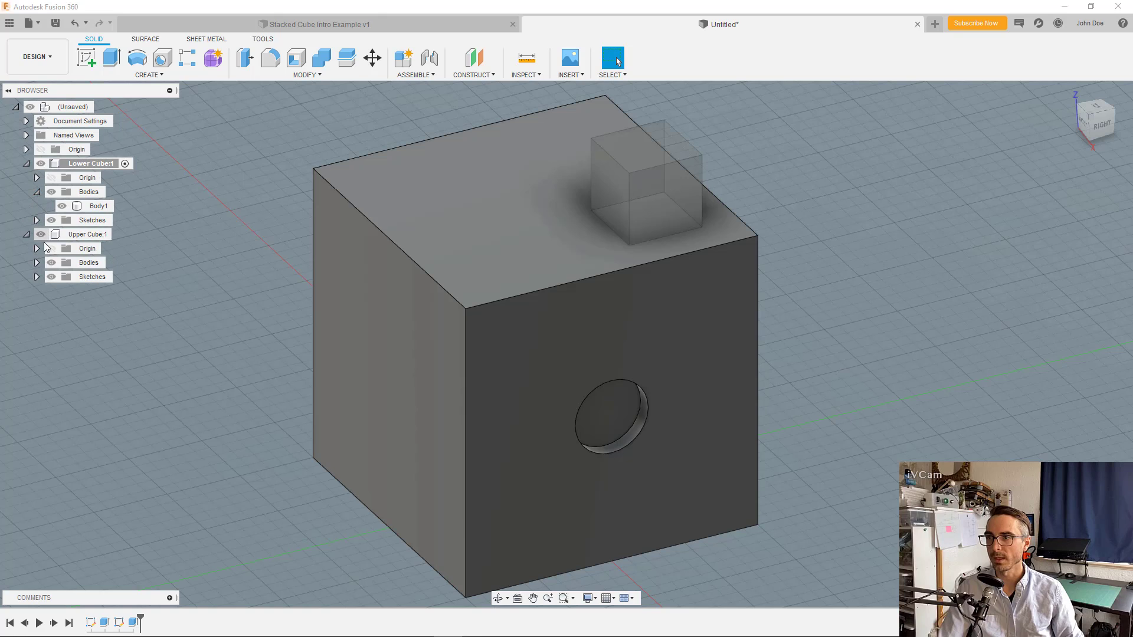
click(36, 262)
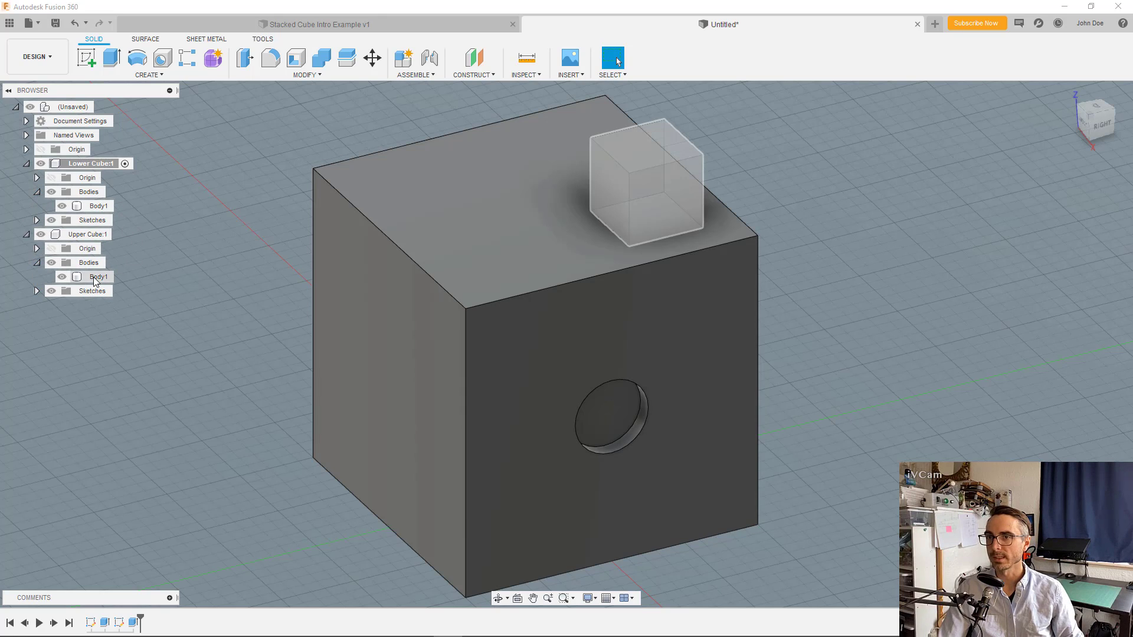
click(98, 206)
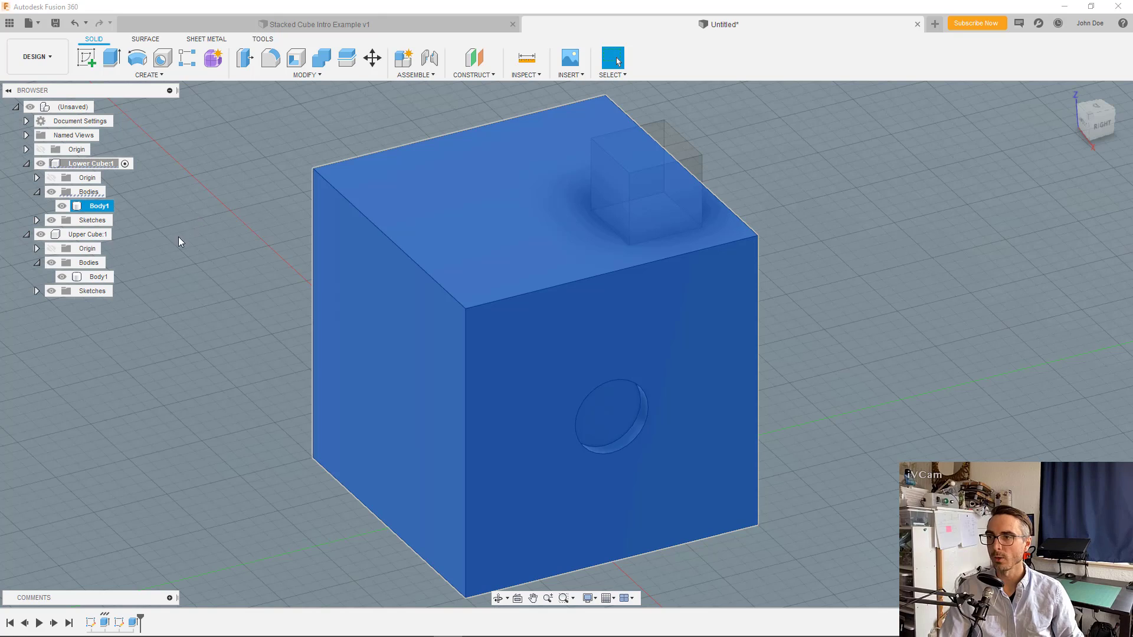
ctrl+click(98, 277)
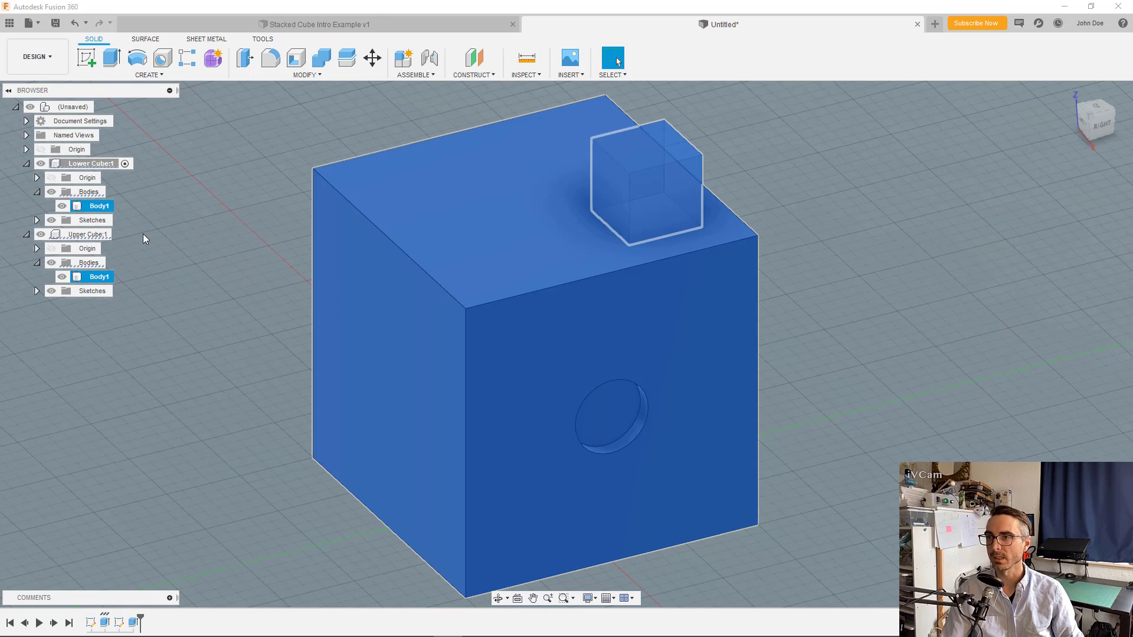
click(324, 57)
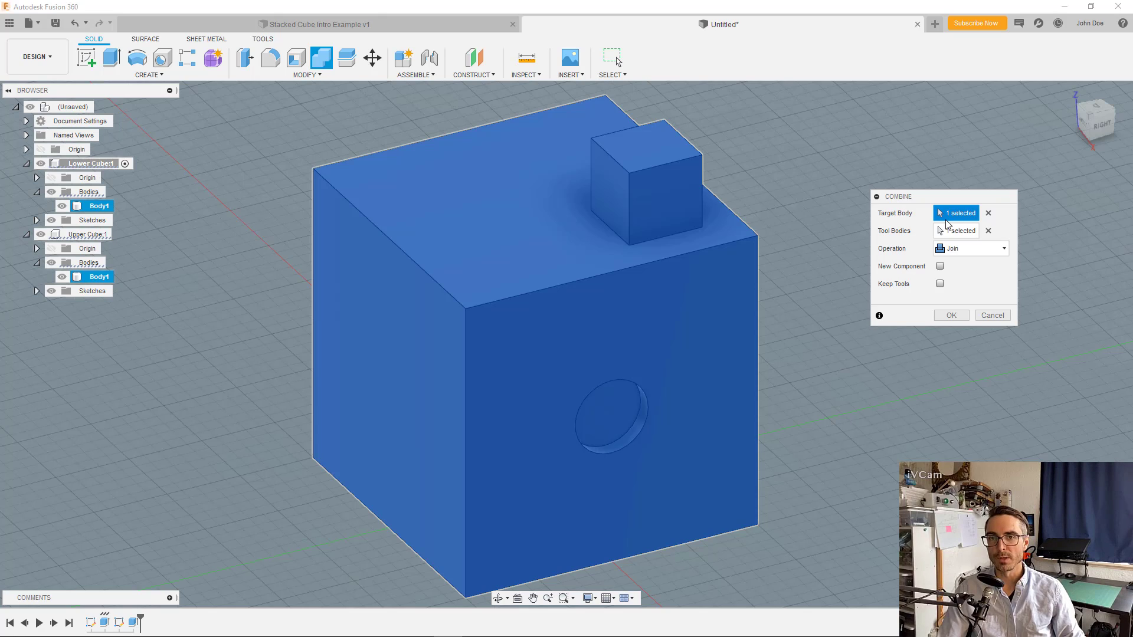
click(1002, 248)
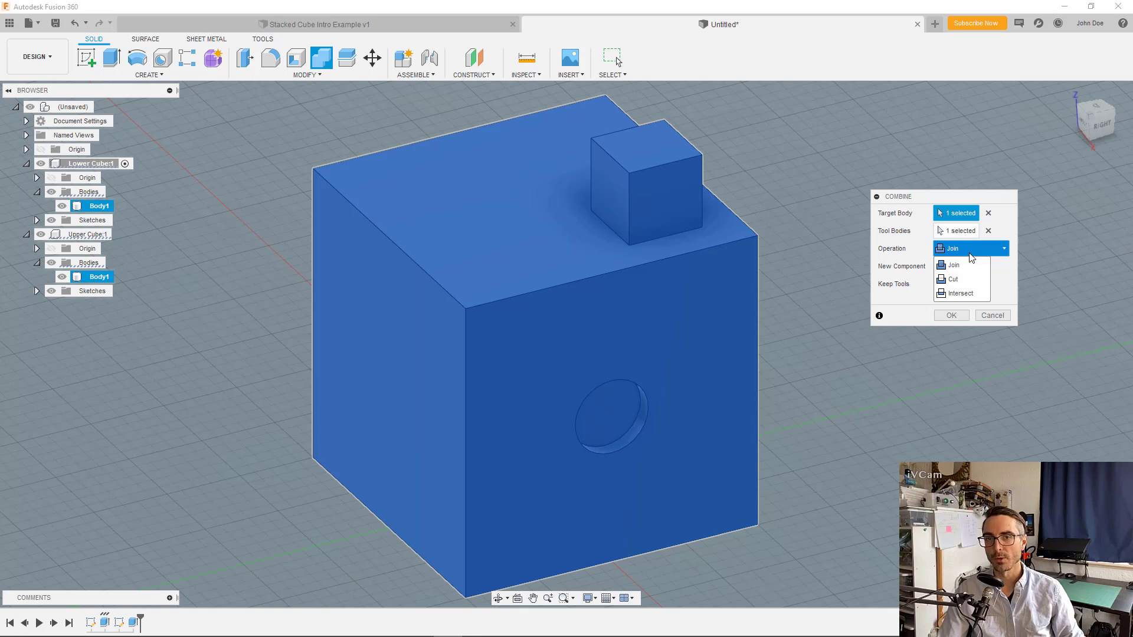
click(970, 250)
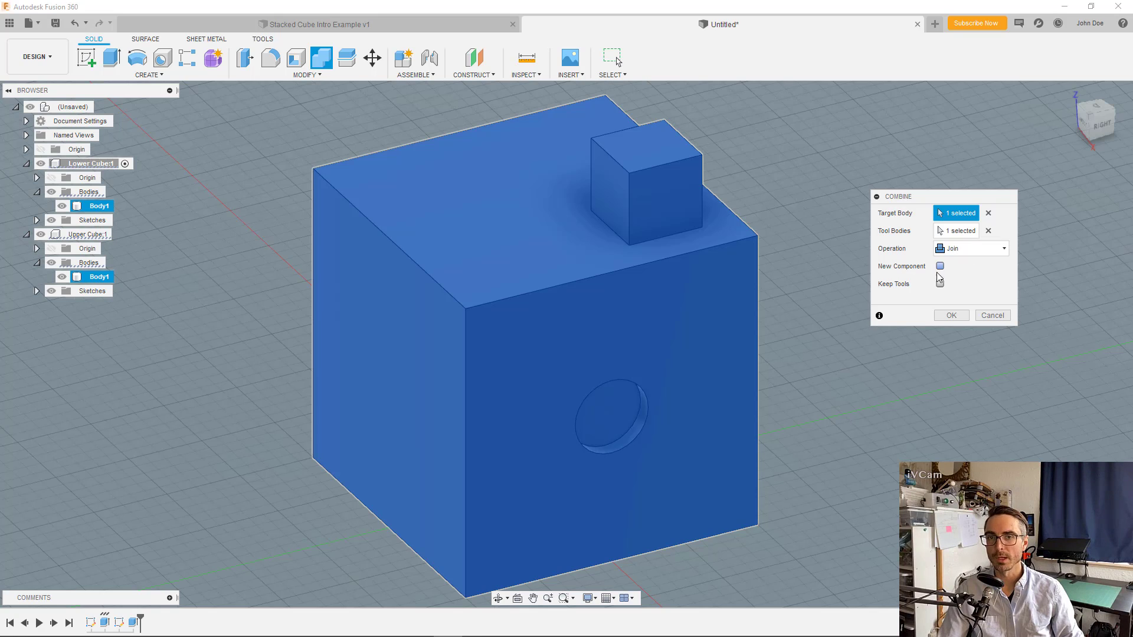
click(954, 316)
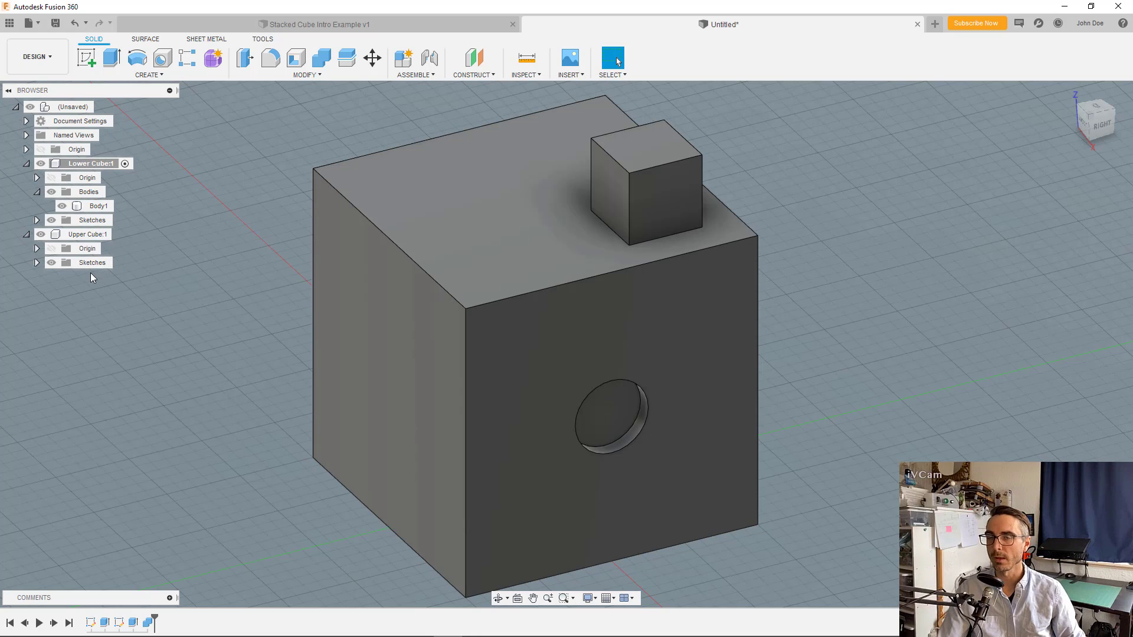
click(343, 320)
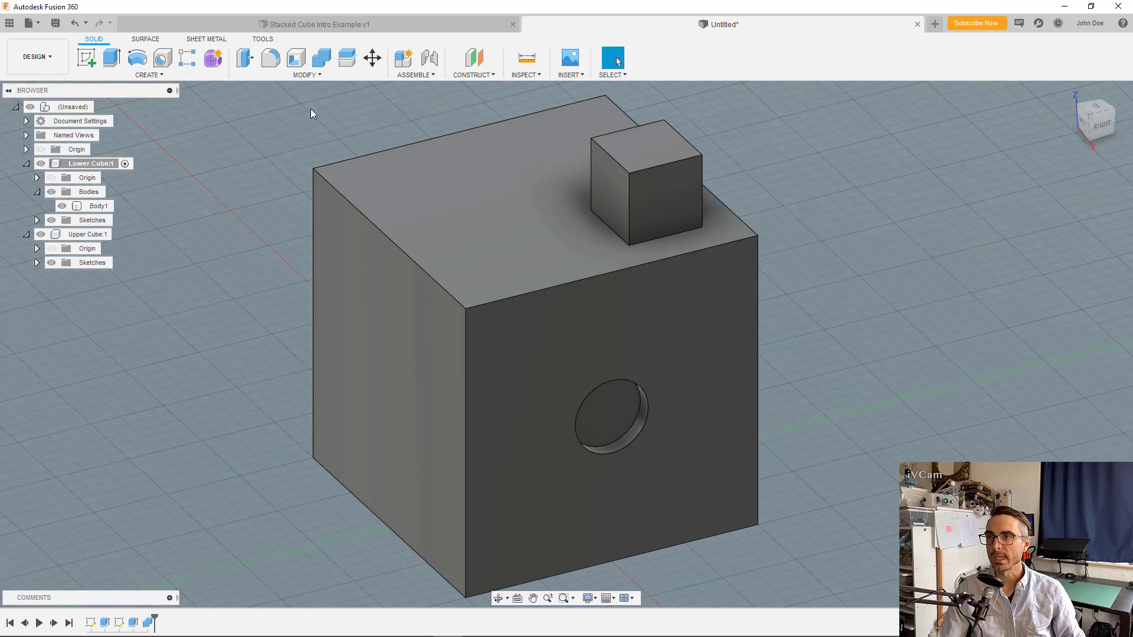
Step: Fillet all edges of the Lower Cube's top face, including around the base of the small cube, with a 1 mm constant radius
click(271, 57)
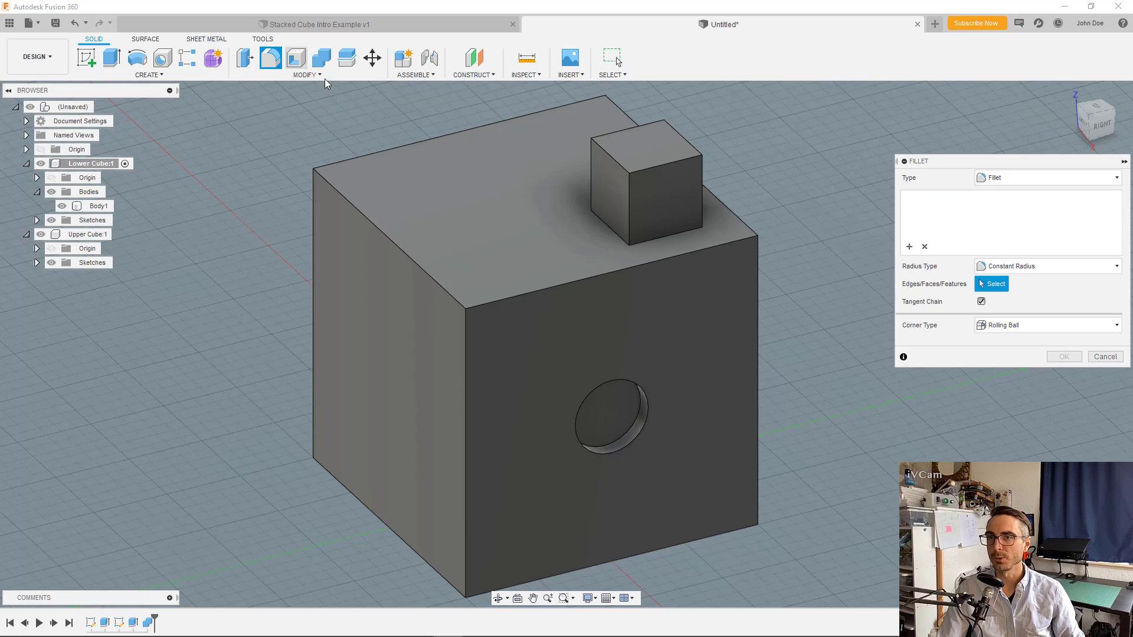
click(477, 184)
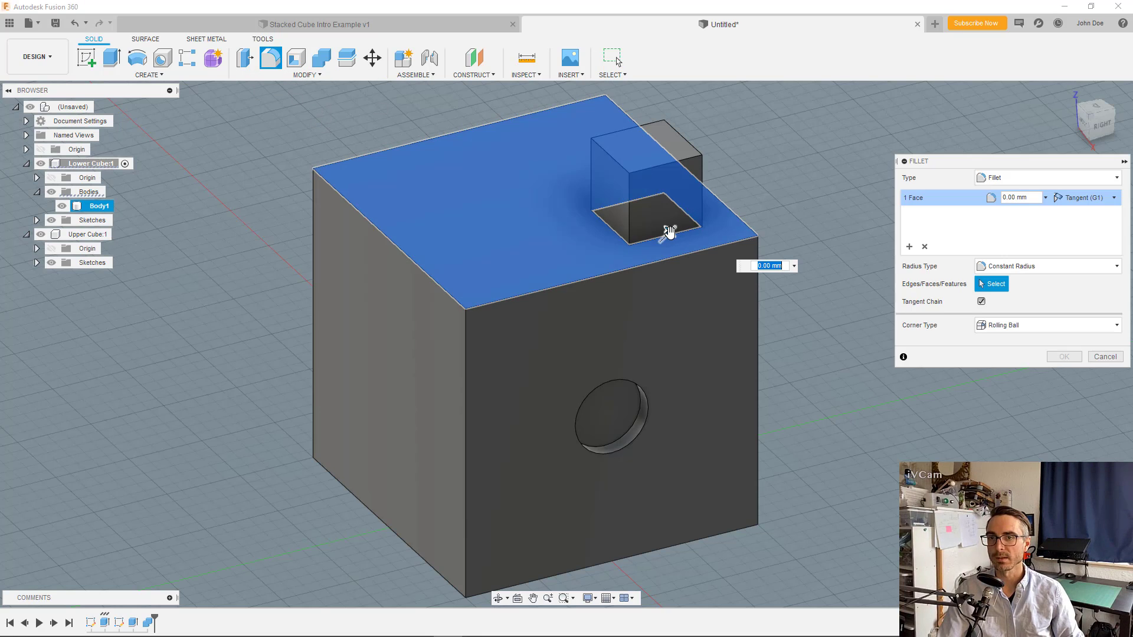
text(1.5)
drag(673, 230, 674, 233)
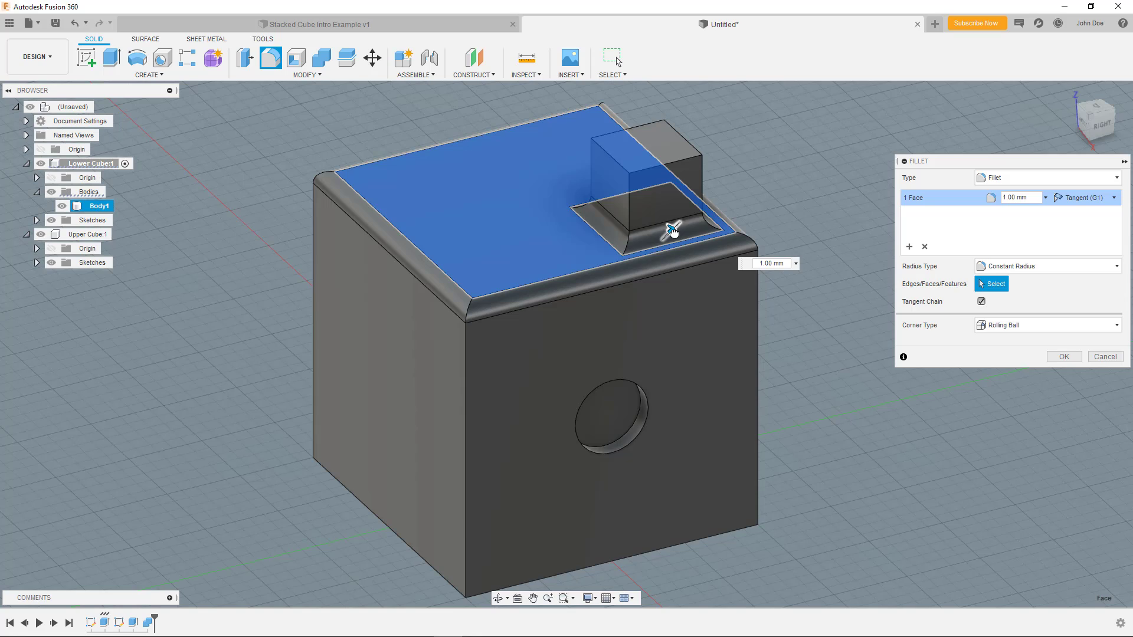
drag(674, 231, 676, 231)
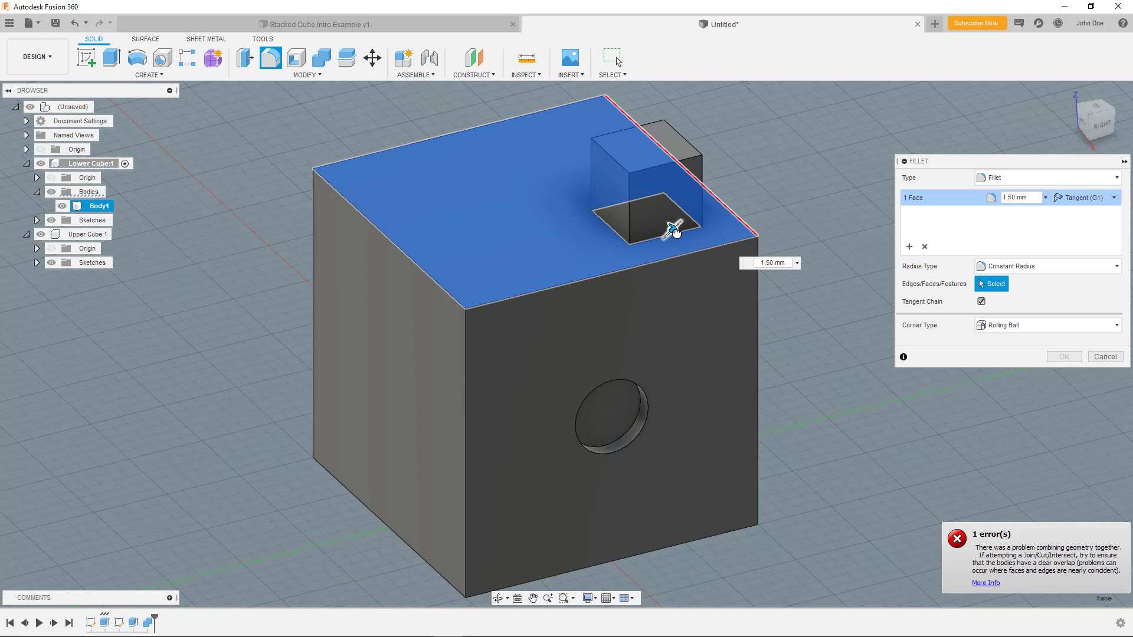
drag(675, 232, 670, 227)
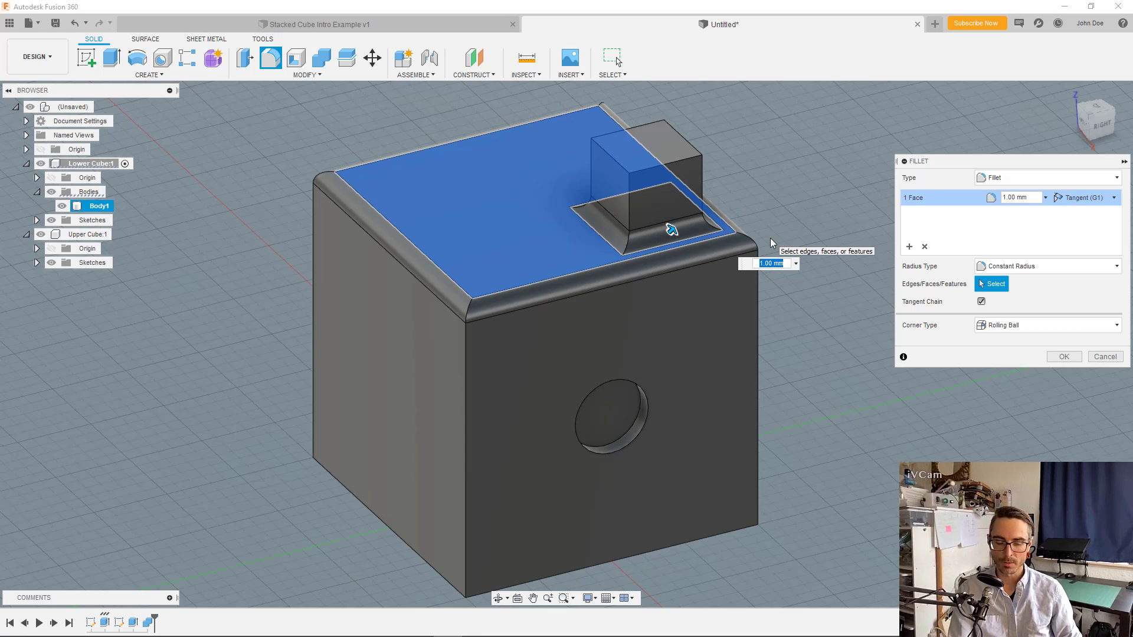
key(Return)
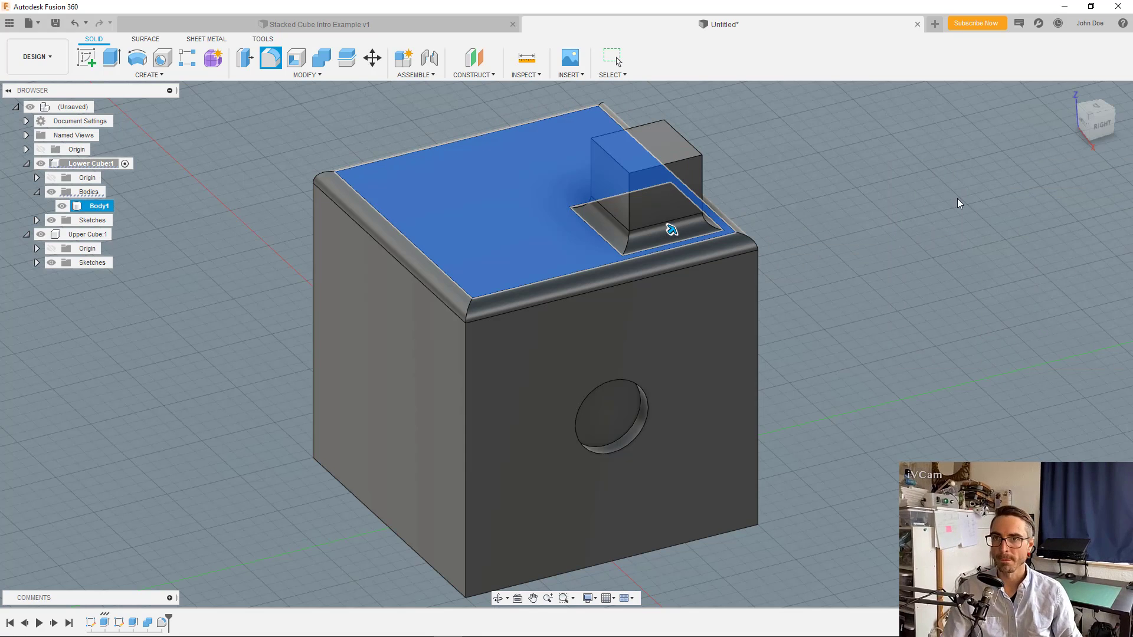
click(811, 157)
Step: Check the Stacked Cube Intro Example v1 design, and chamfer the round recess's outer edge in the untitled design by an equal distance of 0.5 mm
click(396, 26)
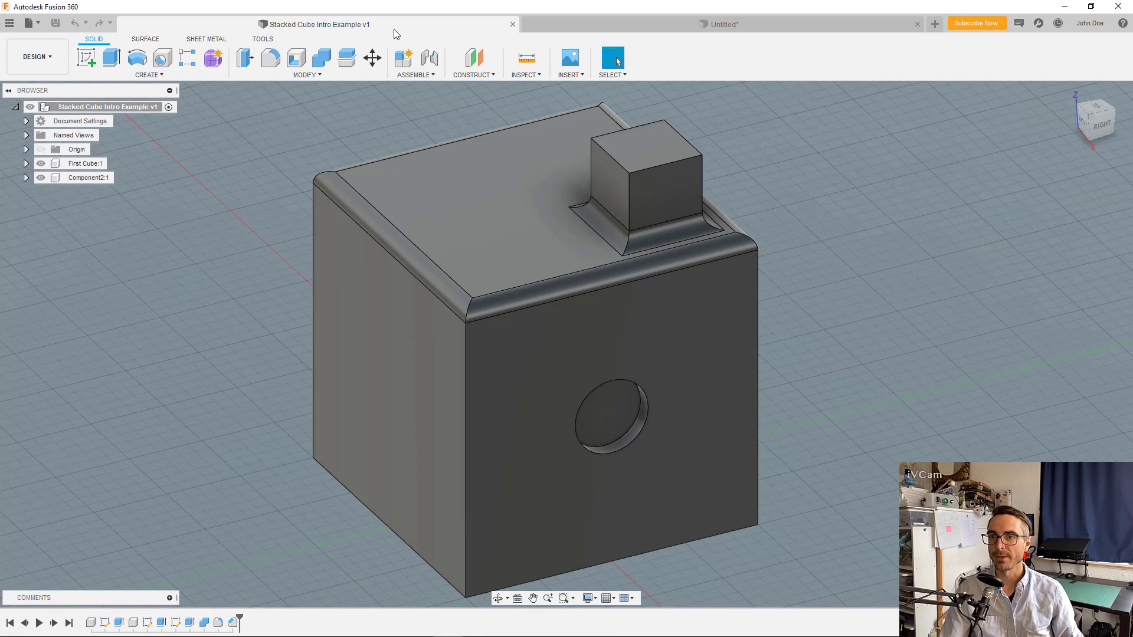
click(623, 26)
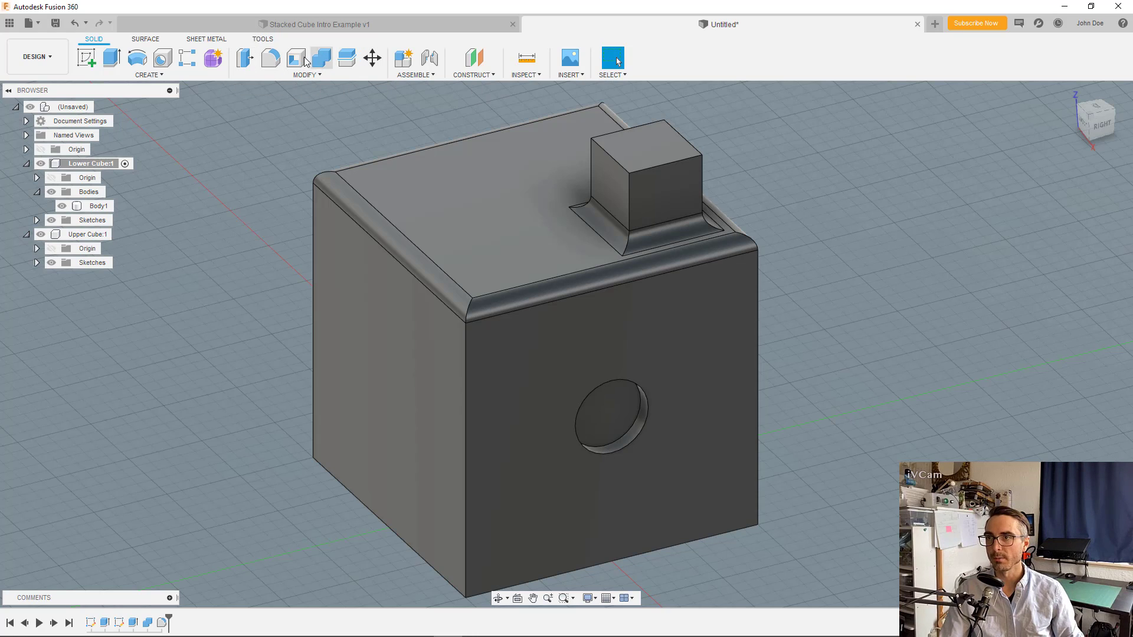
click(316, 74)
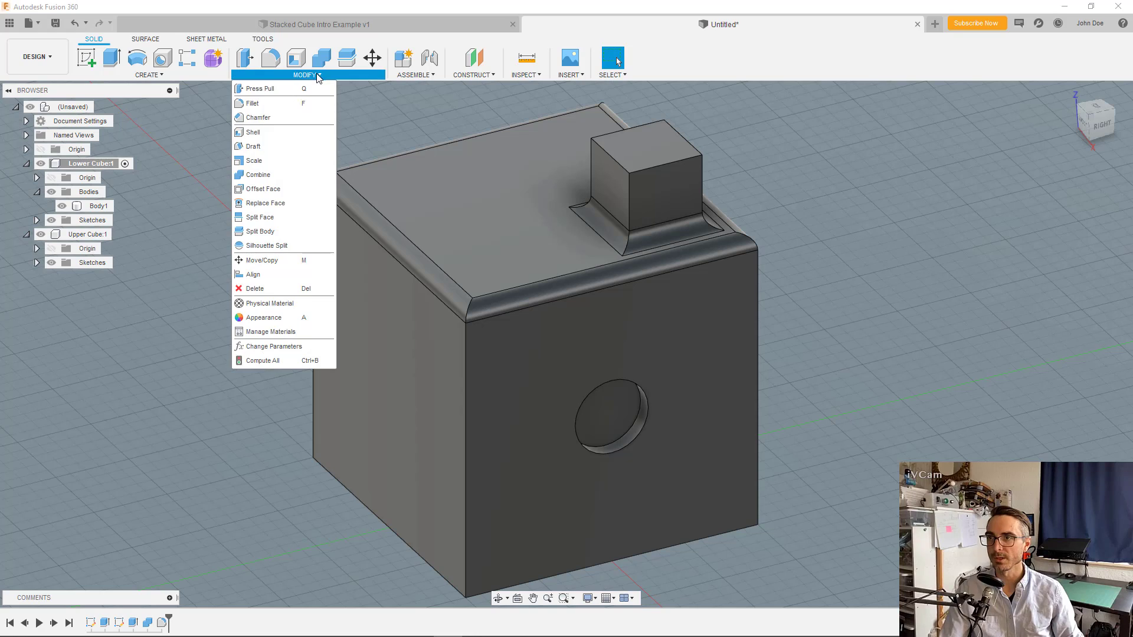
click(255, 119)
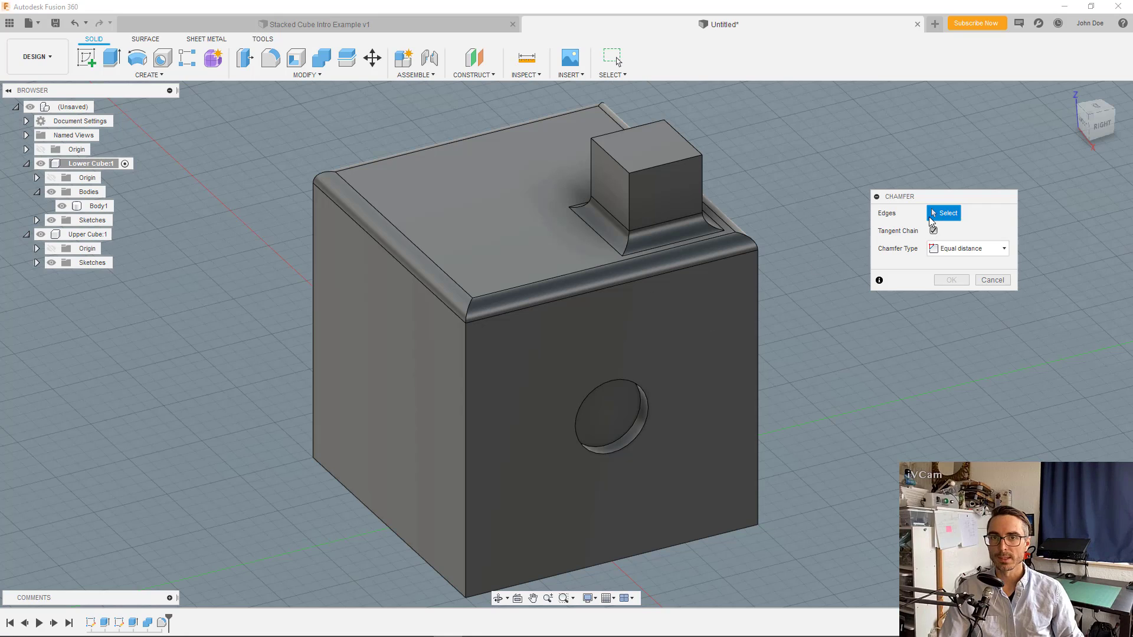
click(645, 416)
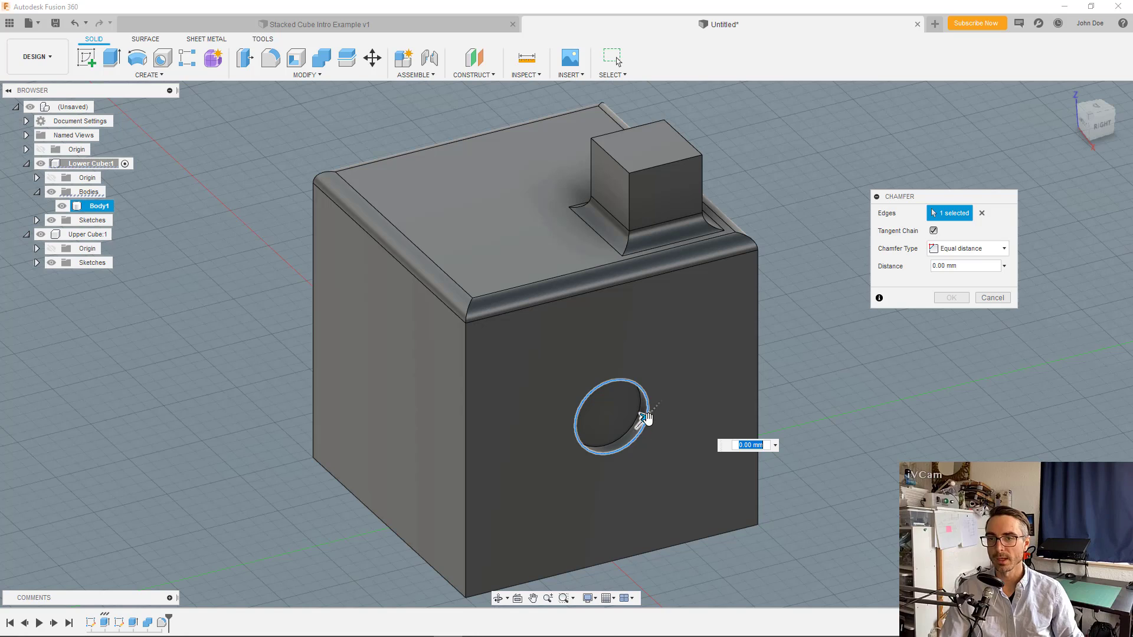
scroll(646, 416, up, 4)
scroll(645, 416, up, 2)
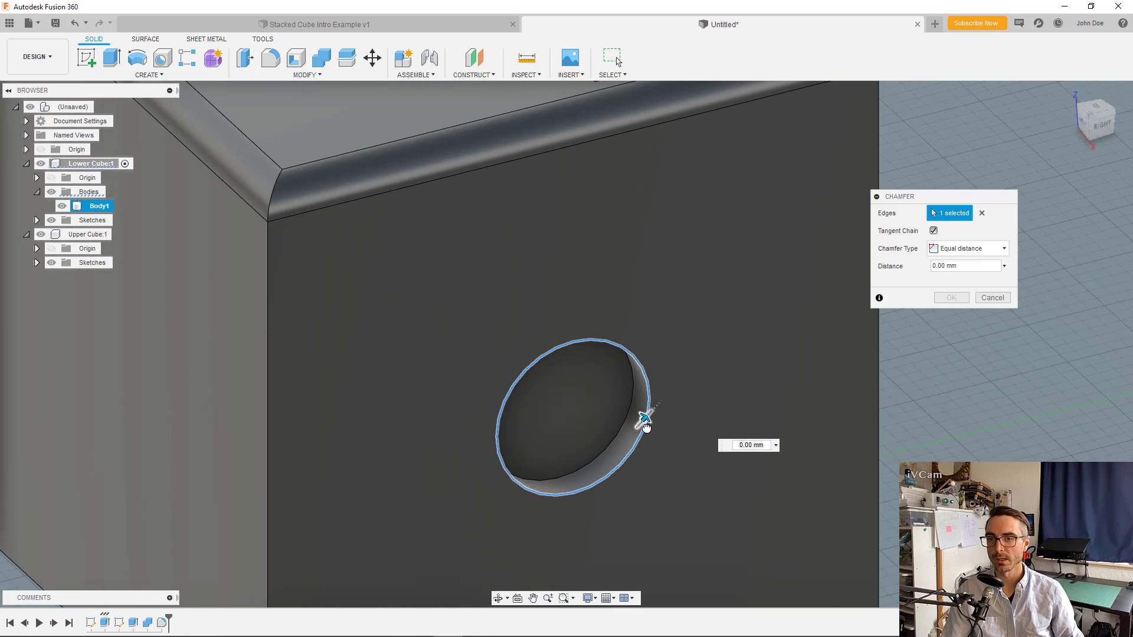
drag(646, 421, 651, 416)
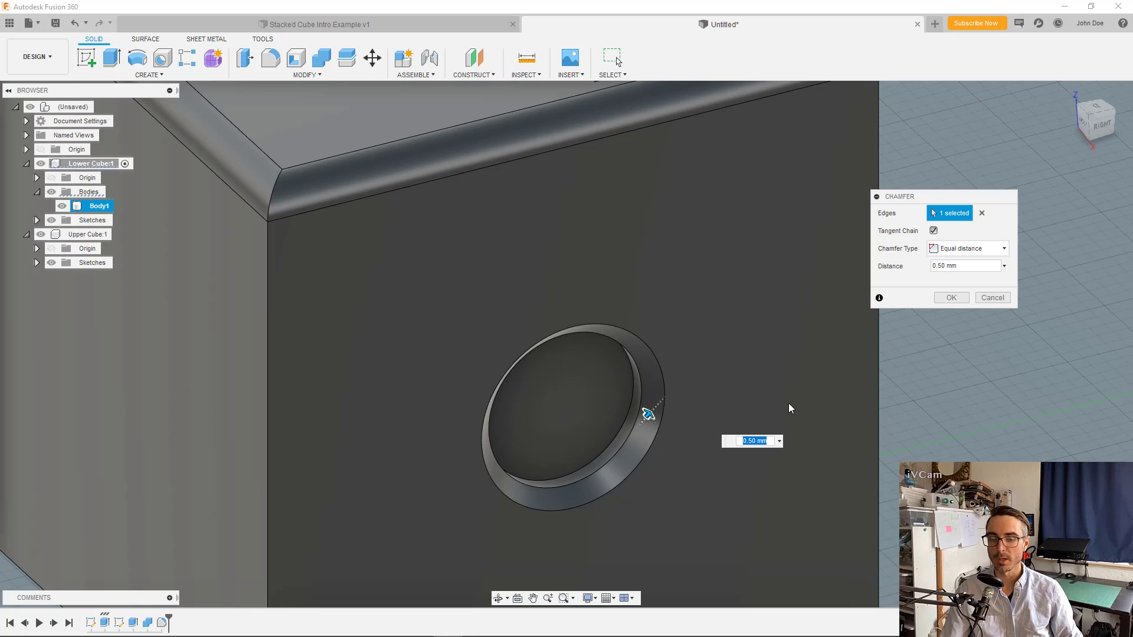
key(Return)
scroll(698, 381, down, 5)
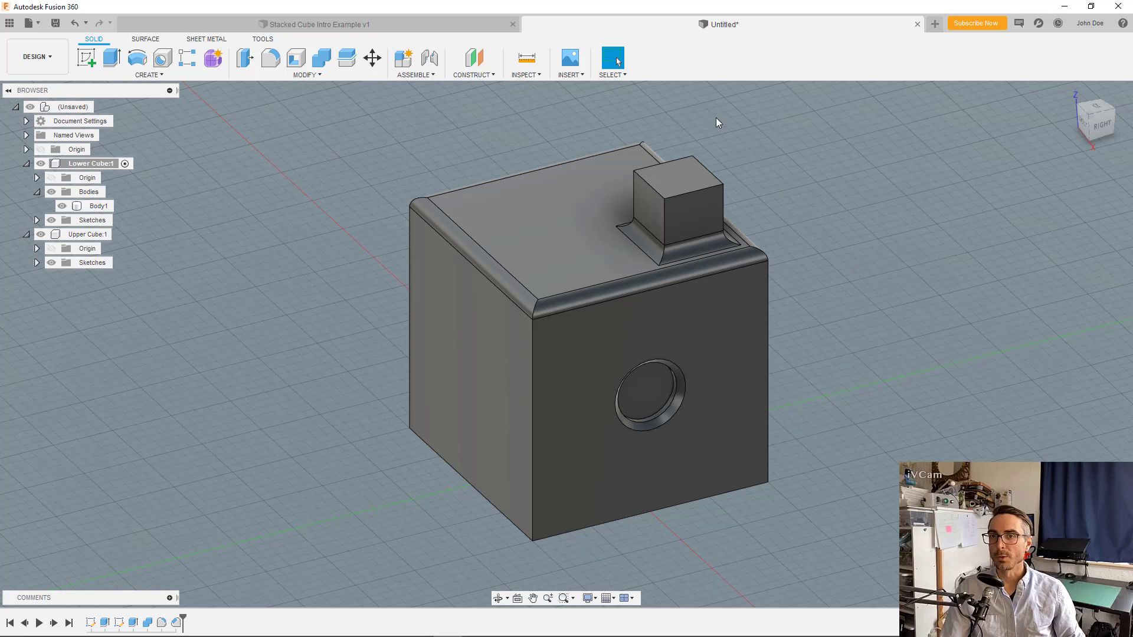
Step: Check the Stacked Cube Intro Example v1 design, and set the horizontal dimension of the Upper Cube's sketch square to 3 mm in the untitled design
click(388, 27)
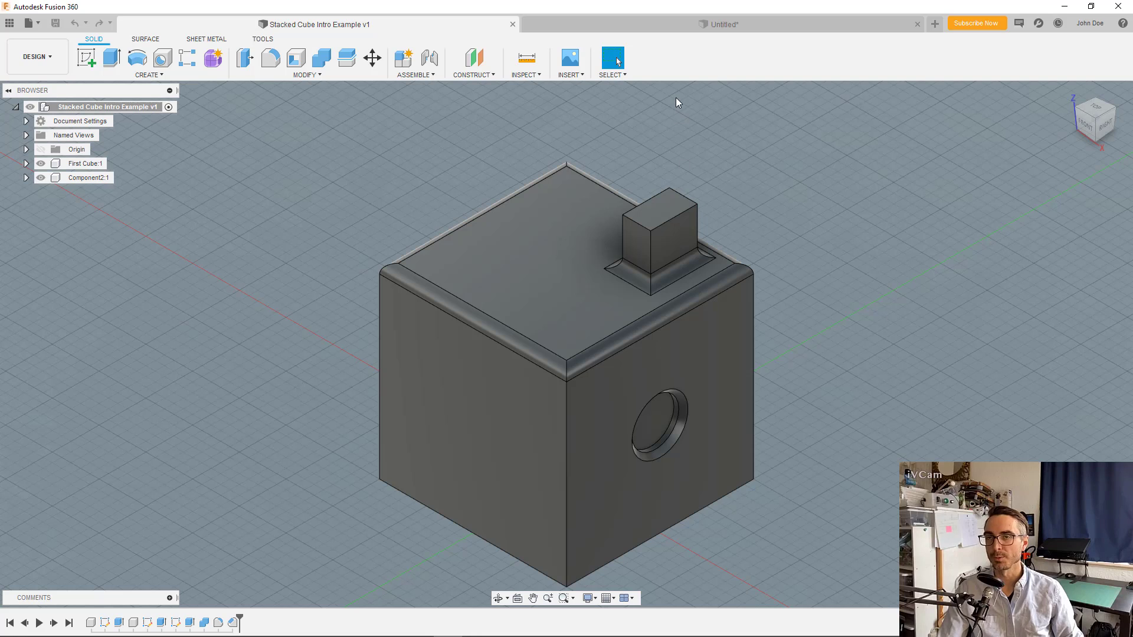
click(611, 25)
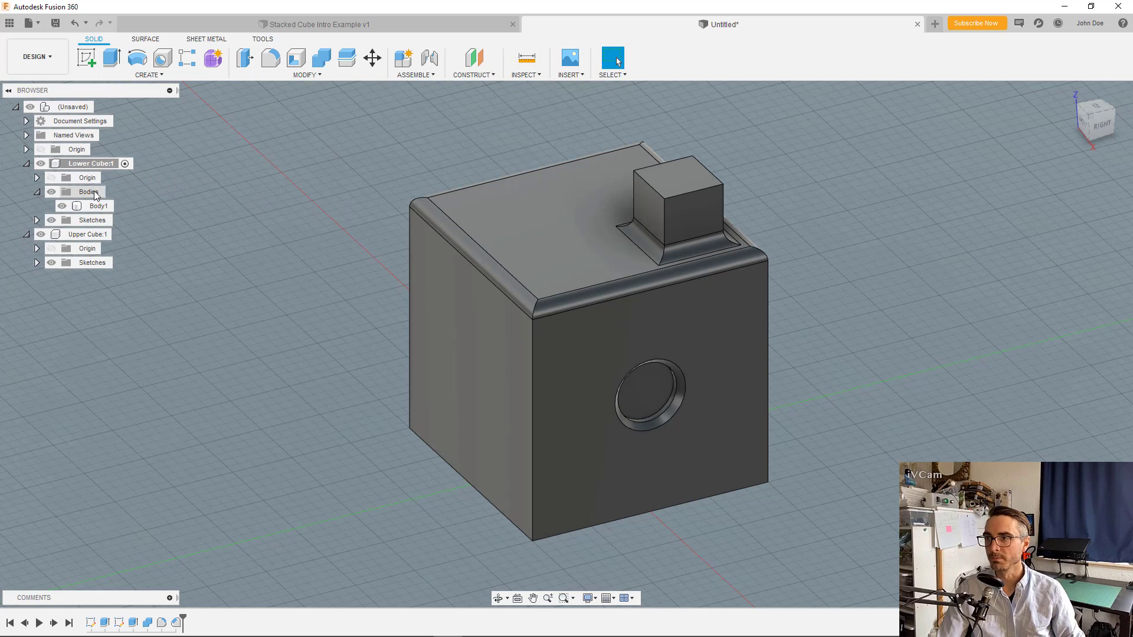
click(37, 262)
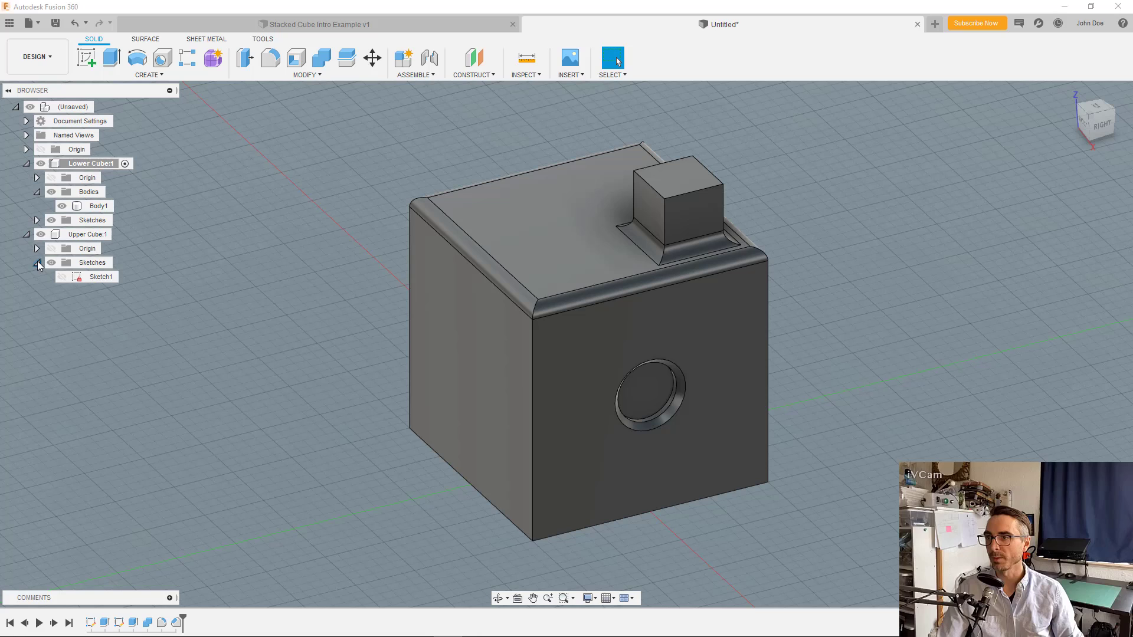
right_click(93, 278)
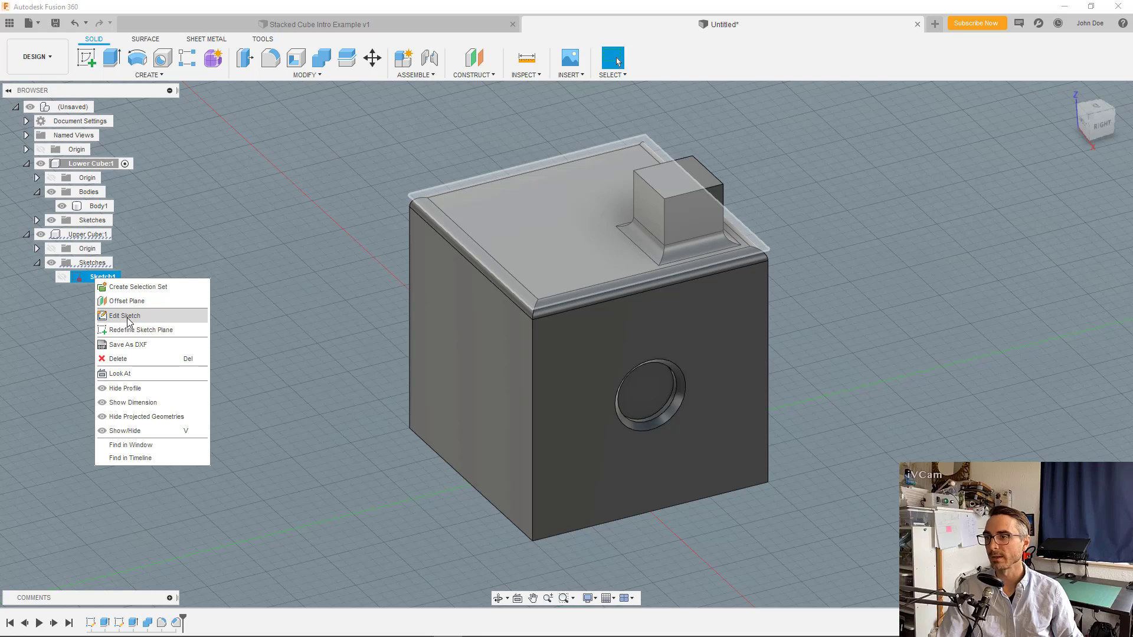
click(127, 316)
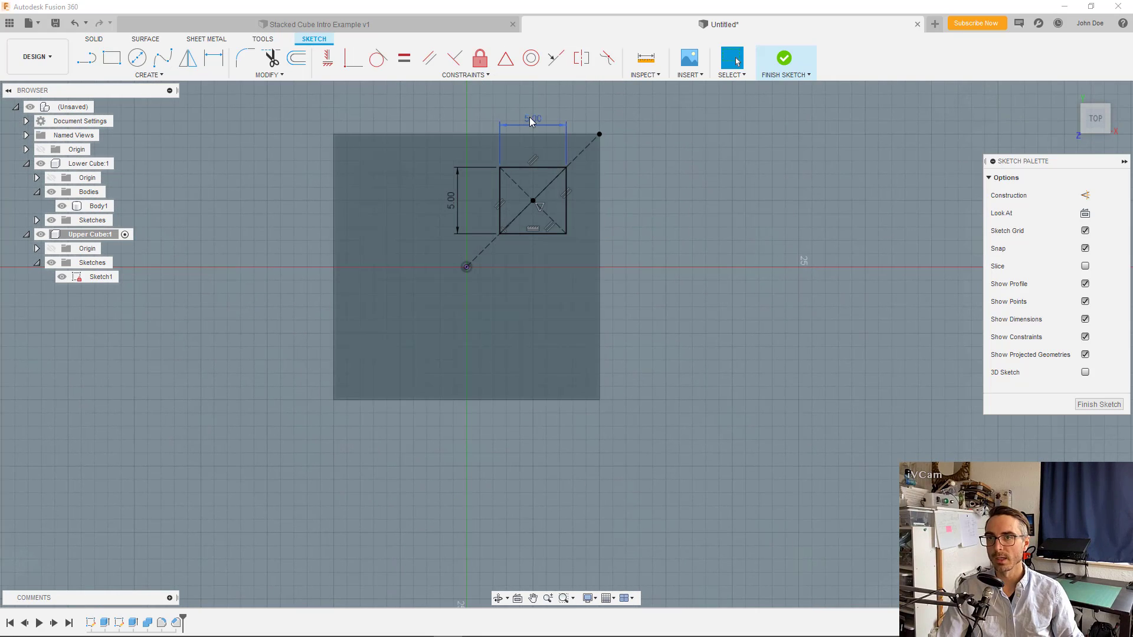
double_click(529, 118)
text(3)
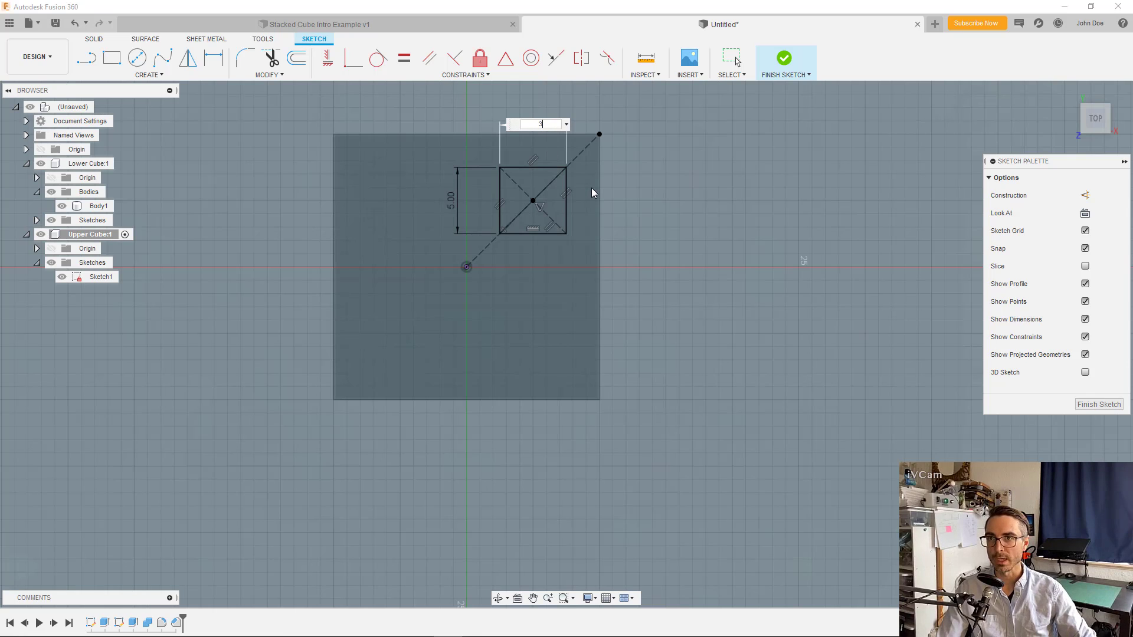
key(Return)
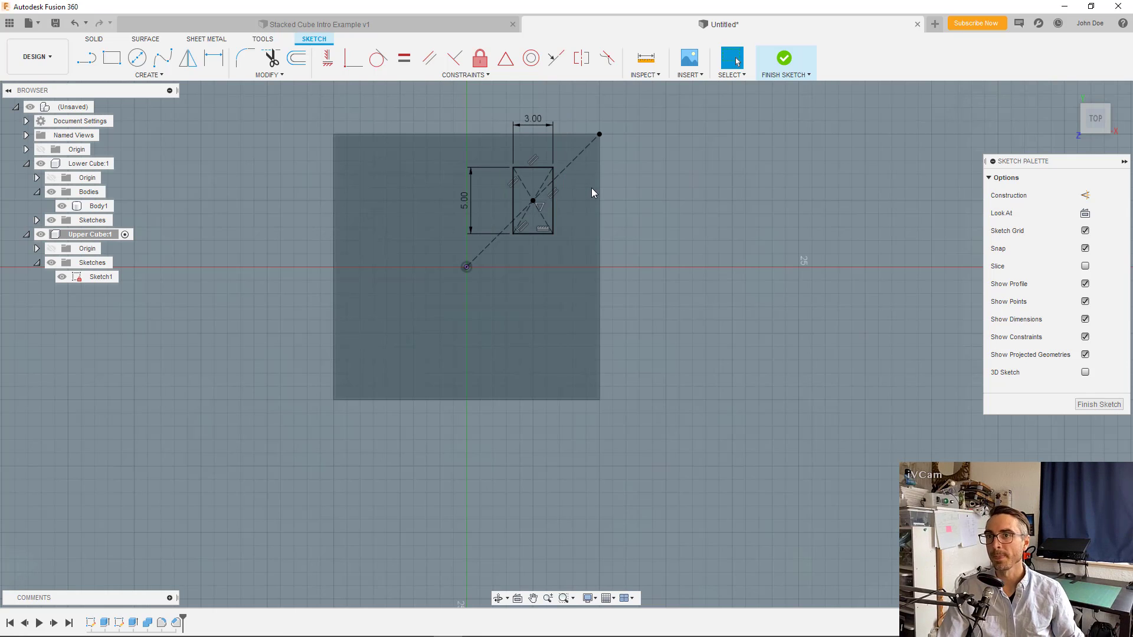
click(768, 69)
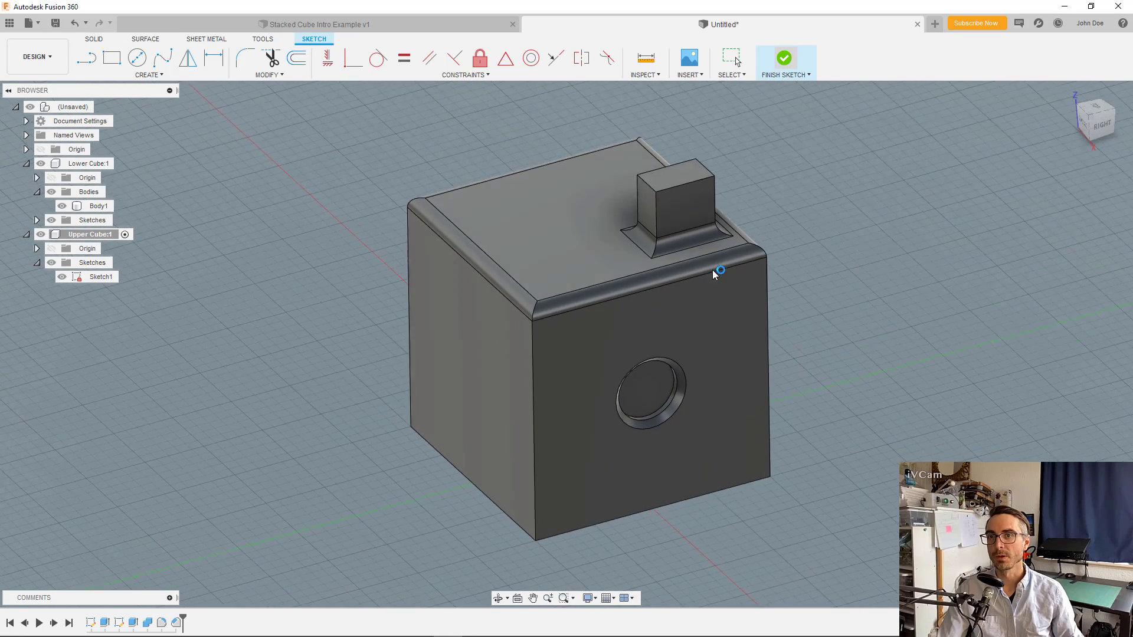